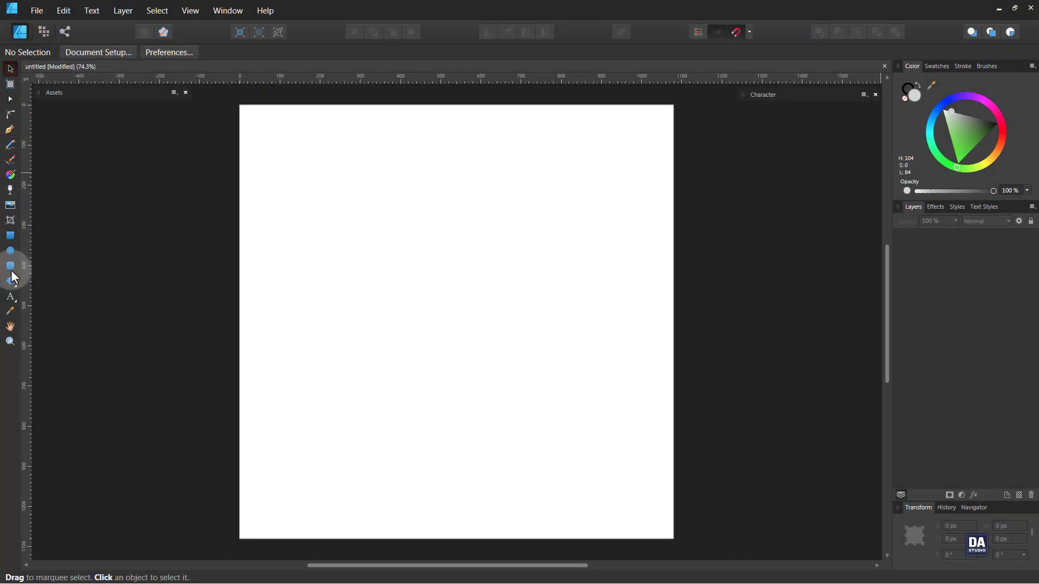
# - Draw a rounded rectangle about 625 px wide and 625 px high, centred on the page
pyautogui.click(11, 270)
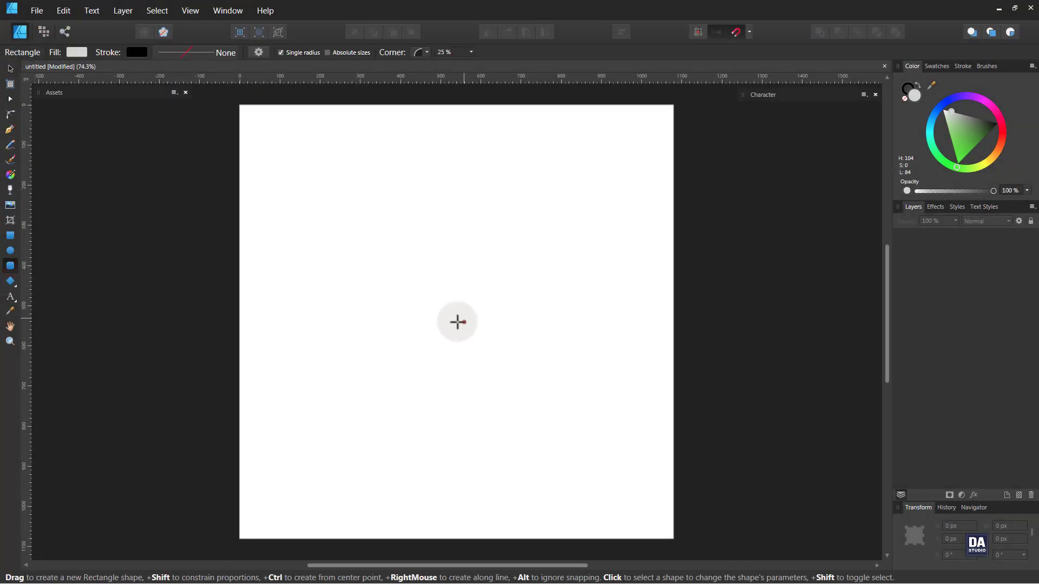
pyautogui.moveTo(457, 322); pyautogui.dragTo(580, 446)
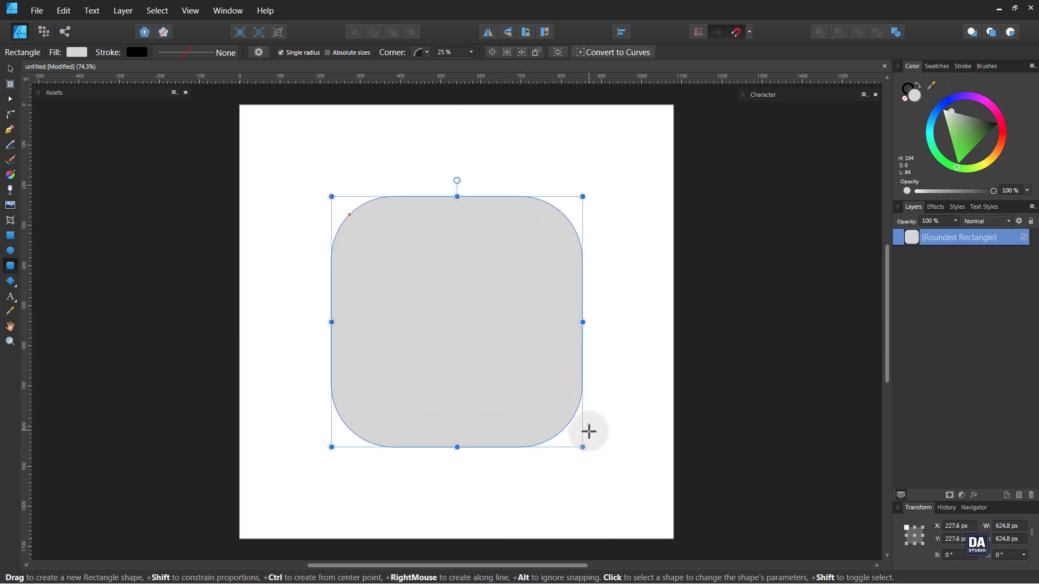
# - Duplicate the rounded rectangle and stretch the back copy downward to about 657 px high
pyautogui.rightClick(966, 243)
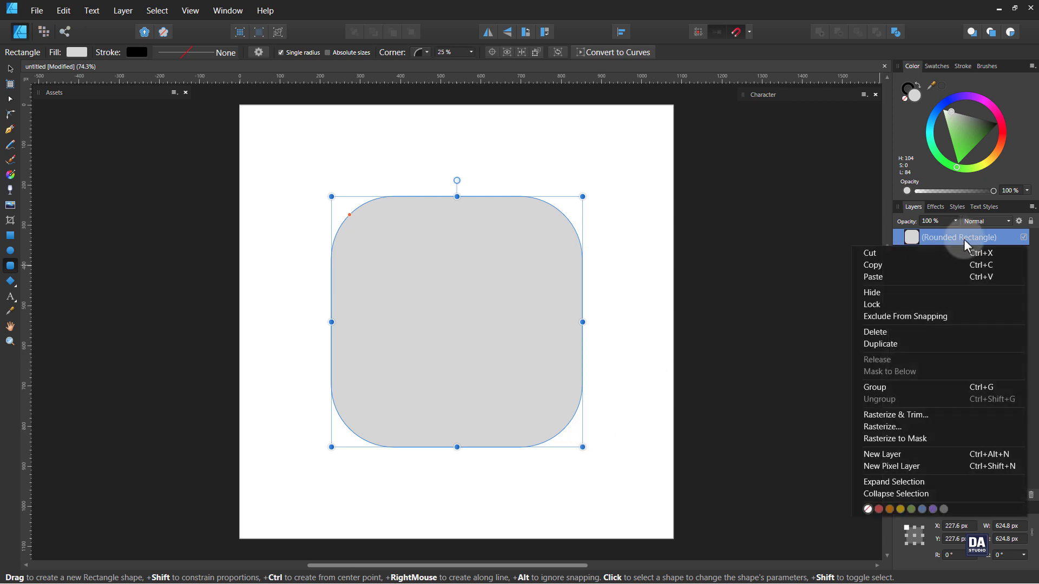
pyautogui.click(959, 340)
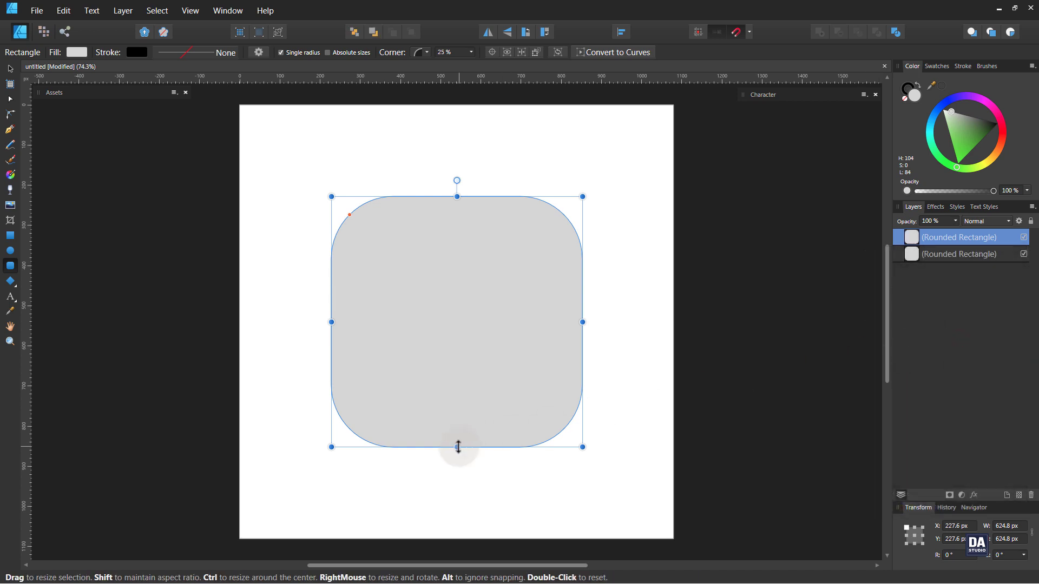
pyautogui.click(920, 256)
pyautogui.moveTo(458, 448); pyautogui.dragTo(461, 461)
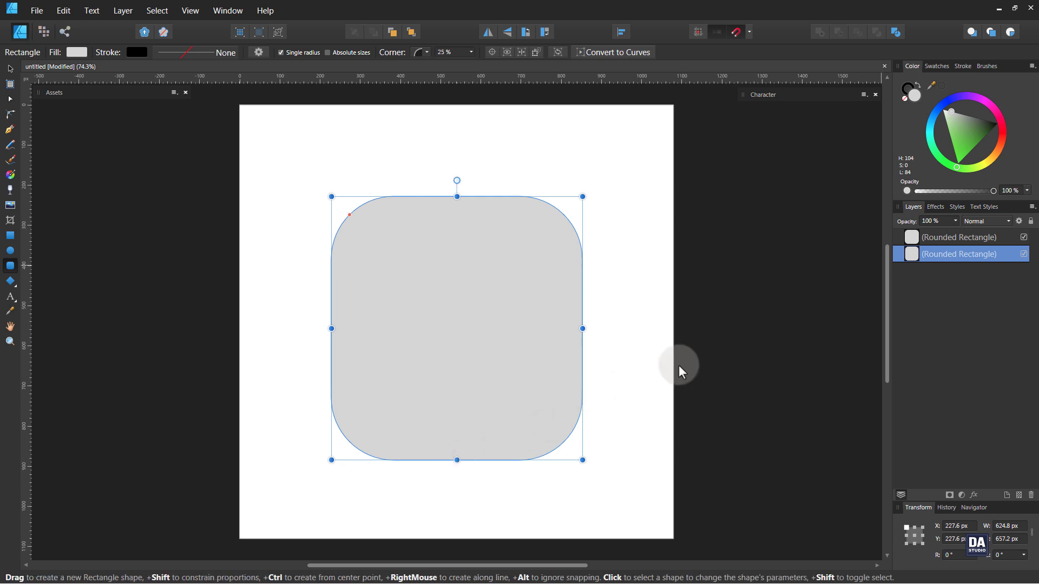
# - Fill the front rounded rectangle with a light green, H 104, S 96, L 88
pyautogui.click(958, 239)
pyautogui.click(951, 125)
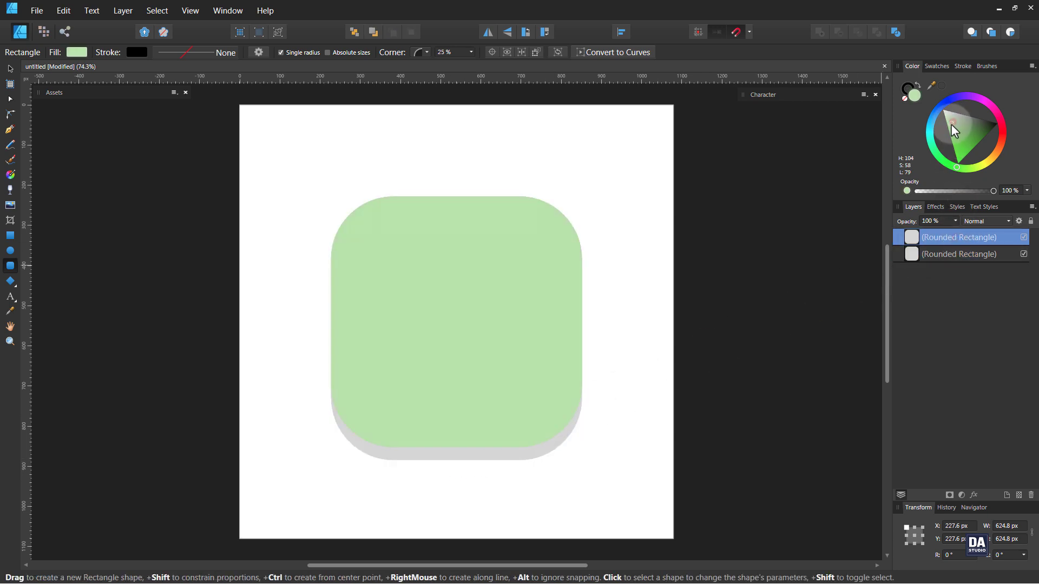
pyautogui.moveTo(951, 124); pyautogui.dragTo(946, 122)
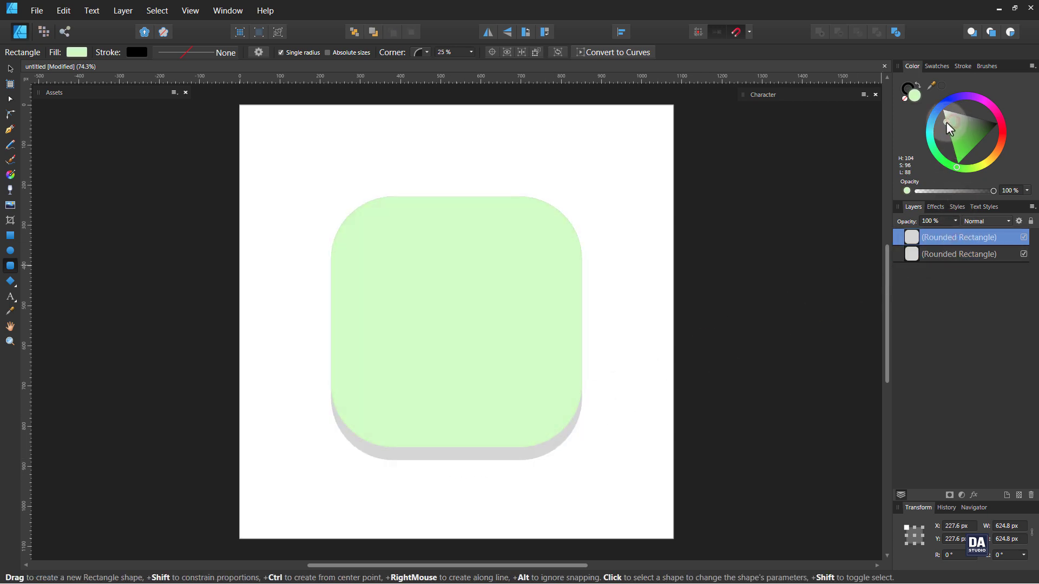
pyautogui.click(695, 387)
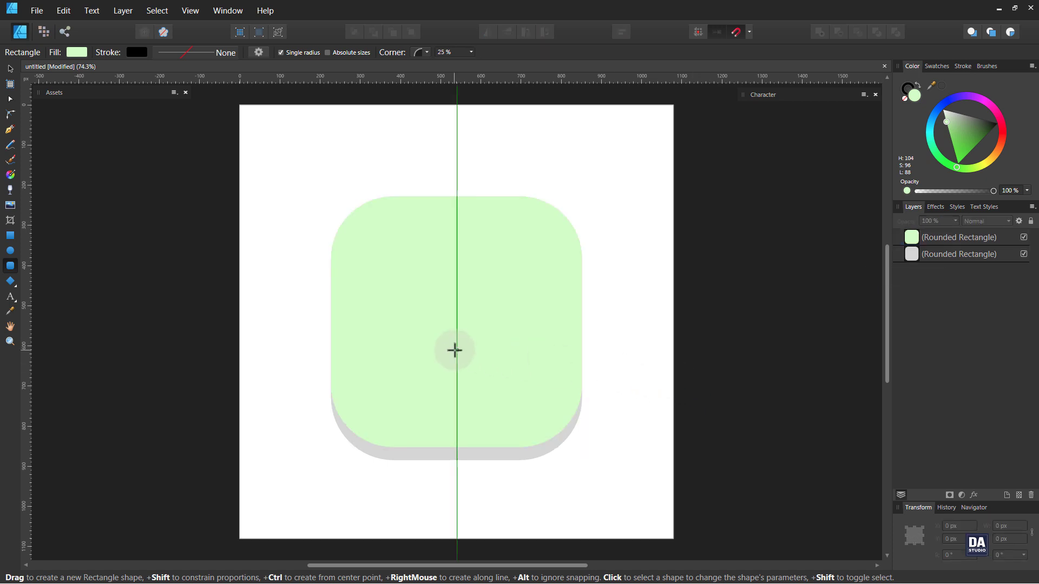
# - Apply an elliptical gradient fill to the front rounded rectangle
pyautogui.click(455, 351)
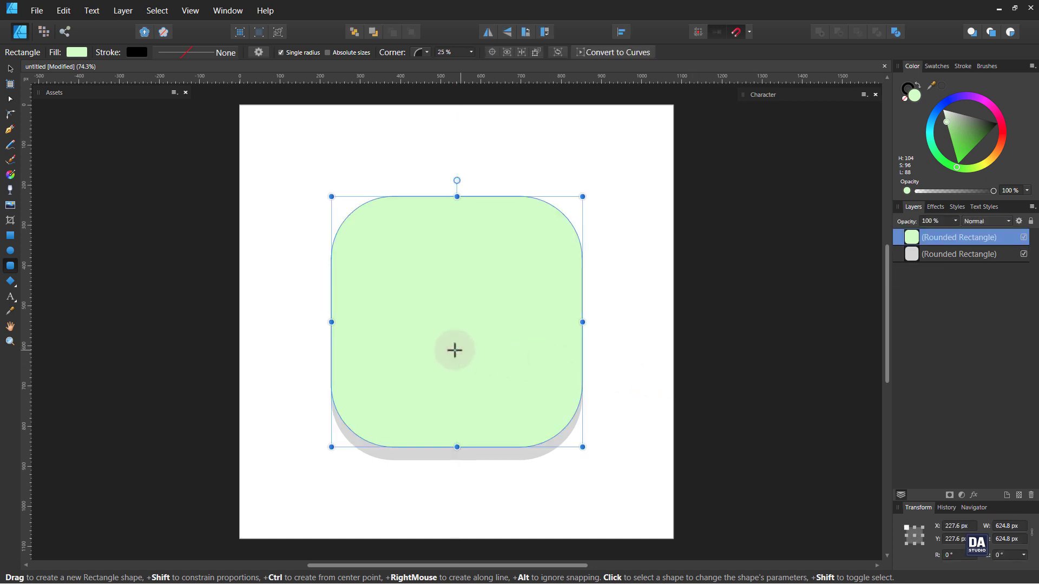
pyautogui.press('v')
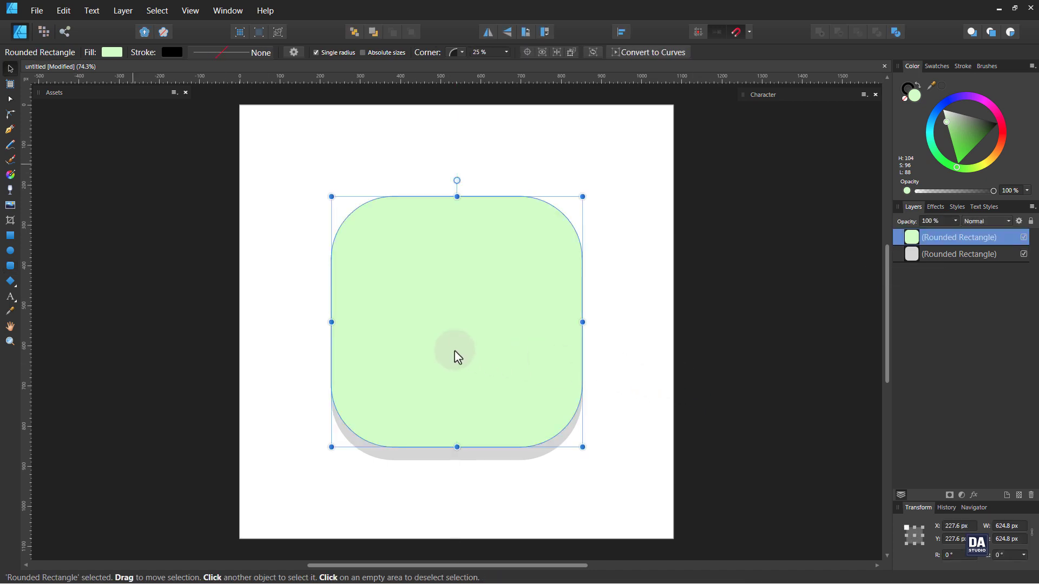
pyautogui.click(928, 68)
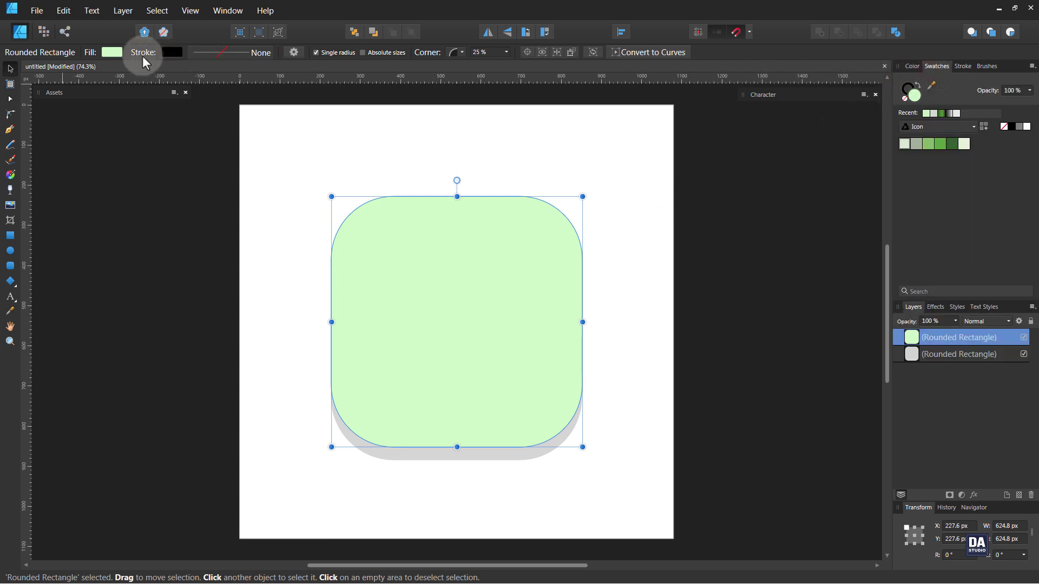
pyautogui.click(112, 52)
pyautogui.click(101, 71)
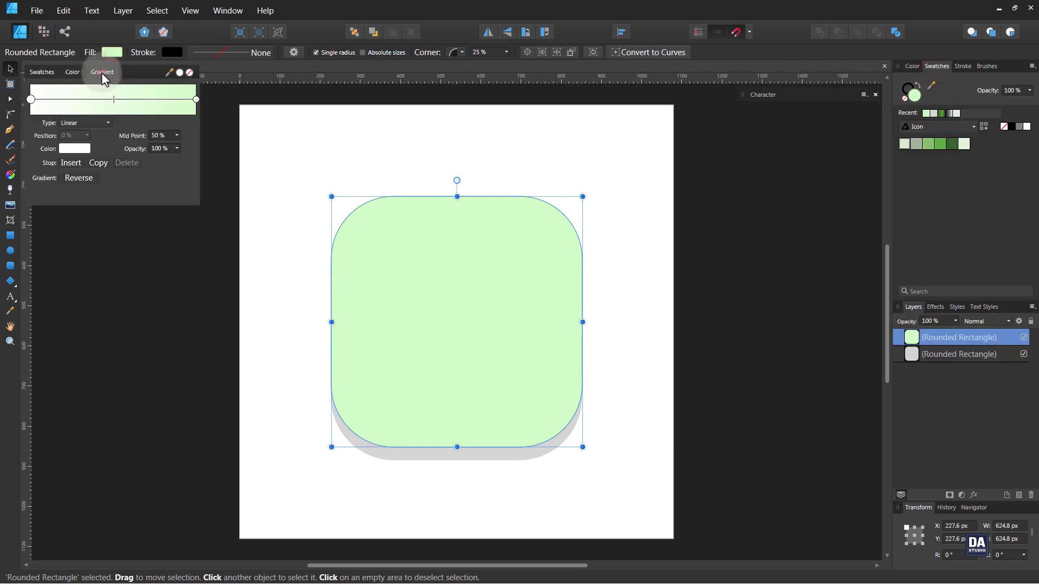
pyautogui.click(31, 99)
pyautogui.click(99, 122)
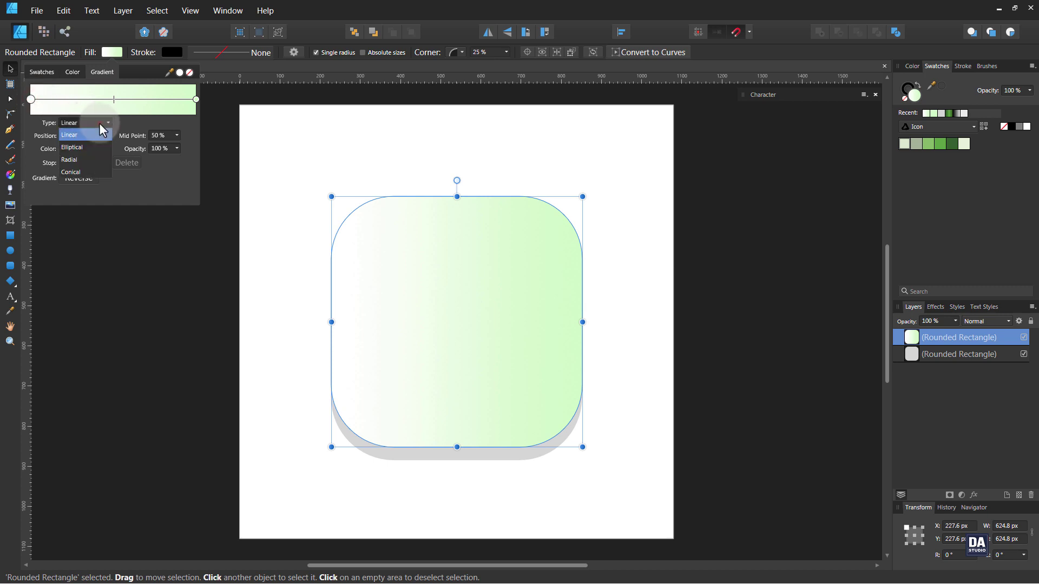
pyautogui.click(96, 148)
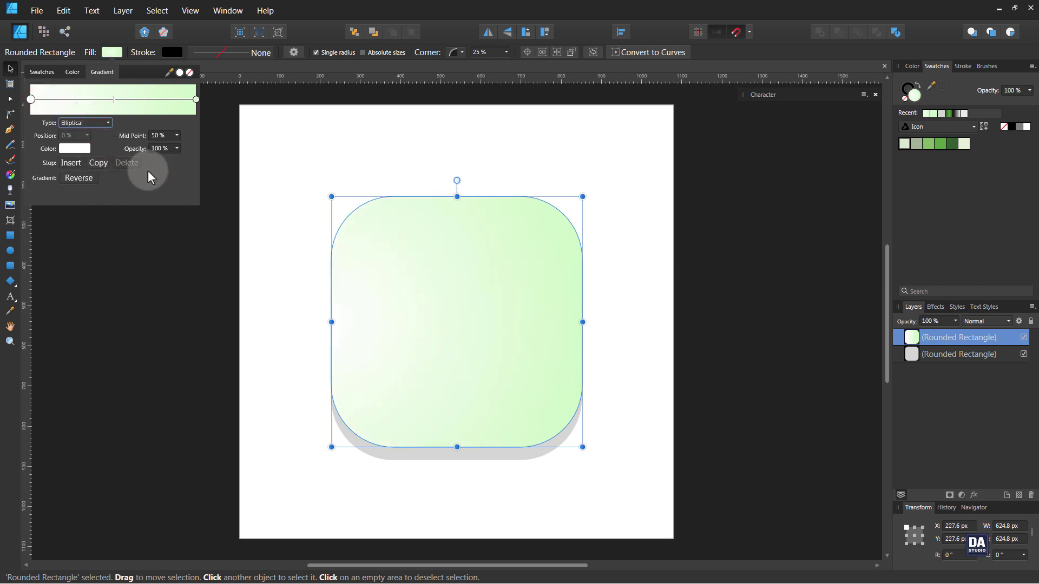
pyautogui.click(461, 307)
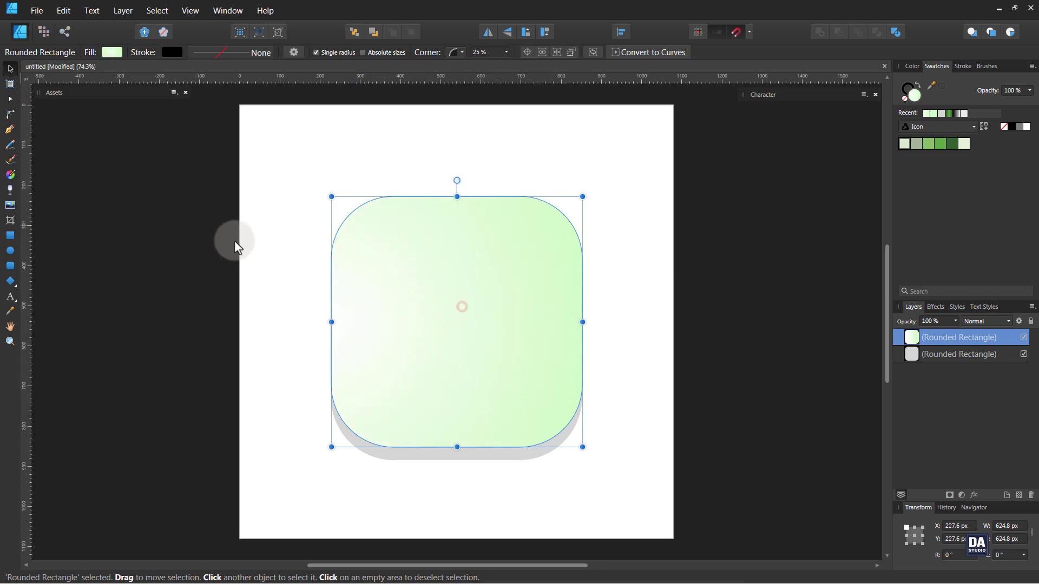
# - Centre the elliptical gradient on the front rounded rectangle and extend its end just beyond the shape's side edge
pyautogui.click(10, 175)
pyautogui.moveTo(331, 322); pyautogui.dragTo(324, 274)
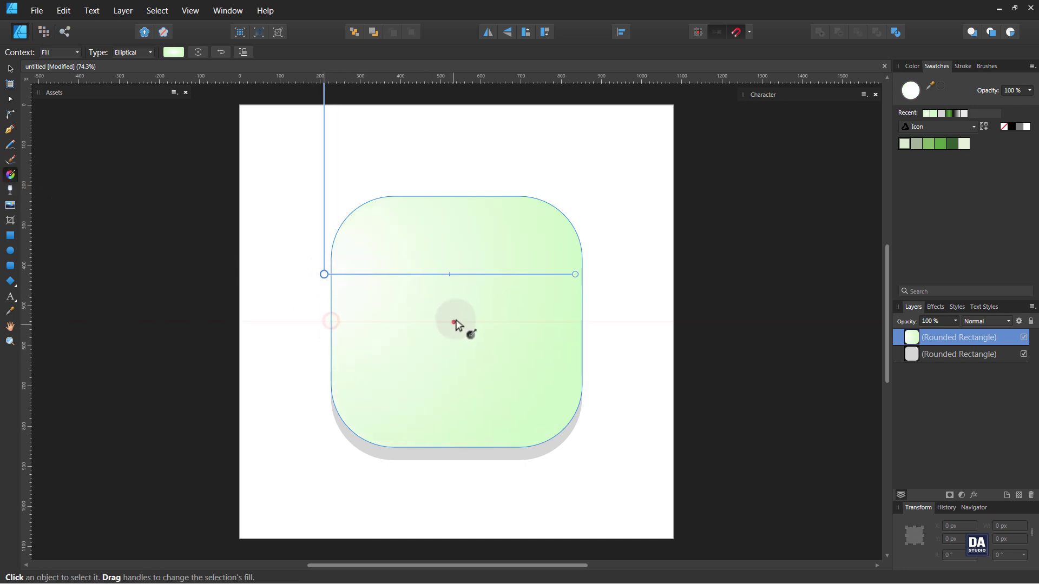
pyautogui.moveTo(456, 323); pyautogui.dragTo(601, 340)
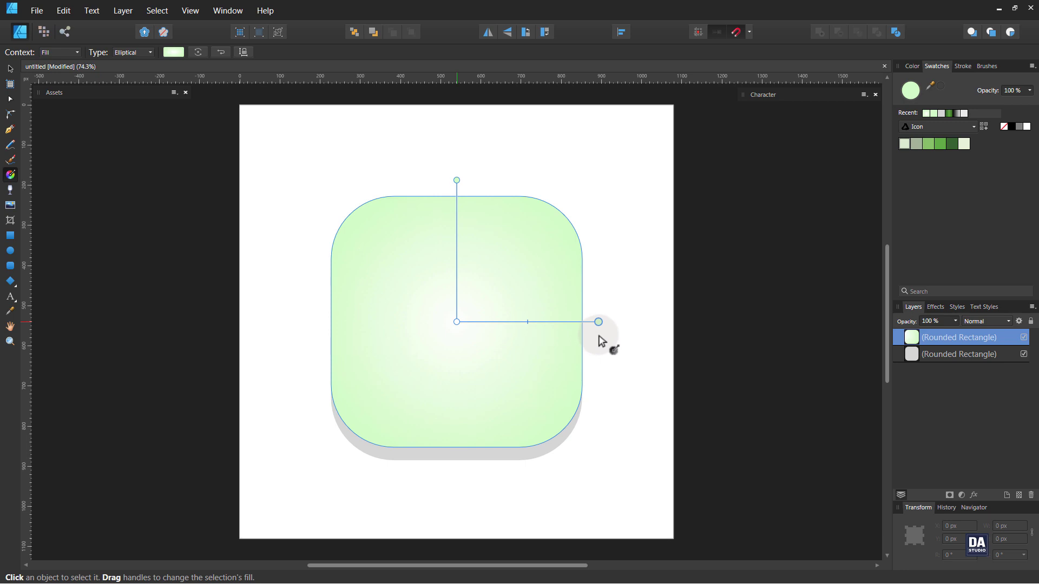
# - Set the gradient's centre stop to the soft green sampled from the third swatch of the Icon palette
pyautogui.click(173, 52)
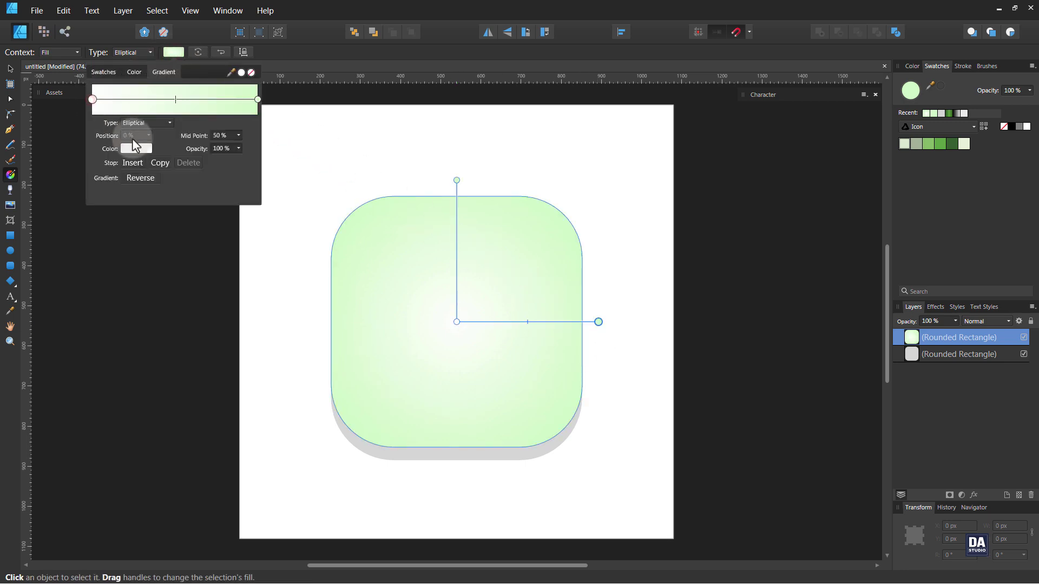
pyautogui.click(142, 149)
pyautogui.moveTo(197, 168); pyautogui.dragTo(930, 145)
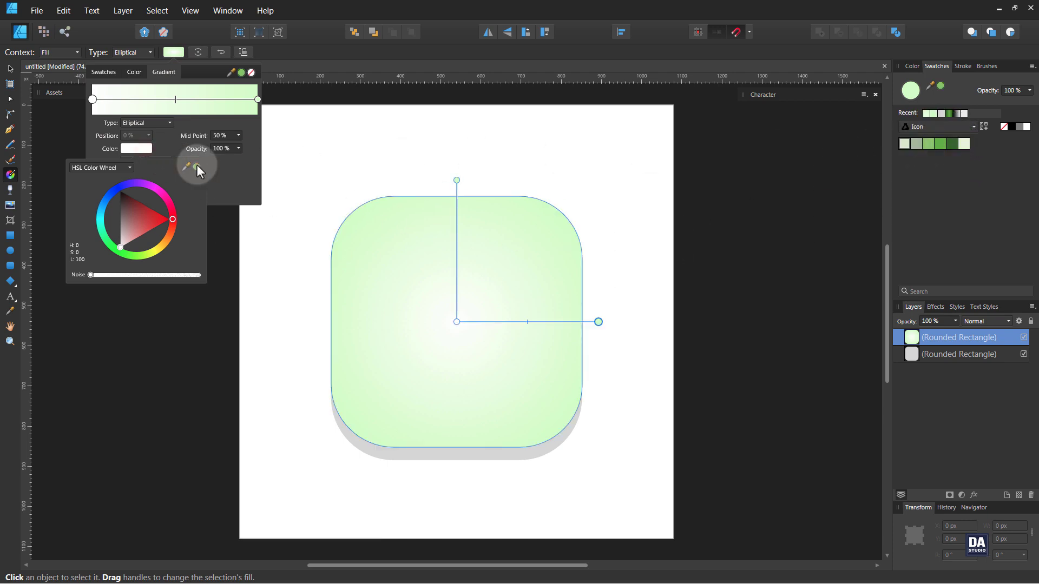
pyautogui.click(197, 166)
# - Set the gradient's outer stop to the medium green sampled from the fourth swatch of the Icon palette
pyautogui.click(257, 99)
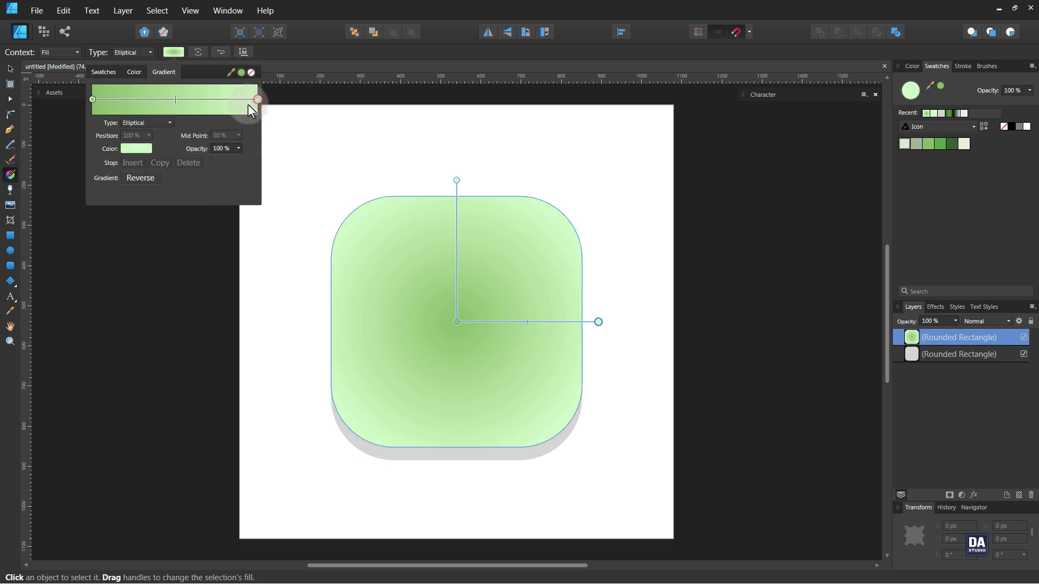
pyautogui.click(137, 149)
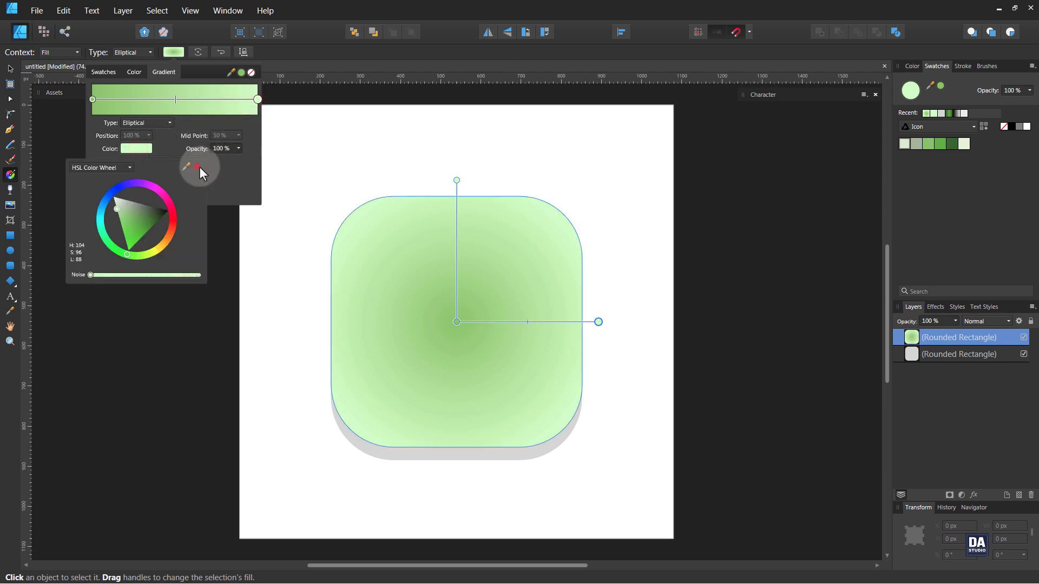
pyautogui.moveTo(199, 167); pyautogui.dragTo(937, 148)
pyautogui.click(196, 166)
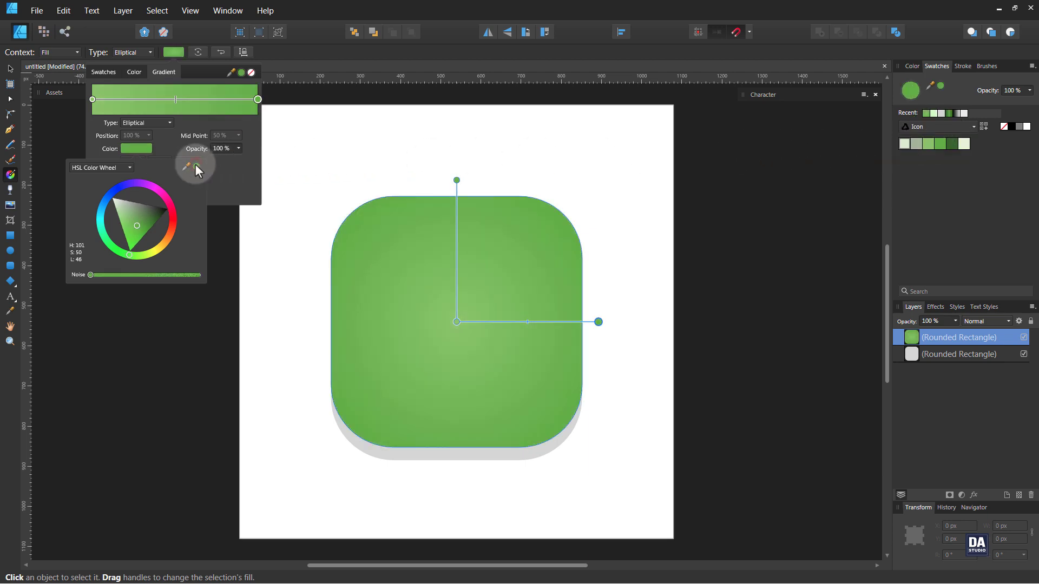
# - Shift the gradient's midpoint outward and extend its horizontal and vertical handles farther beyond the front shape
pyautogui.click(528, 323)
pyautogui.click(528, 322)
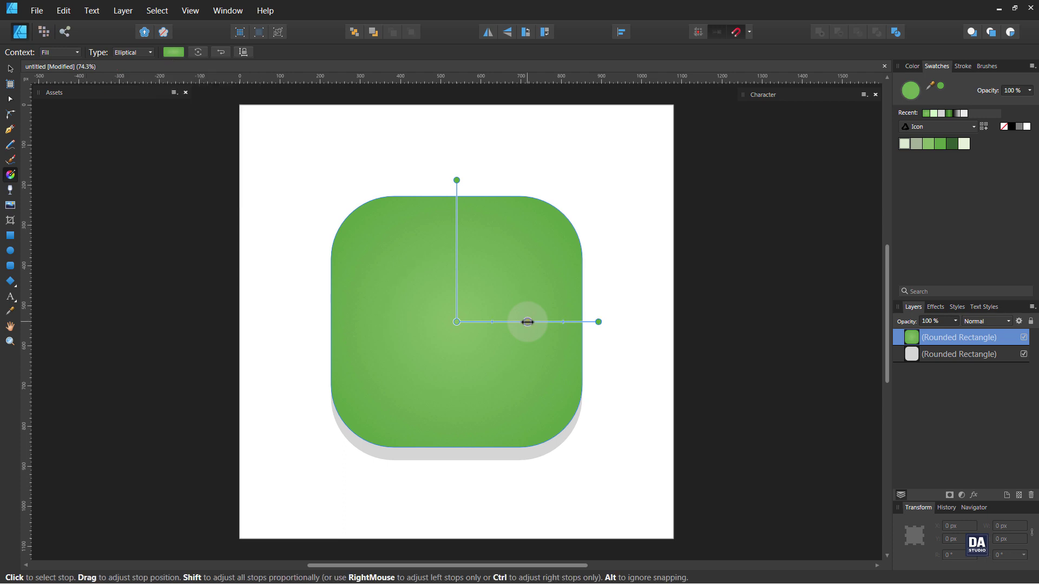
pyautogui.hotkey('ctrl', 'z')
pyautogui.moveTo(527, 323); pyautogui.dragTo(610, 323)
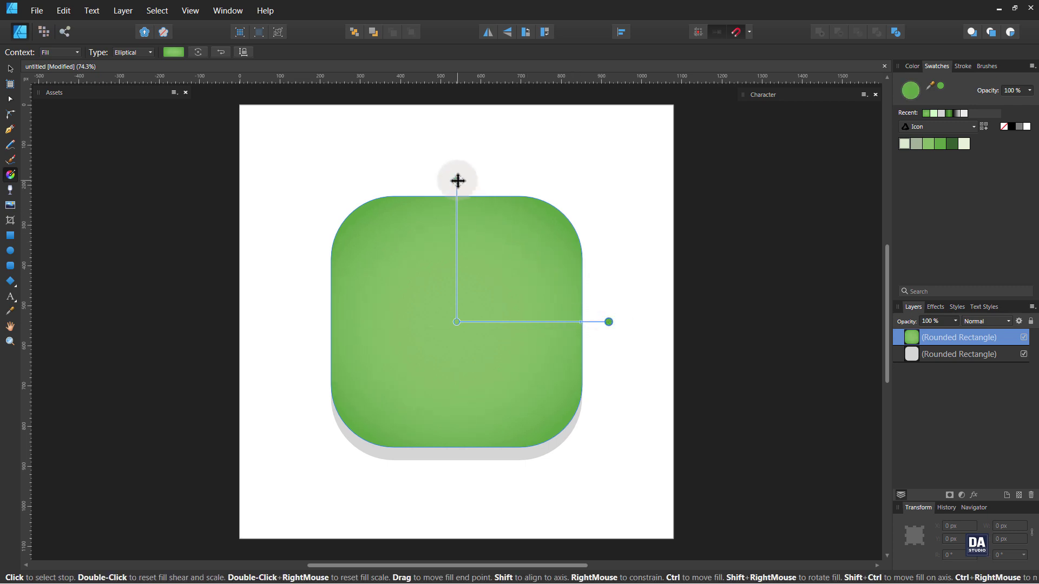
pyautogui.moveTo(456, 180); pyautogui.dragTo(457, 146)
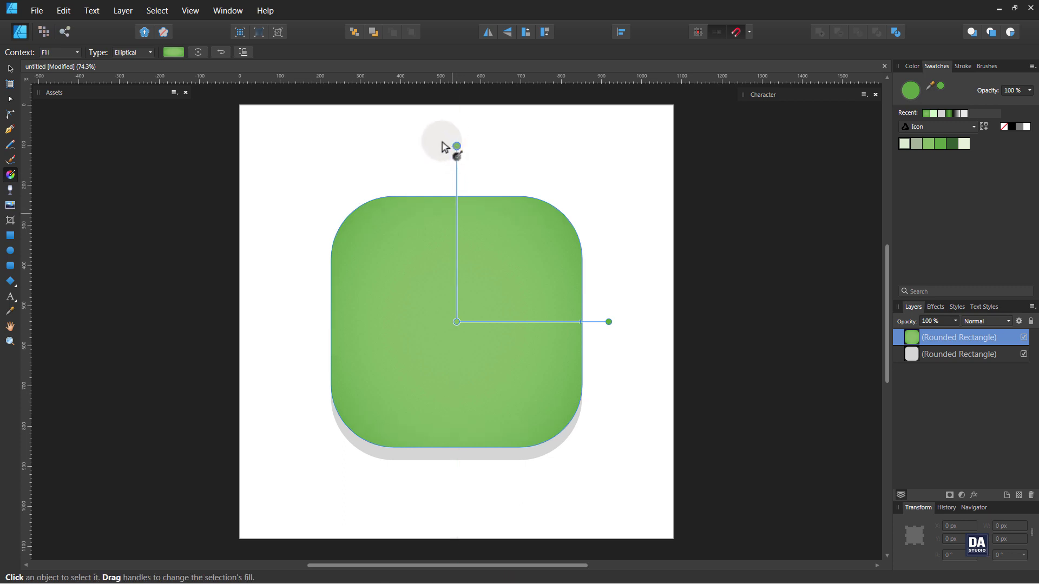
# - Lighten the gradient's outer stop to H 101, S 44, L 61 for a subtle transition
pyautogui.click(167, 54)
pyautogui.click(258, 99)
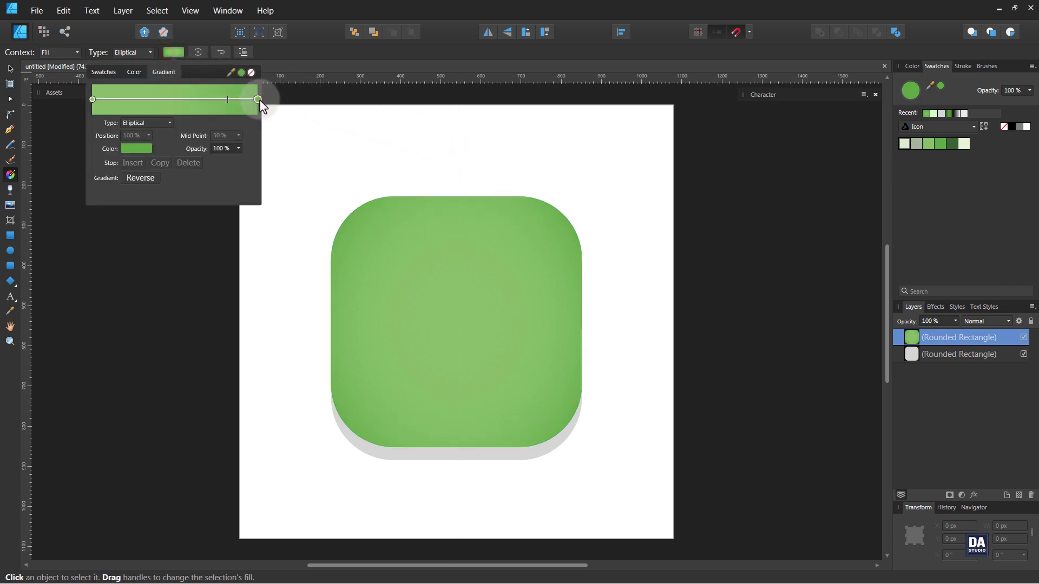
pyautogui.click(135, 148)
pyautogui.moveTo(136, 226); pyautogui.dragTo(130, 219)
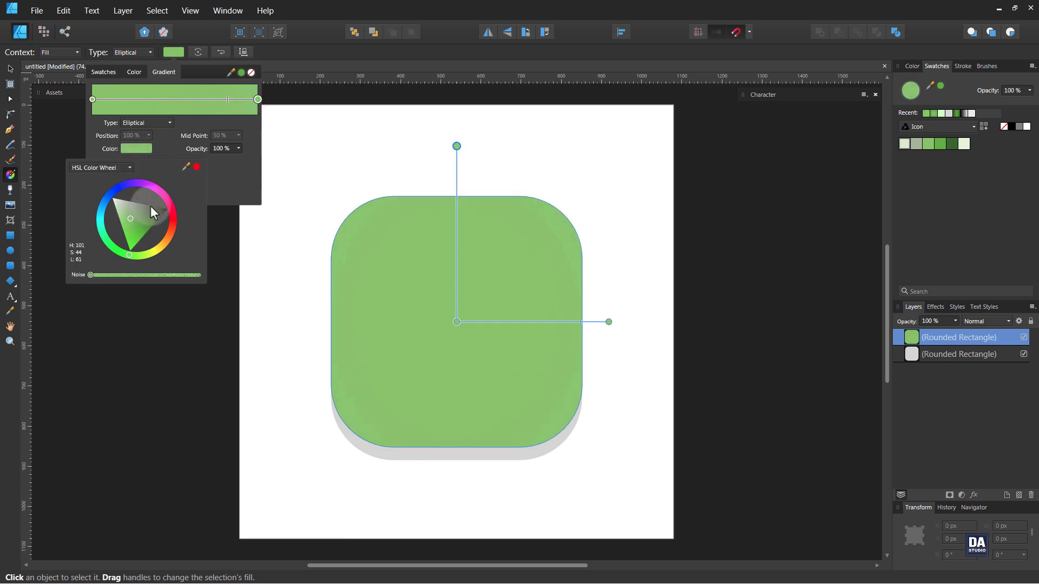
pyautogui.click(383, 57)
pyautogui.click(382, 58)
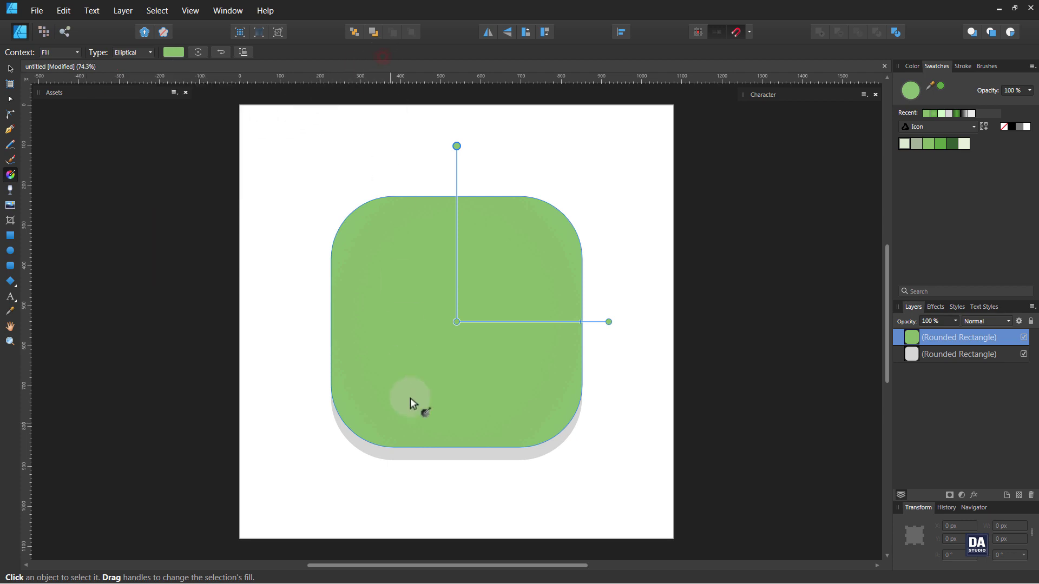
# - Give the back rounded rectangle a linear gradient fill and insert a middle stop at 50%
pyautogui.click(415, 454)
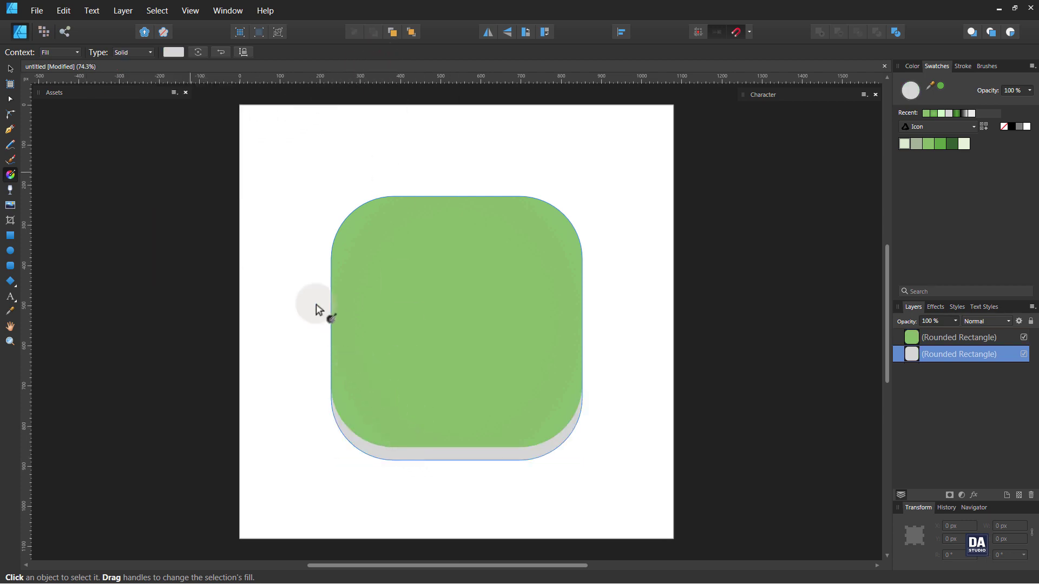
pyautogui.click(150, 53)
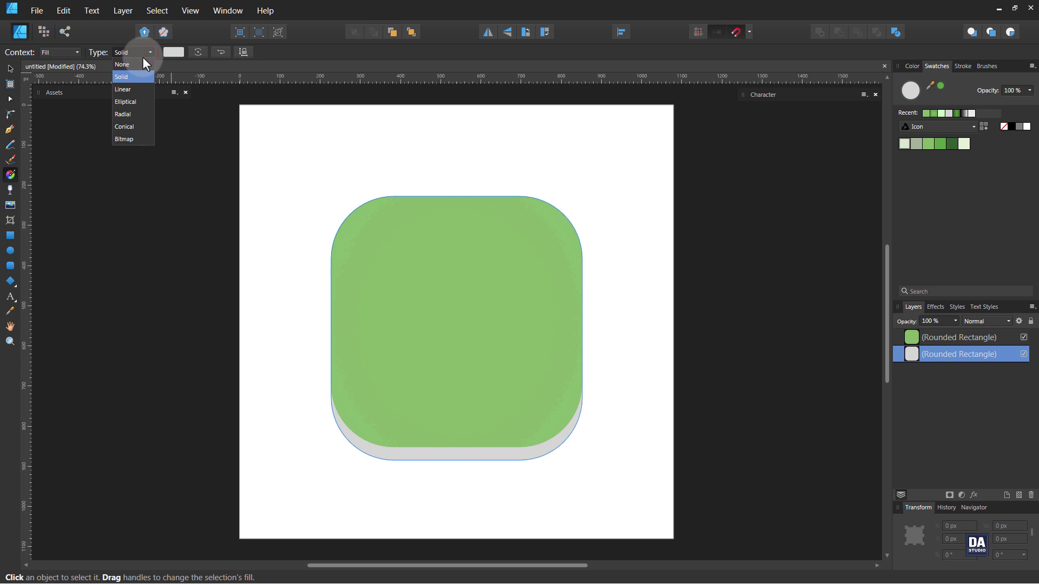
pyautogui.click(135, 89)
pyautogui.click(172, 52)
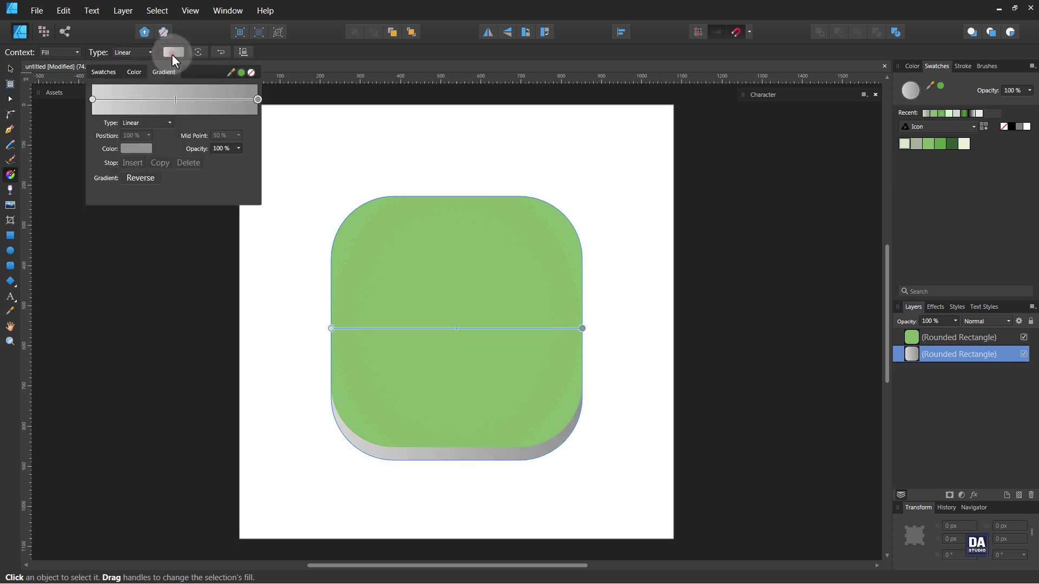
pyautogui.click(91, 99)
pyautogui.click(138, 163)
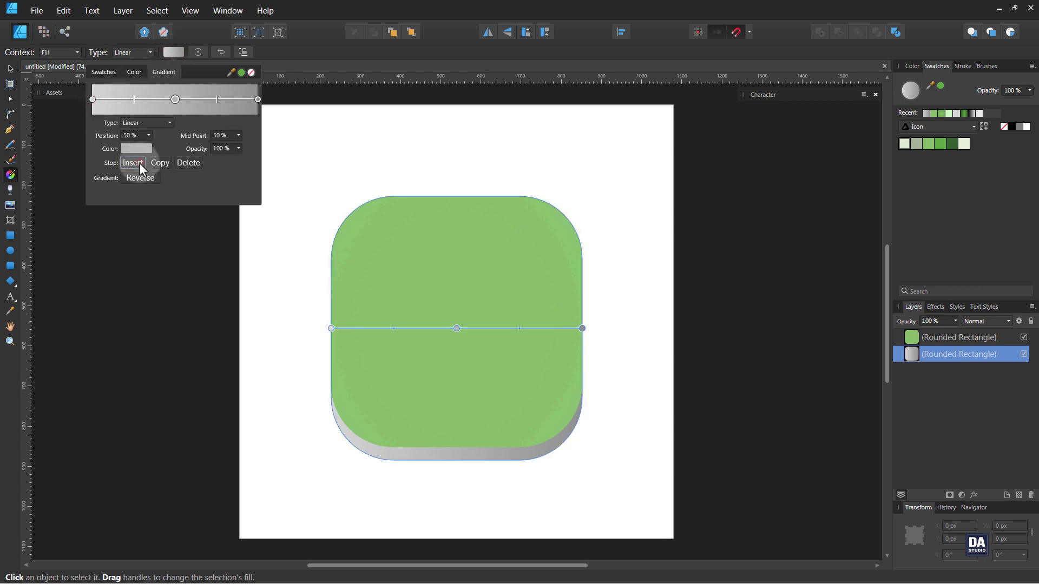
# - Set the linear gradient's first stop to the dark green sampled from the fifth swatch of the Icon palette
pyautogui.click(92, 100)
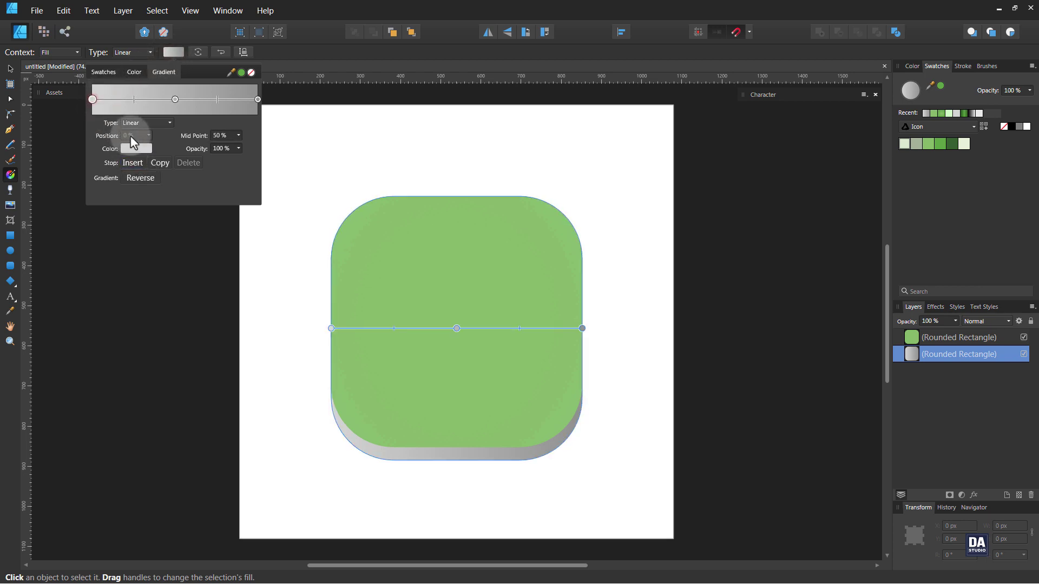
pyautogui.click(145, 149)
pyautogui.moveTo(186, 167); pyautogui.dragTo(956, 146)
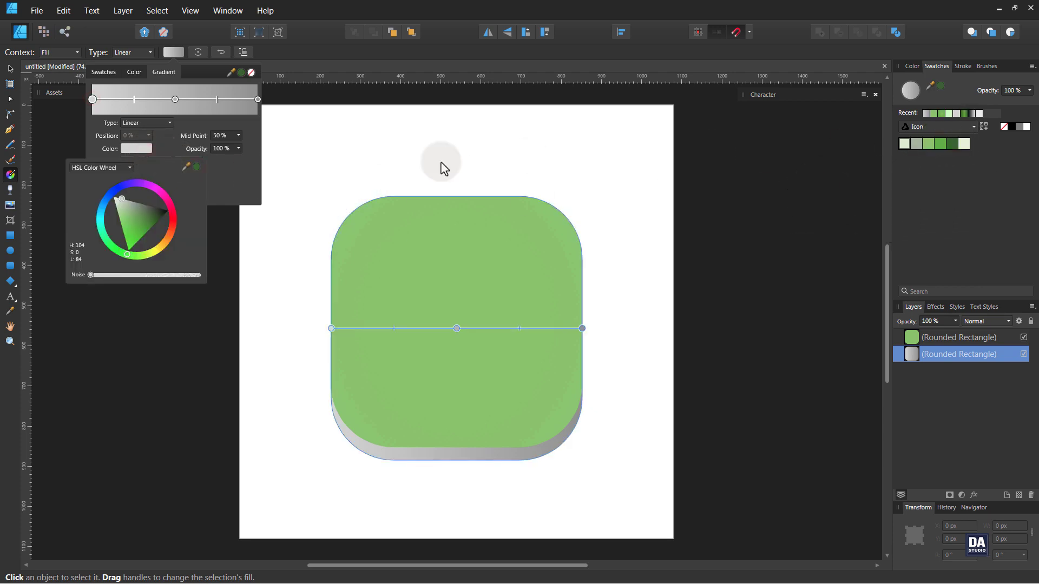
pyautogui.click(197, 167)
# - Set the linear gradient's middle stop to the light green sampled from the third swatch of the Icon palette
pyautogui.click(175, 100)
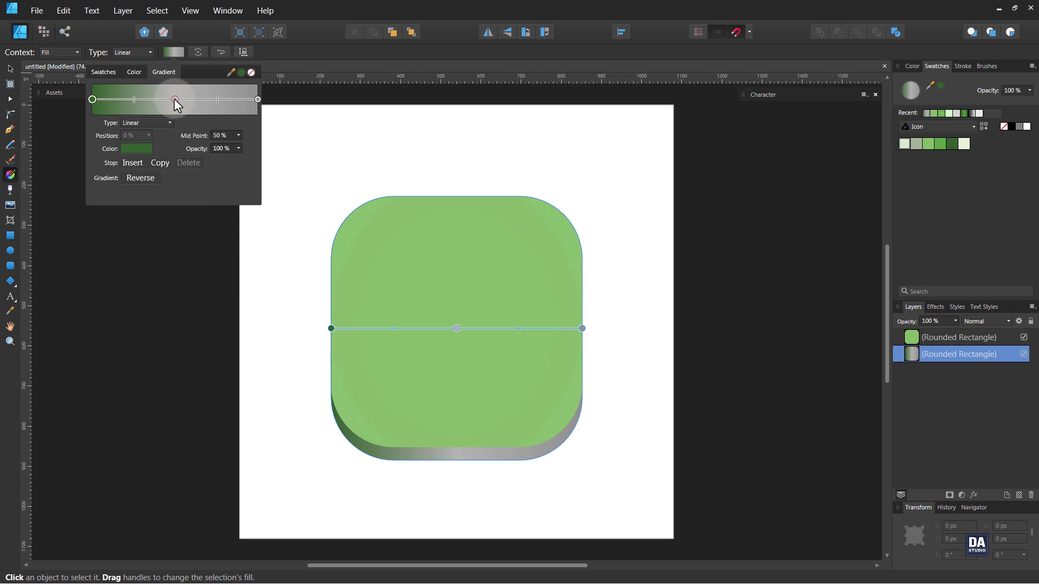
pyautogui.click(175, 100)
pyautogui.click(135, 148)
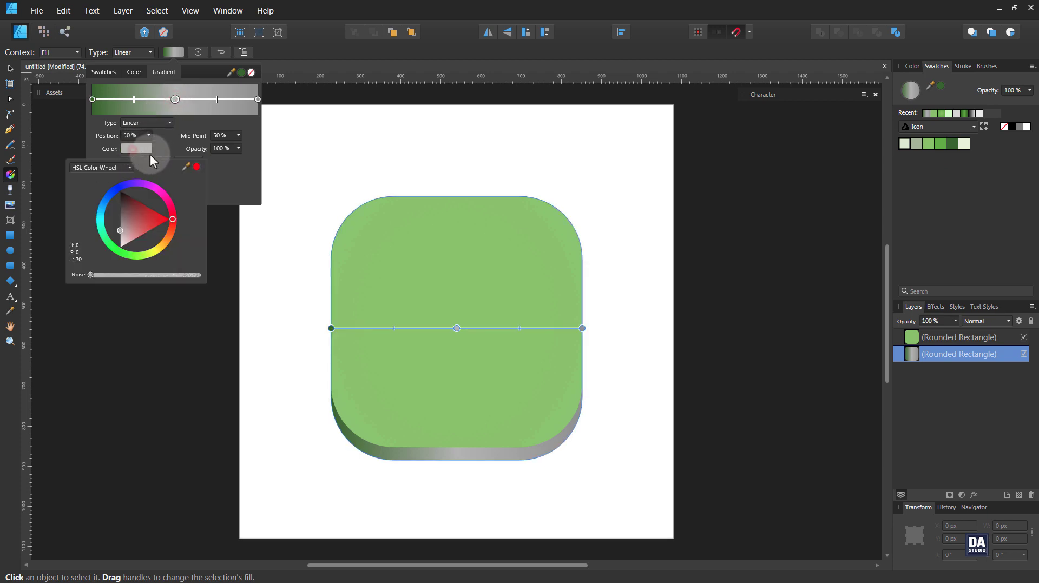
pyautogui.moveTo(186, 166); pyautogui.dragTo(929, 144)
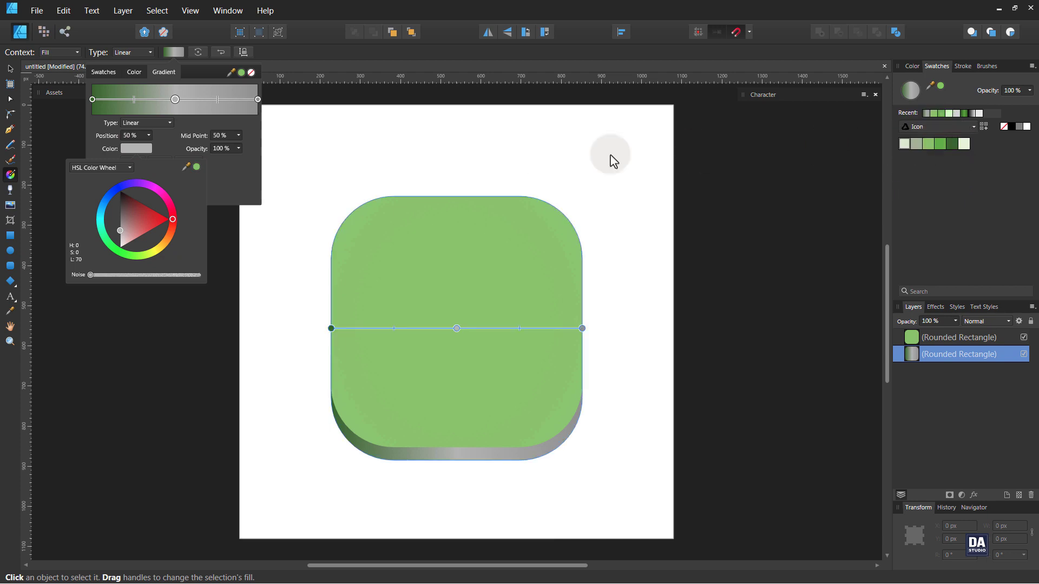
pyautogui.click(197, 167)
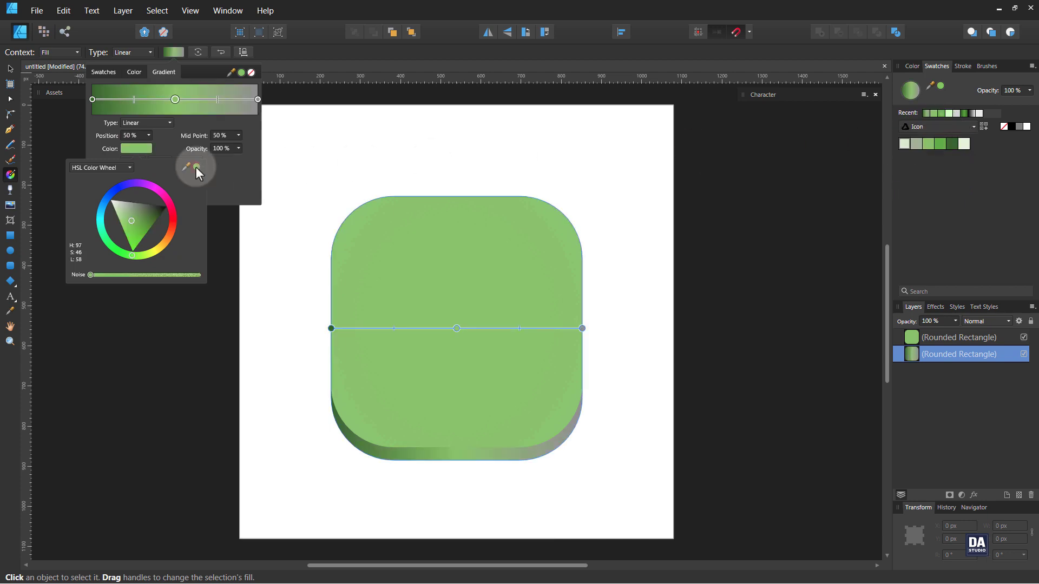
# - Set the linear gradient's end stop to the dark green sampled from the fifth swatch of the Icon palette
pyautogui.click(259, 99)
pyautogui.click(127, 149)
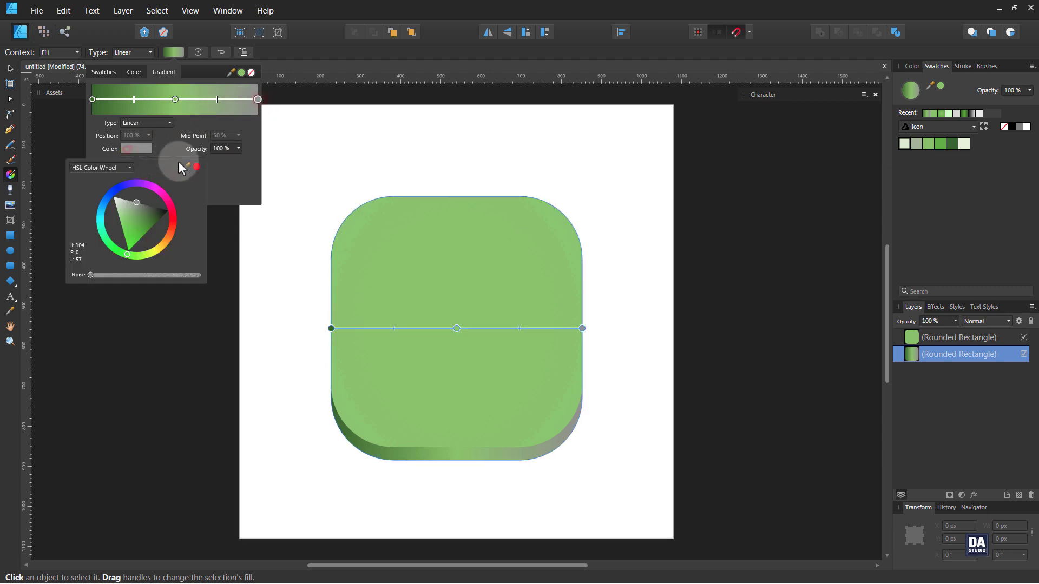
pyautogui.moveTo(185, 166); pyautogui.dragTo(954, 148)
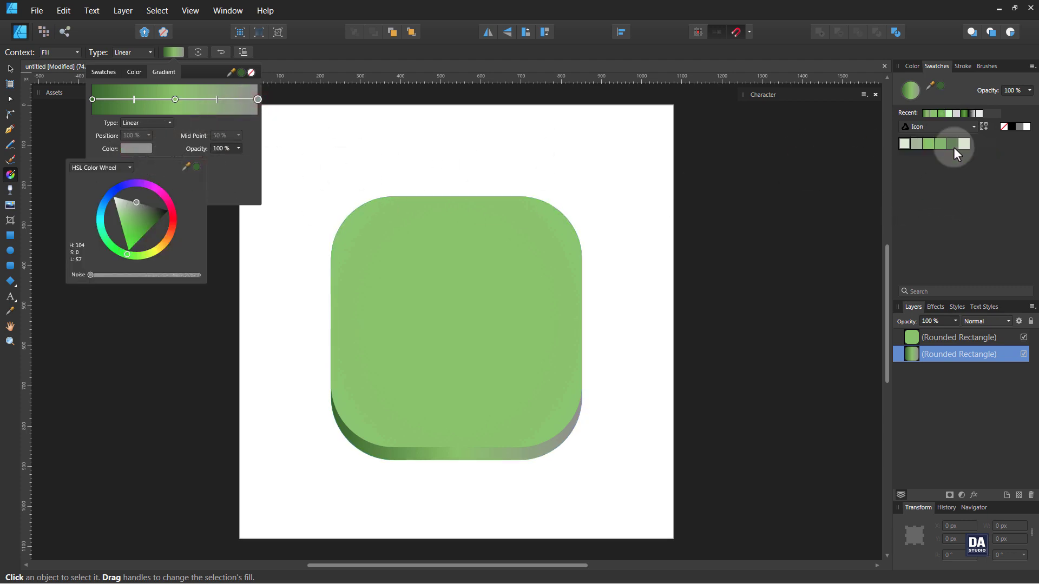
pyautogui.click(197, 167)
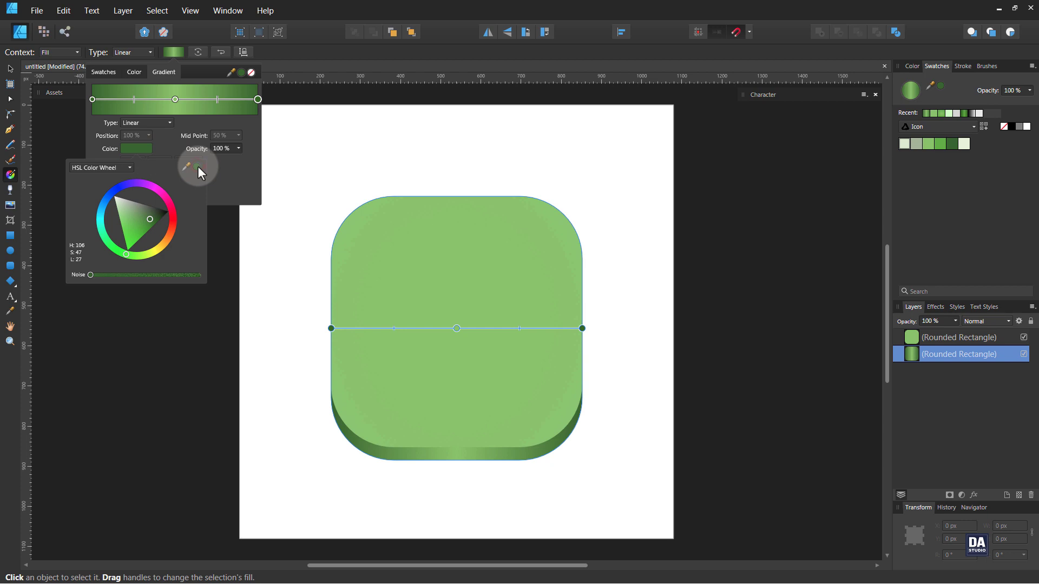
# - Redraw the back shape's linear gradient horizontally across its lower part and shift both midpoints outward toward the dark ends
pyautogui.click(369, 445)
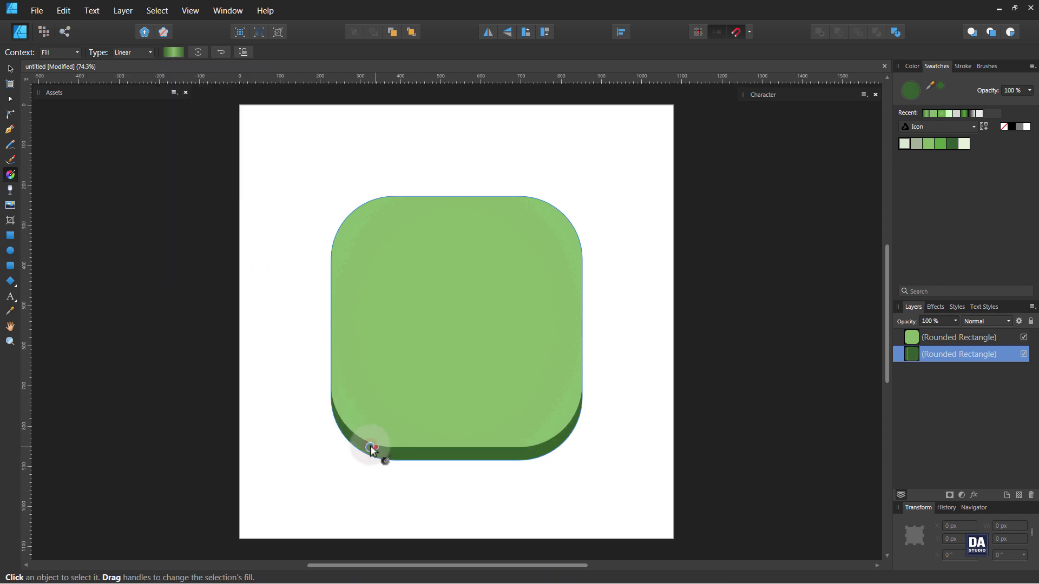
pyautogui.hotkey('ctrl', 'z')
pyautogui.moveTo(339, 428); pyautogui.dragTo(533, 428)
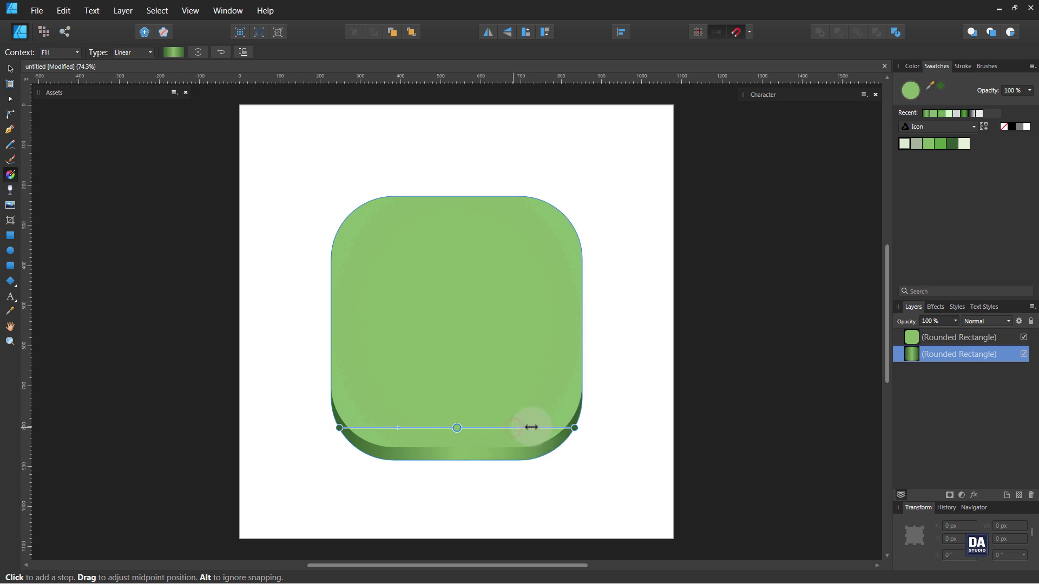
pyautogui.moveTo(398, 427); pyautogui.dragTo(388, 426)
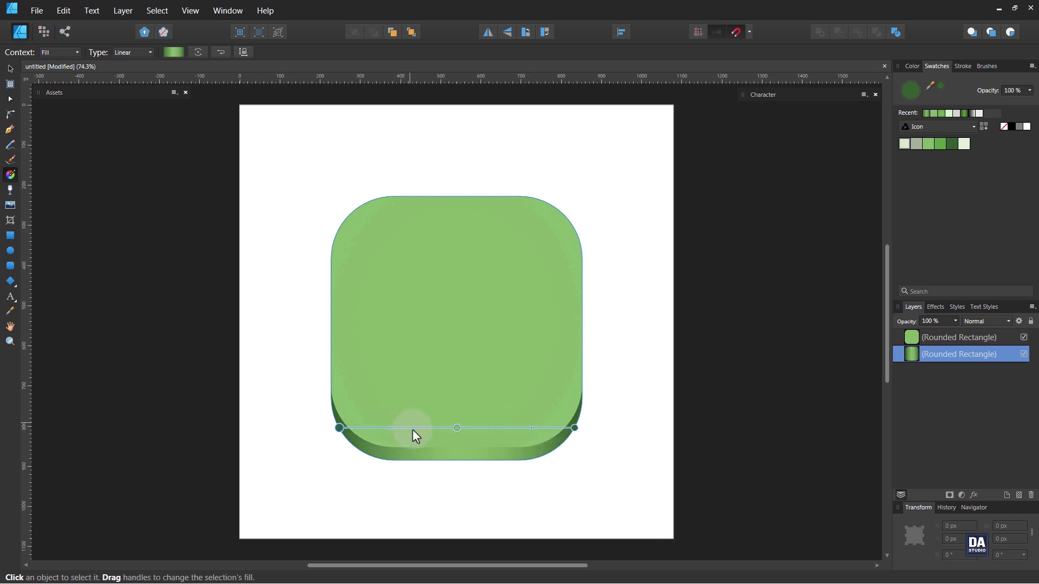
pyautogui.press('v')
pyautogui.click(460, 437)
# - Duplicate the front green rounded rectangle
pyautogui.moveTo(456, 445); pyautogui.dragTo(621, 417)
pyautogui.click(473, 485)
pyautogui.moveTo(555, 408); pyautogui.dragTo(552, 431)
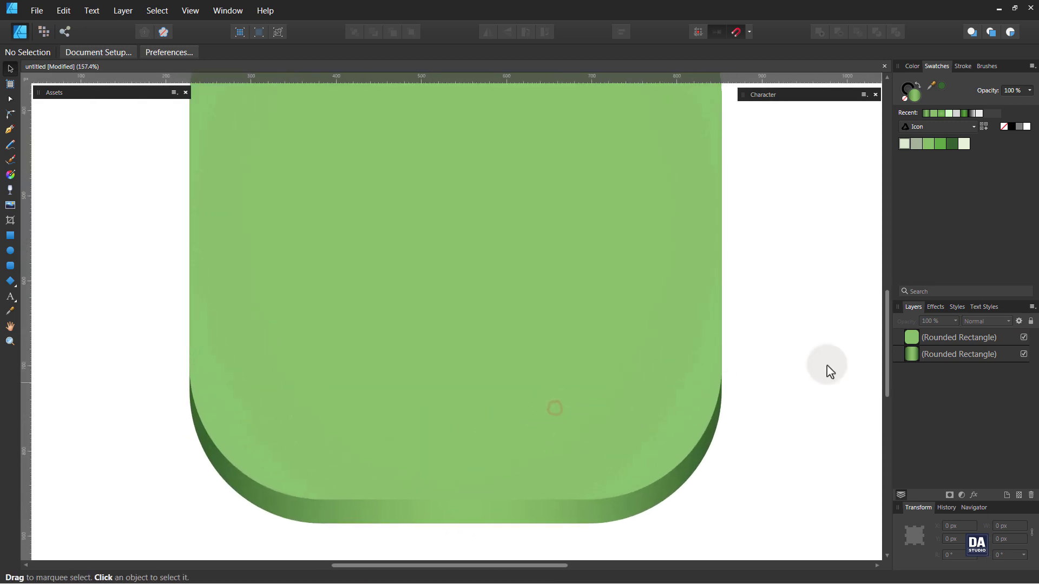
pyautogui.click(927, 338)
pyautogui.rightClick(927, 340)
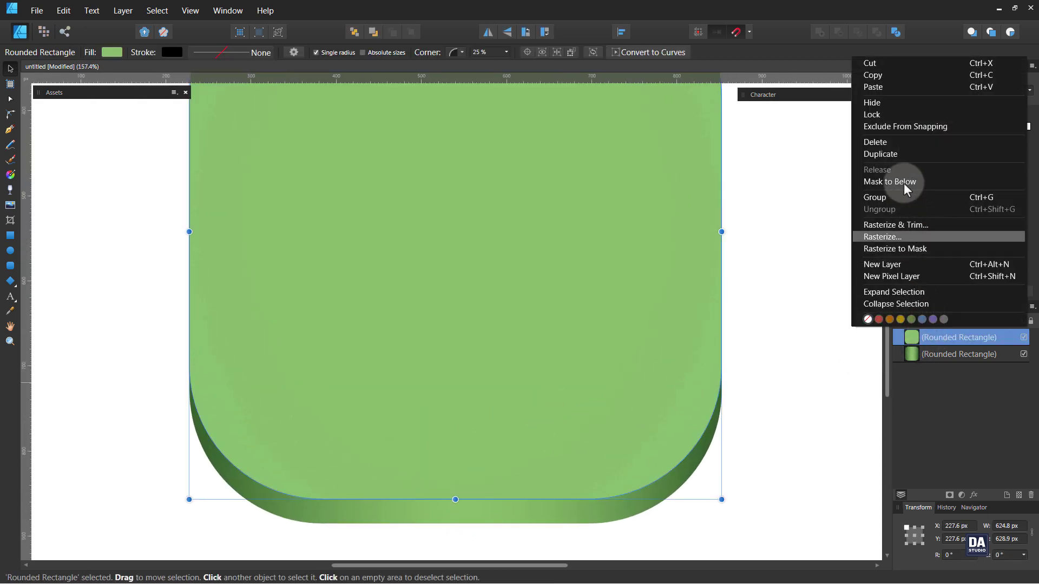
pyautogui.click(900, 156)
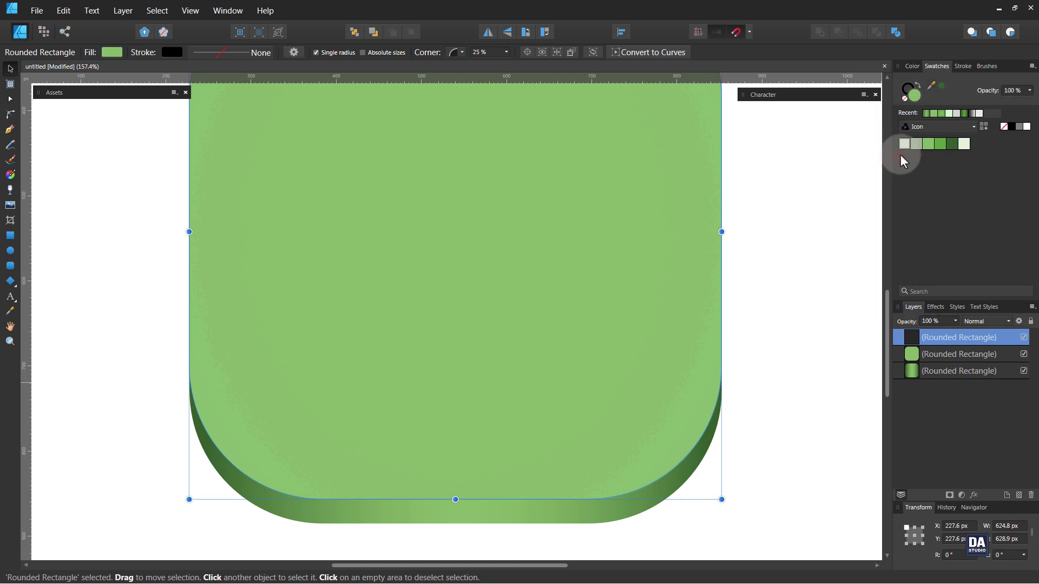
# - Turn the duplicate into a green outline by swapping its fill and stroke, removing the fill and setting the stroke width to 3 pt
pyautogui.click(917, 81)
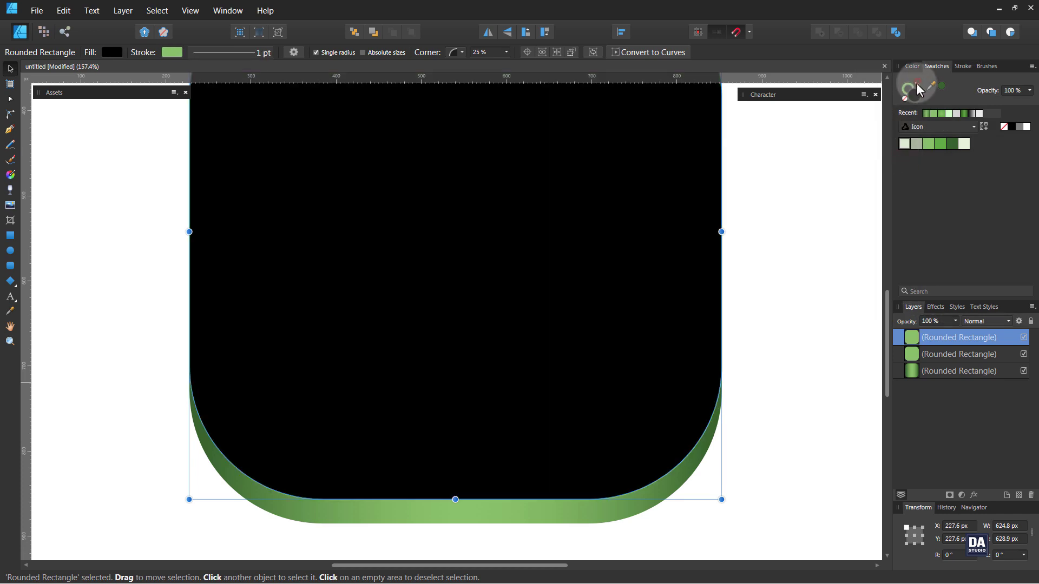
pyautogui.click(906, 98)
pyautogui.click(962, 66)
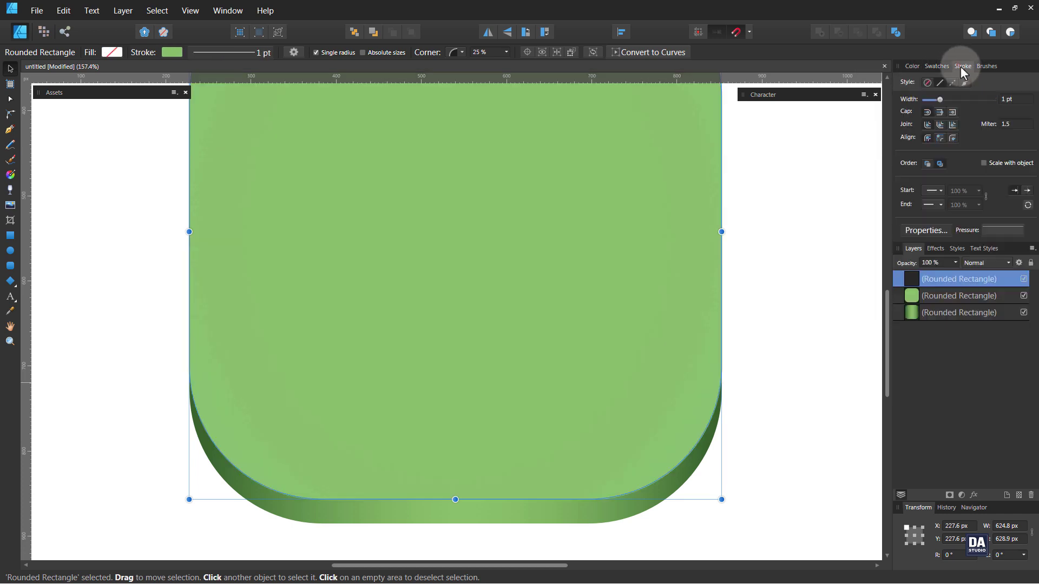
pyautogui.scroll(2, 1007, 99)
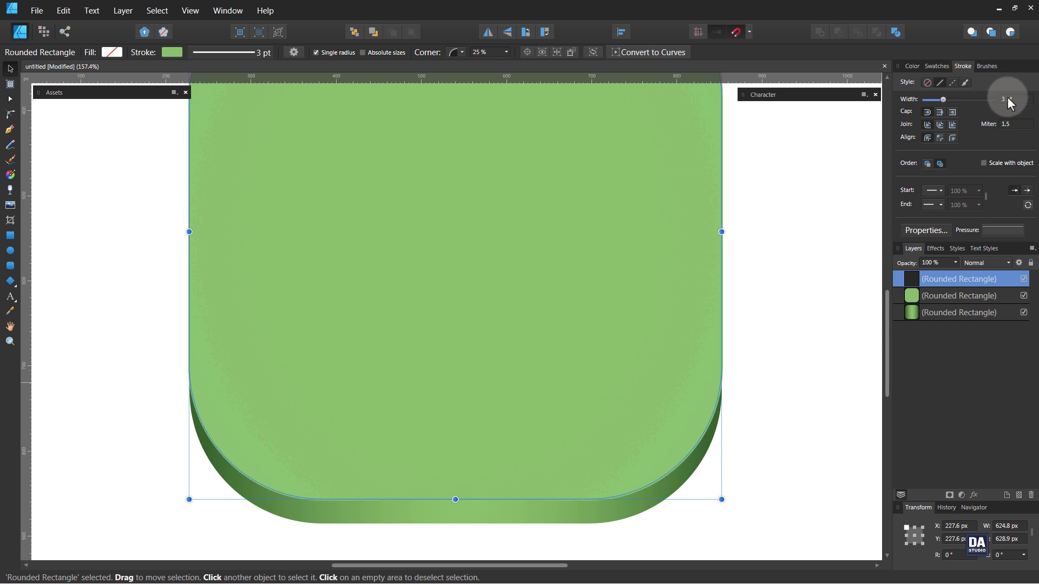
# - Set the outline copy's blend mode to Add
pyautogui.click(994, 263)
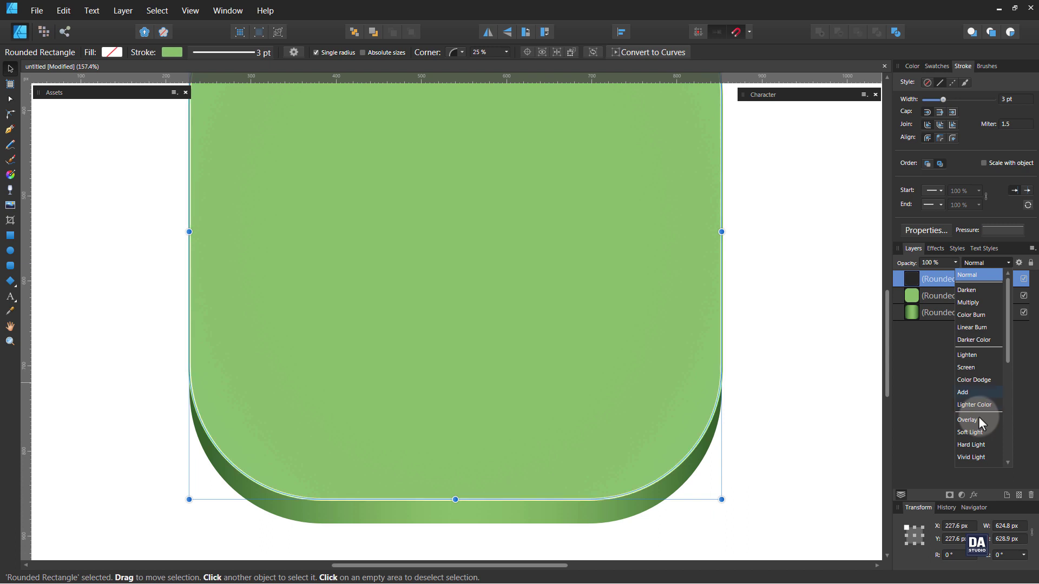
pyautogui.click(976, 392)
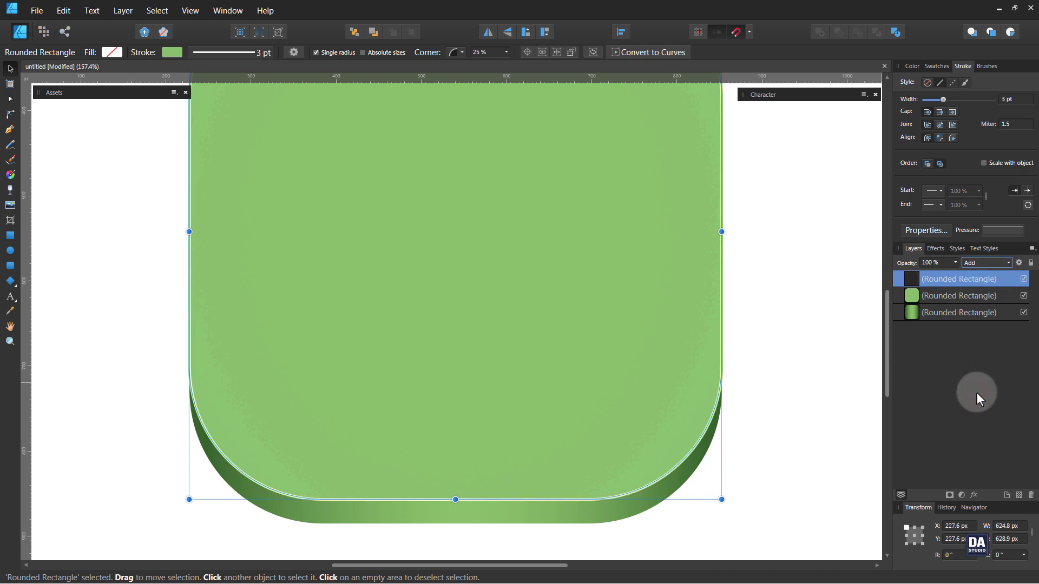
pyautogui.scroll(-1, 655, 324)
pyautogui.press('space')
pyautogui.moveTo(626, 317); pyautogui.dragTo(508, 323)
pyautogui.hotkey('ctrl', 'space')
pyautogui.press('space')
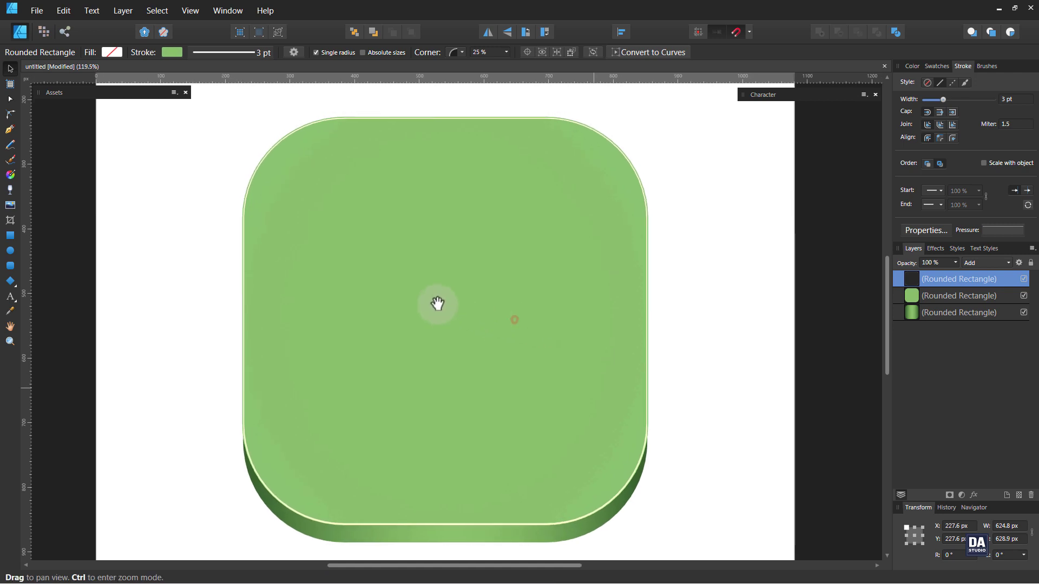
# - Apply a vertical linear transparency along the outline's side edge so that it fades out toward the upper half
pyautogui.click(10, 191)
pyautogui.moveTo(306, 256); pyautogui.dragTo(305, 291)
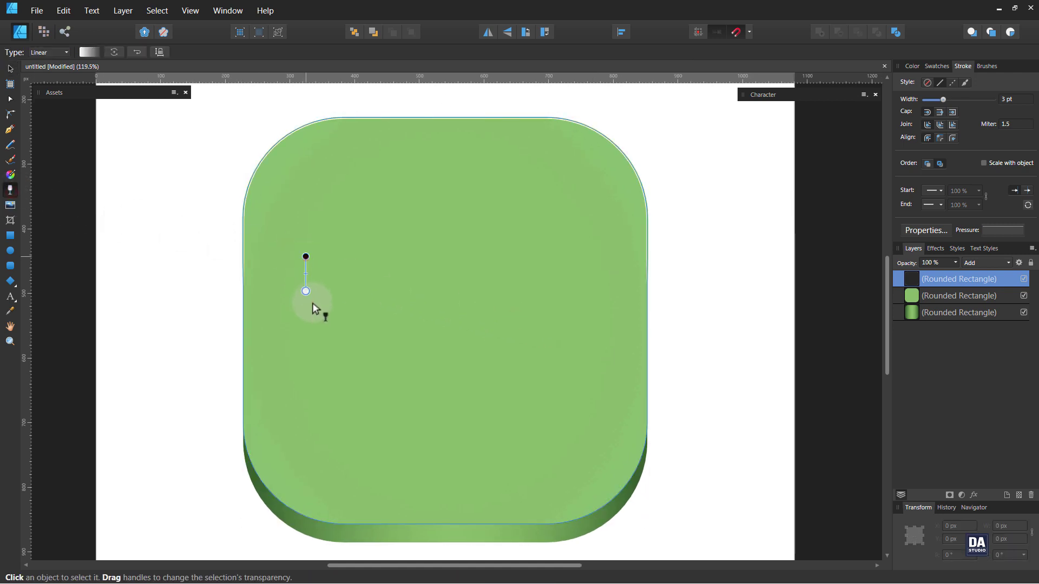
pyautogui.hotkey('ctrl', 'z')
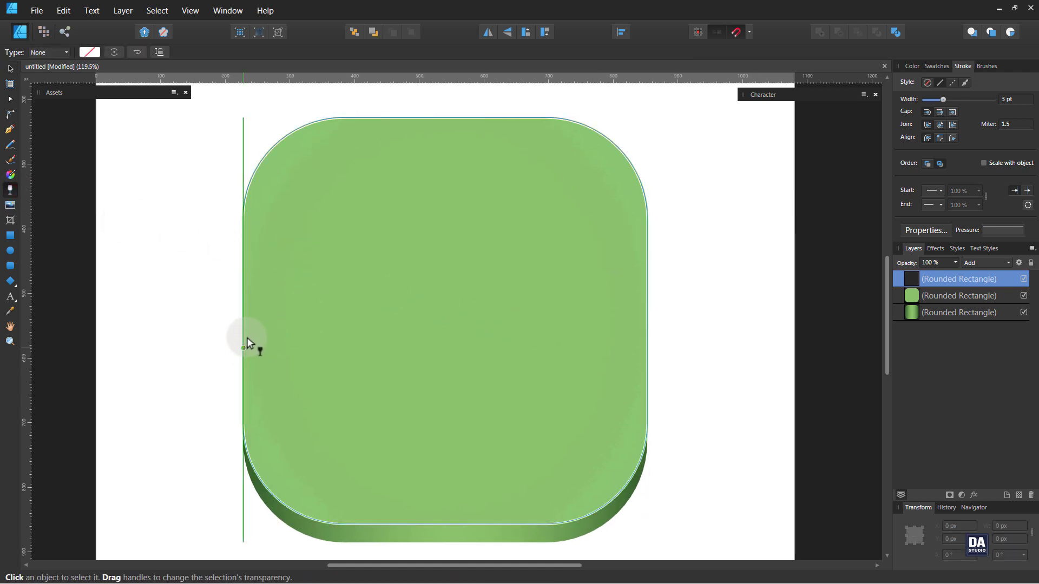
pyautogui.moveTo(248, 345); pyautogui.dragTo(243, 248)
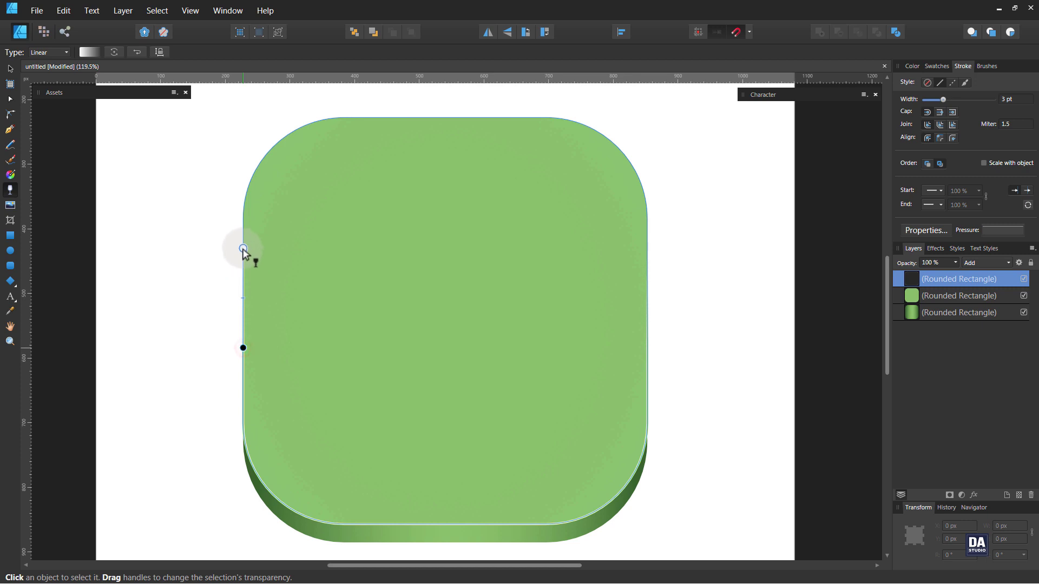
pyautogui.click(6, 69)
pyautogui.click(122, 263)
pyautogui.hotkey('ctrl', 'space')
pyautogui.moveTo(471, 358); pyautogui.dragTo(503, 362)
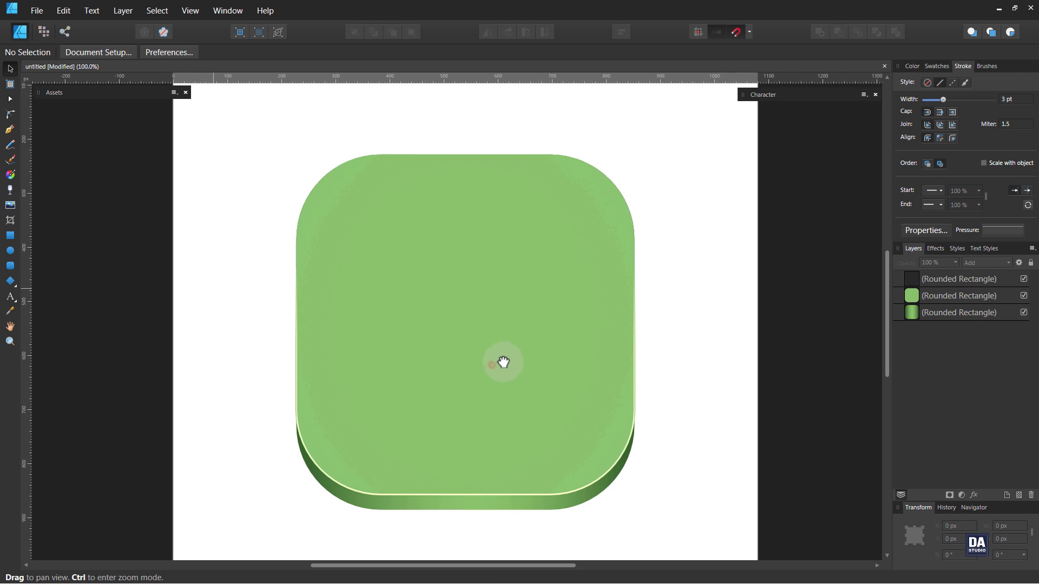
# - Reduce the highlight outline's layer opacity to 50%
pyautogui.click(524, 496)
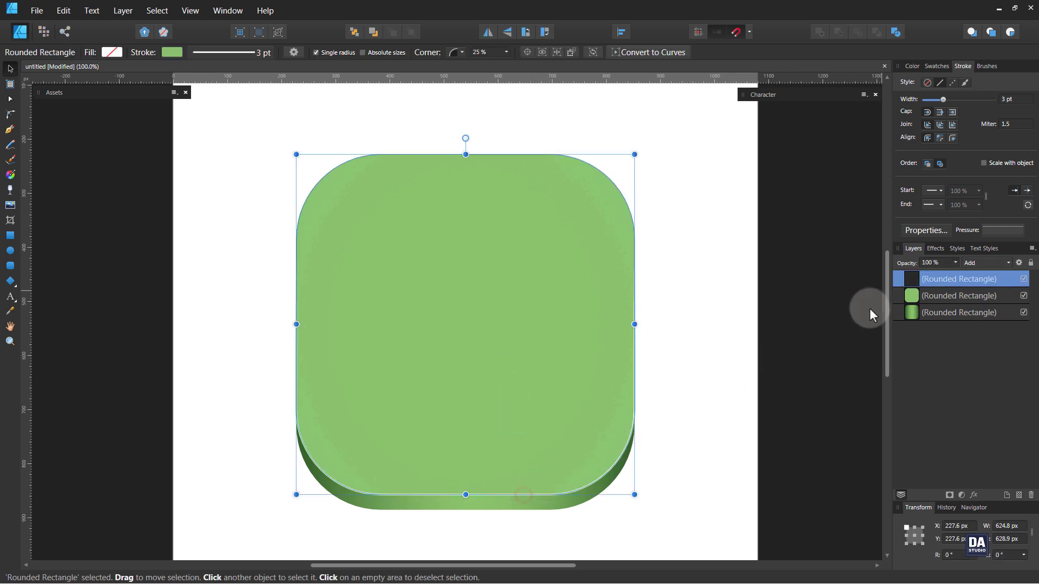
pyautogui.click(954, 264)
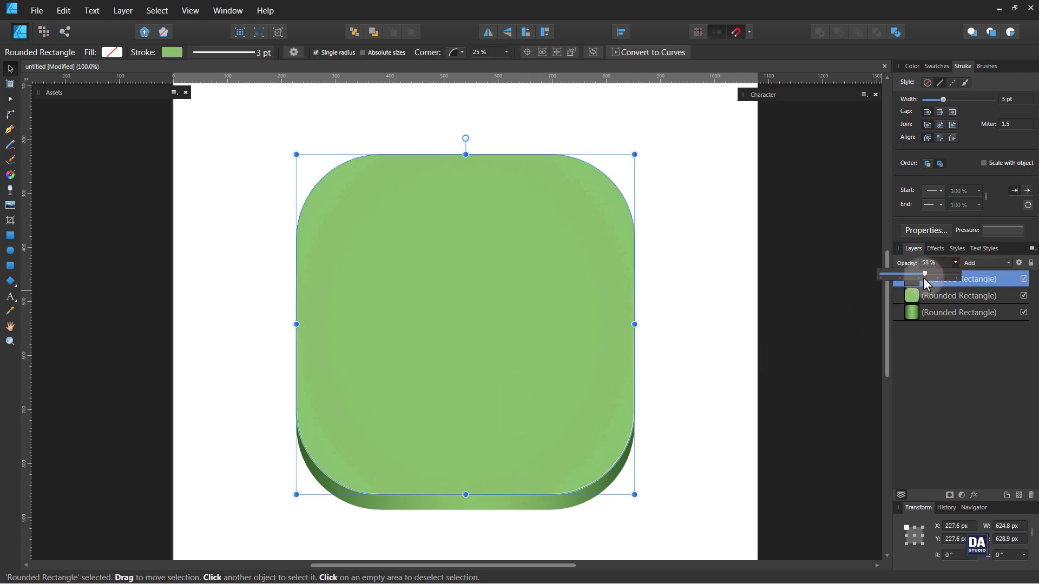
pyautogui.moveTo(923, 278); pyautogui.dragTo(920, 279)
pyautogui.click(734, 342)
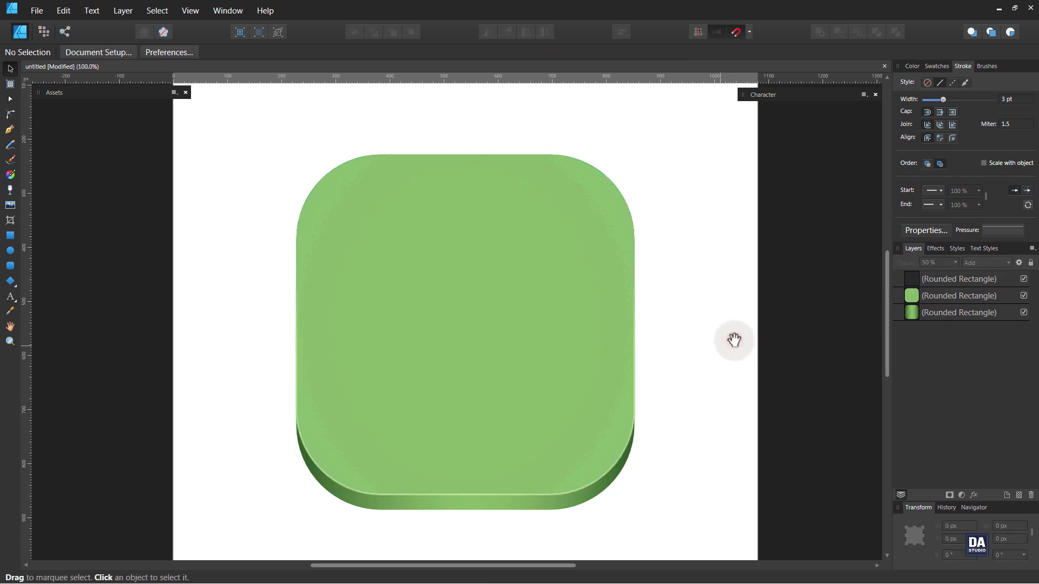
# - Align the highlight outline's stroke to the inside of its path
pyautogui.moveTo(479, 299); pyautogui.dragTo(579, 339)
pyautogui.click(699, 485)
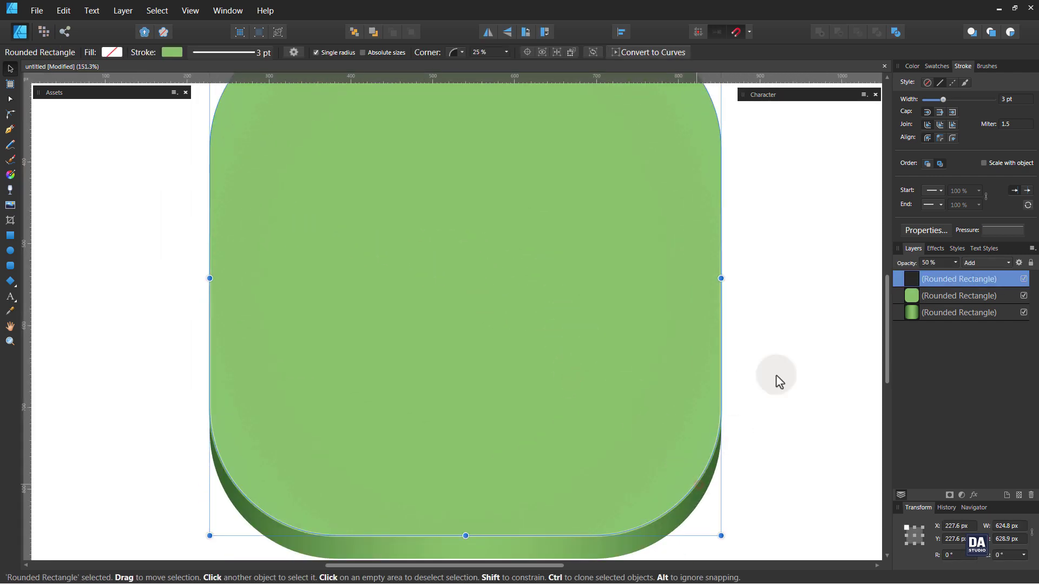
pyautogui.click(939, 140)
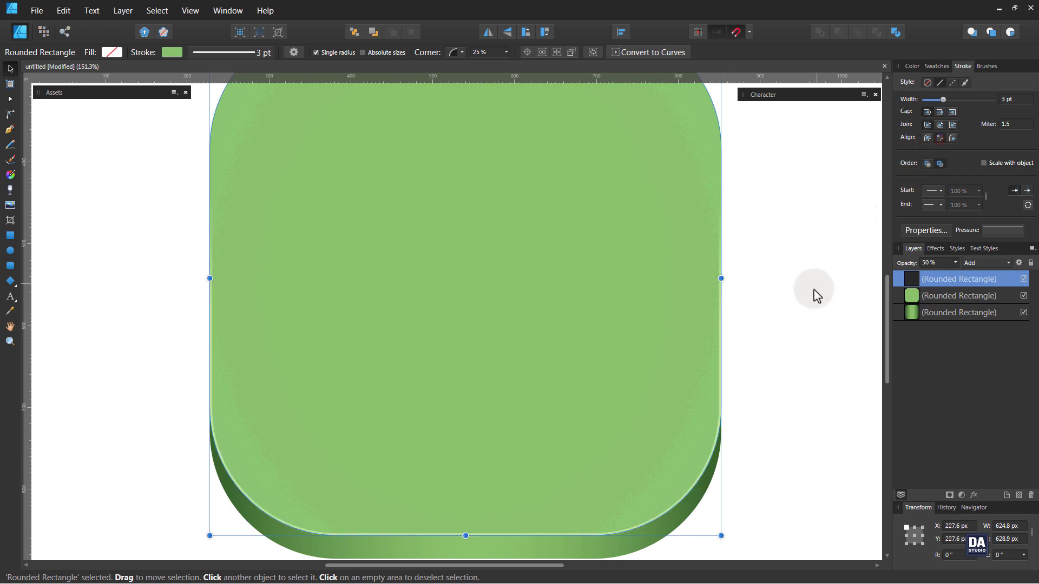
pyautogui.click(814, 289)
# - Add an inner shadow layer effect to the front green rounded rectangle with a radius of 88.6 px and 21% opacity
pyautogui.moveTo(532, 307); pyautogui.dragTo(358, 284)
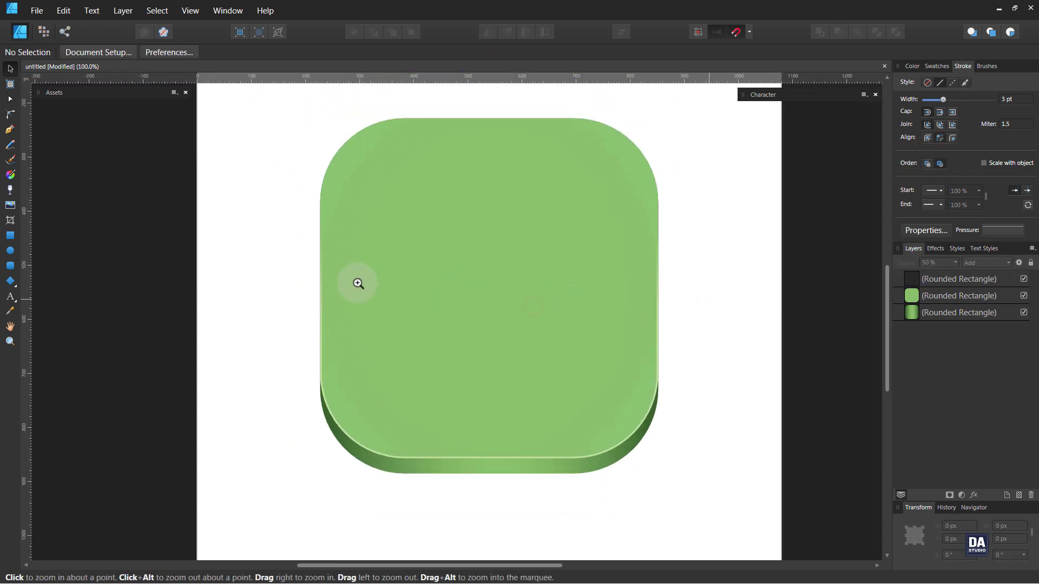
pyautogui.moveTo(454, 273); pyautogui.dragTo(450, 300)
pyautogui.click(516, 299)
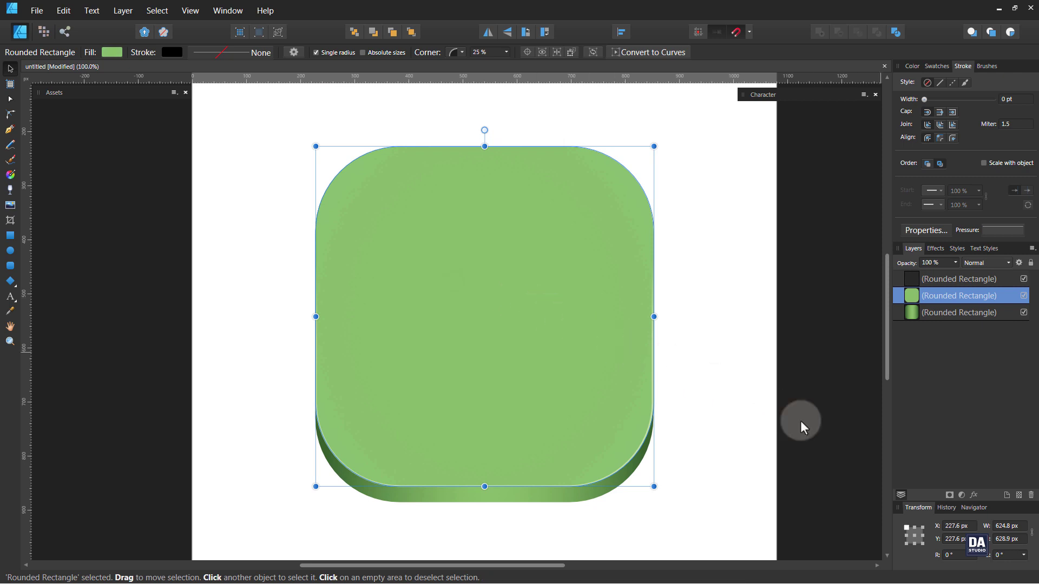
pyautogui.click(972, 495)
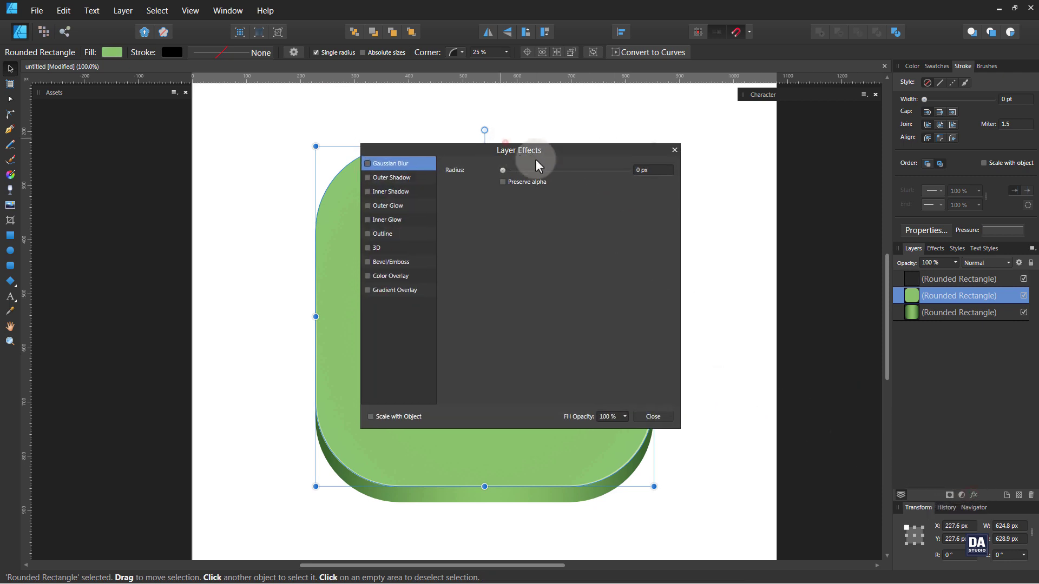
pyautogui.moveTo(506, 141); pyautogui.dragTo(823, 288)
pyautogui.click(721, 331)
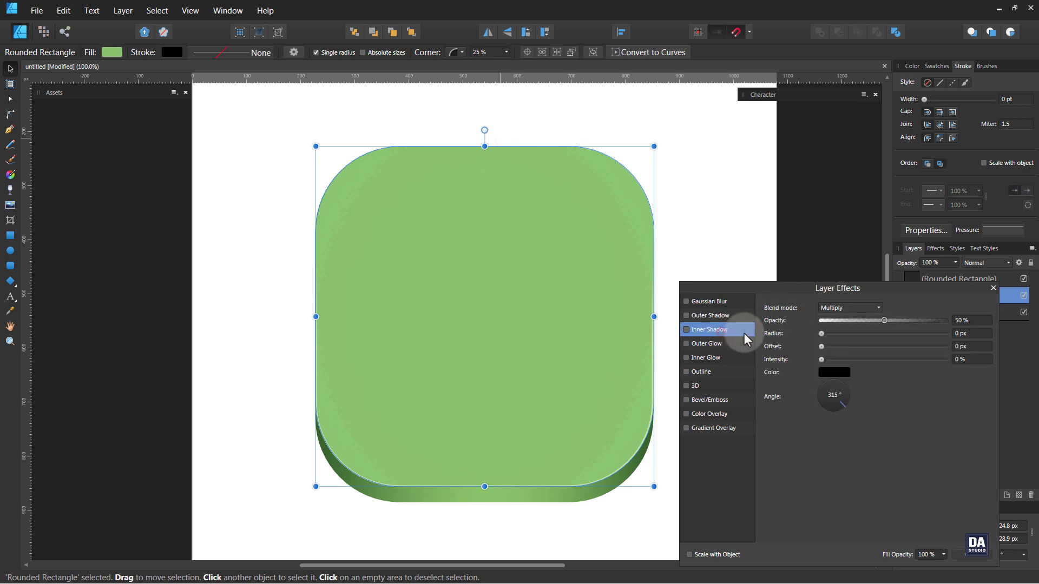
pyautogui.moveTo(826, 334); pyautogui.dragTo(863, 336)
pyautogui.moveTo(888, 336); pyautogui.dragTo(942, 335)
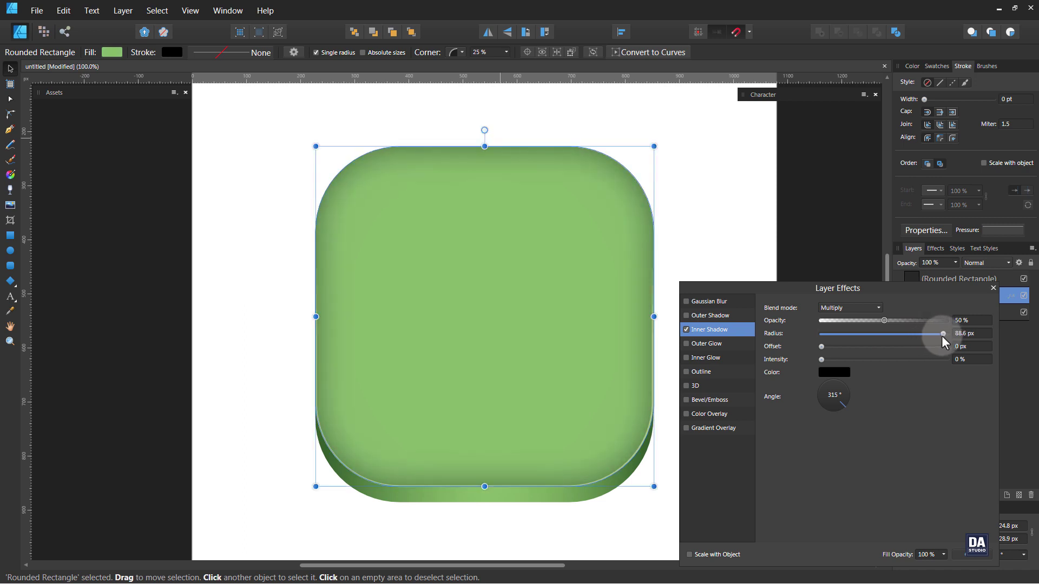
pyautogui.moveTo(882, 320); pyautogui.dragTo(854, 319)
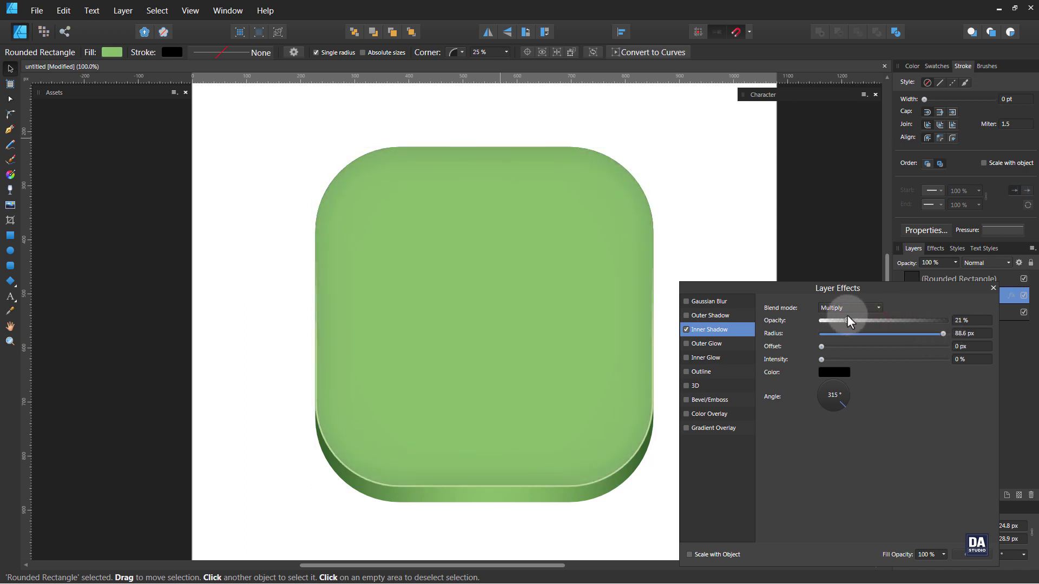
pyautogui.moveTo(940, 334)
pyautogui.mouseDown()
pyautogui.moveTo(915, 336)
pyautogui.moveTo(935, 334)
pyautogui.mouseUp()
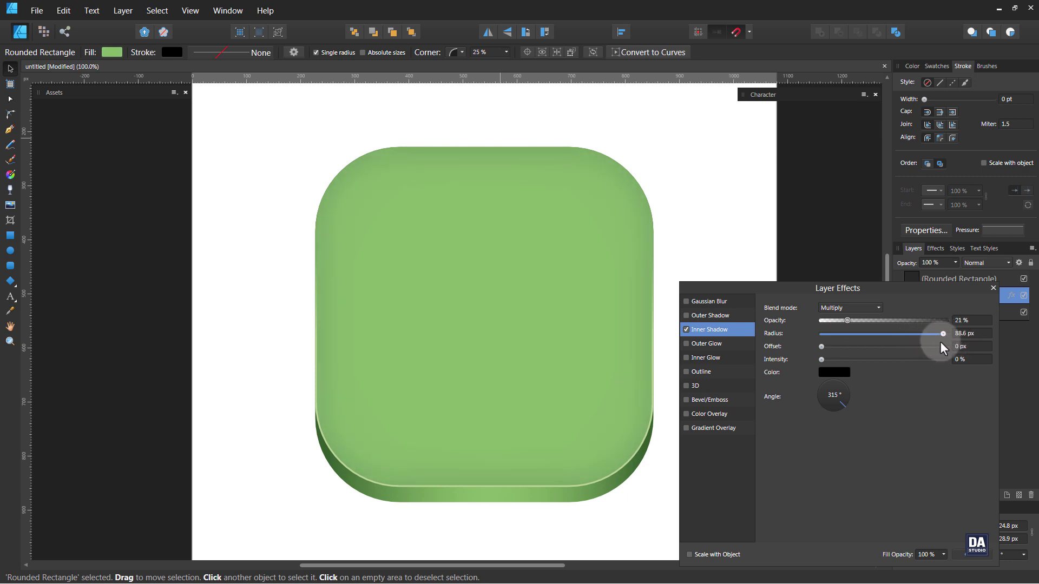
# - Refine the front rectangle's inner shadow to 37% opacity and a 61.9 px radius with a dark green shadow color
pyautogui.moveTo(848, 321); pyautogui.dragTo(866, 321)
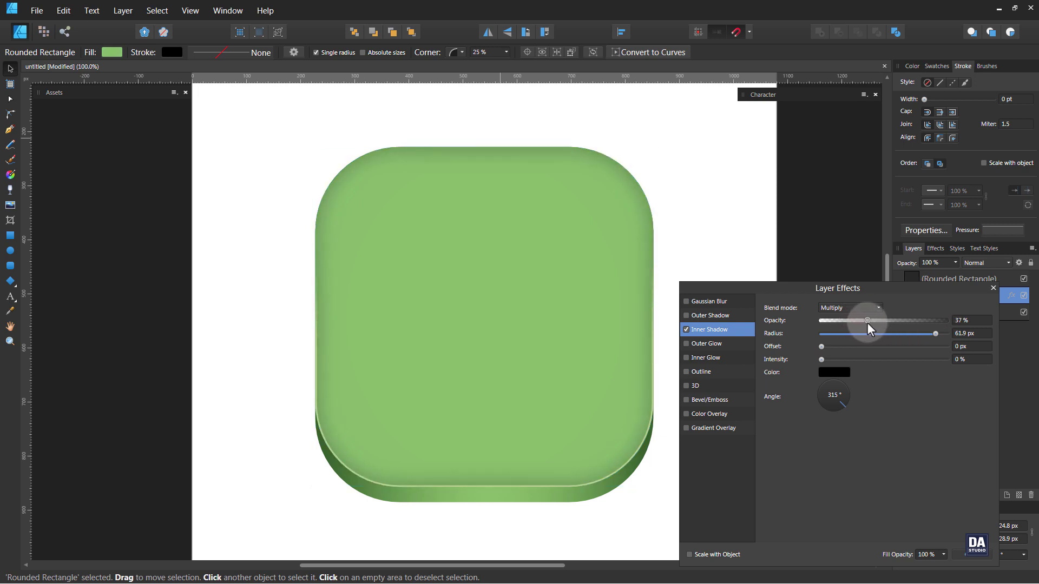
pyautogui.click(846, 372)
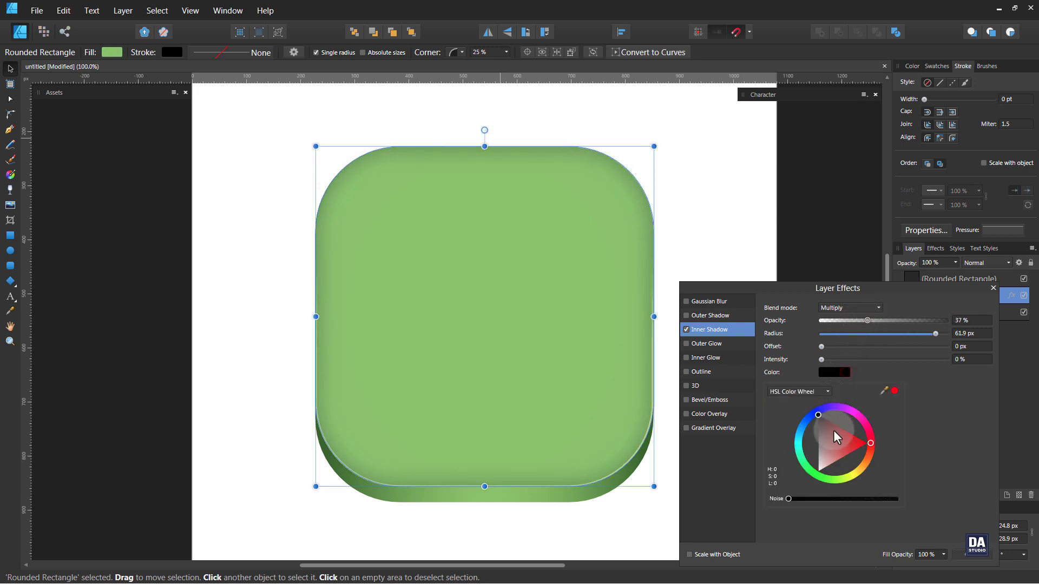
pyautogui.moveTo(833, 430)
pyautogui.mouseDown()
pyautogui.moveTo(853, 471)
pyautogui.moveTo(817, 474)
pyautogui.mouseUp()
pyautogui.moveTo(848, 444); pyautogui.dragTo(852, 443)
pyautogui.click(979, 557)
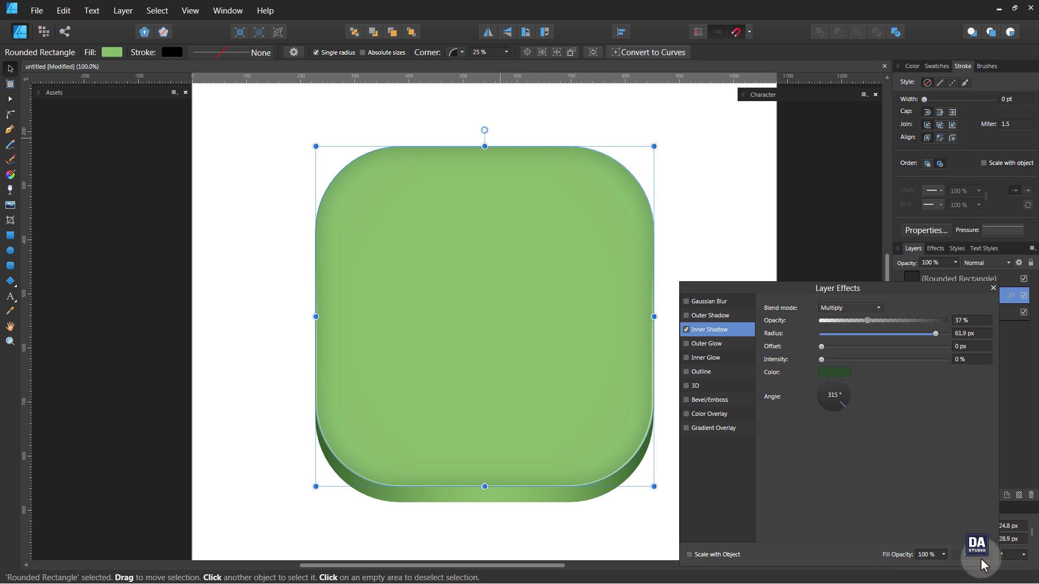
pyautogui.click(967, 555)
pyautogui.click(733, 399)
# - Examine the shading of the whole icon and the depth along its lower edge
pyautogui.hotkey('ctrl', 'space')
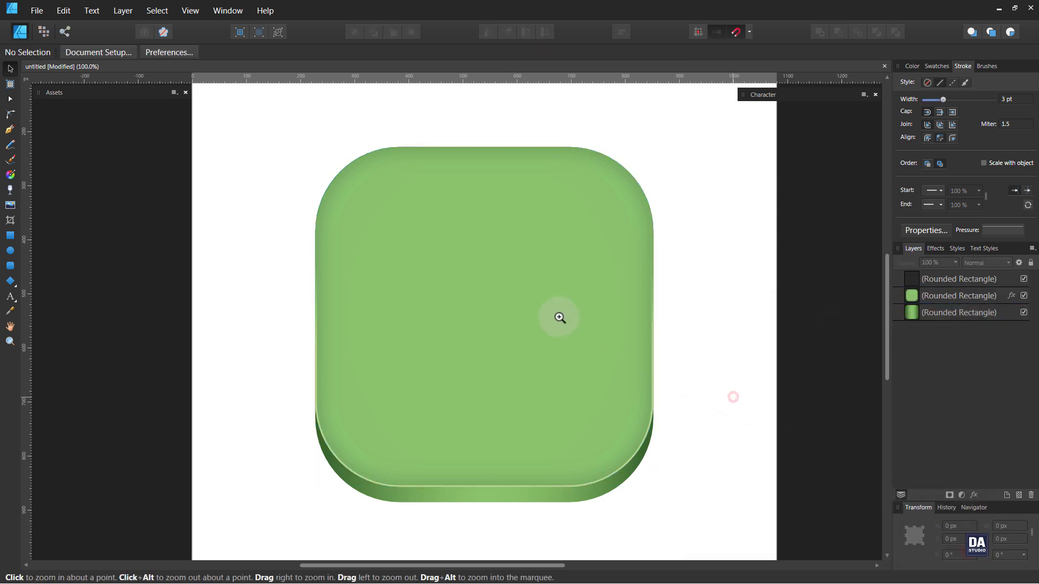
pyautogui.moveTo(555, 315); pyautogui.dragTo(356, 262)
pyautogui.moveTo(488, 289); pyautogui.dragTo(467, 289)
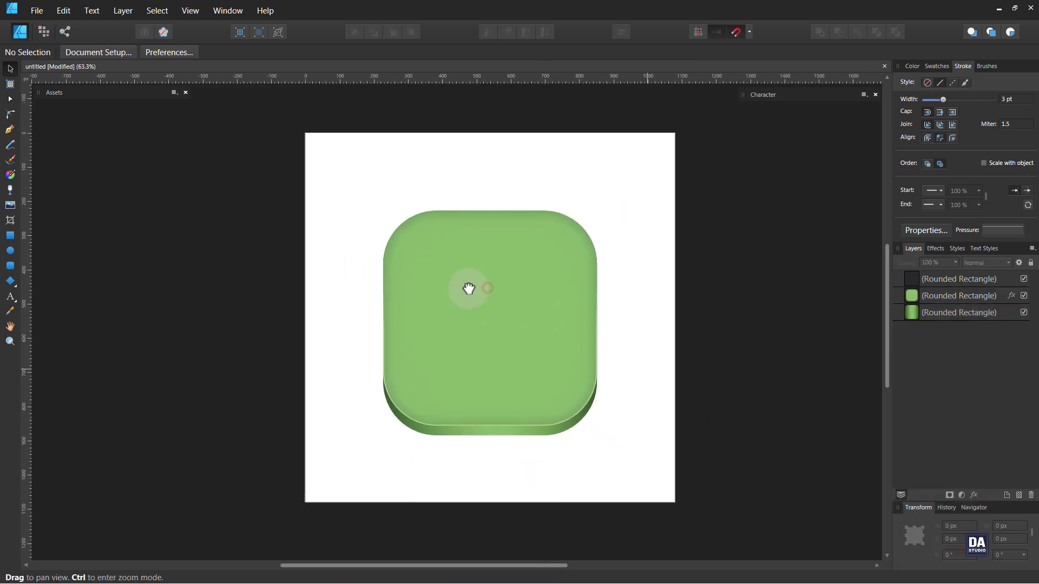
pyautogui.moveTo(520, 360); pyautogui.dragTo(517, 342)
pyautogui.moveTo(546, 394); pyautogui.dragTo(542, 384)
pyautogui.hotkey('ctrl', 'space')
pyautogui.moveTo(491, 354); pyautogui.dragTo(645, 357)
pyautogui.moveTo(606, 385); pyautogui.dragTo(603, 384)
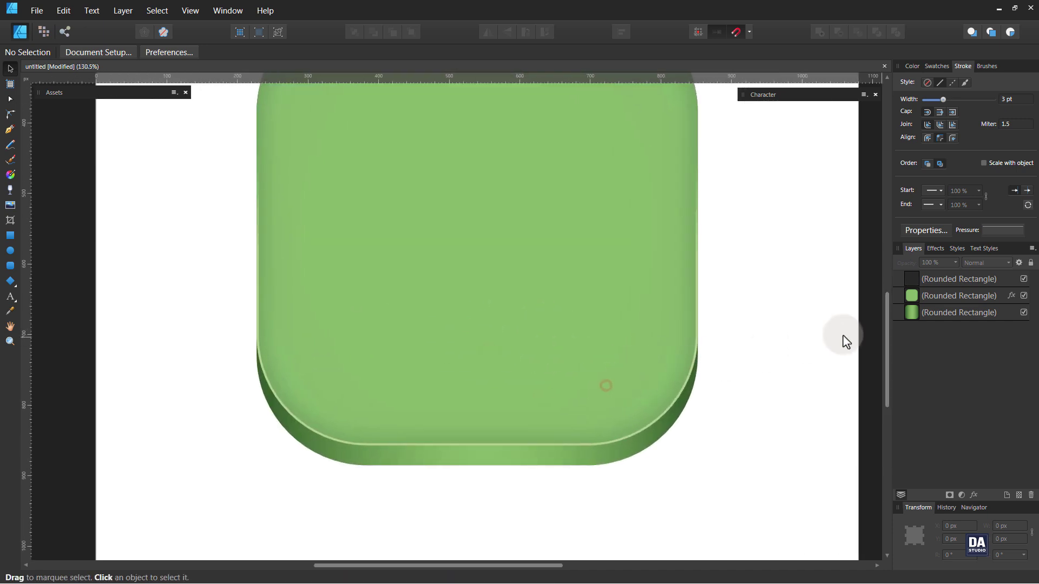
pyautogui.click(930, 316)
pyautogui.rightClick(930, 316)
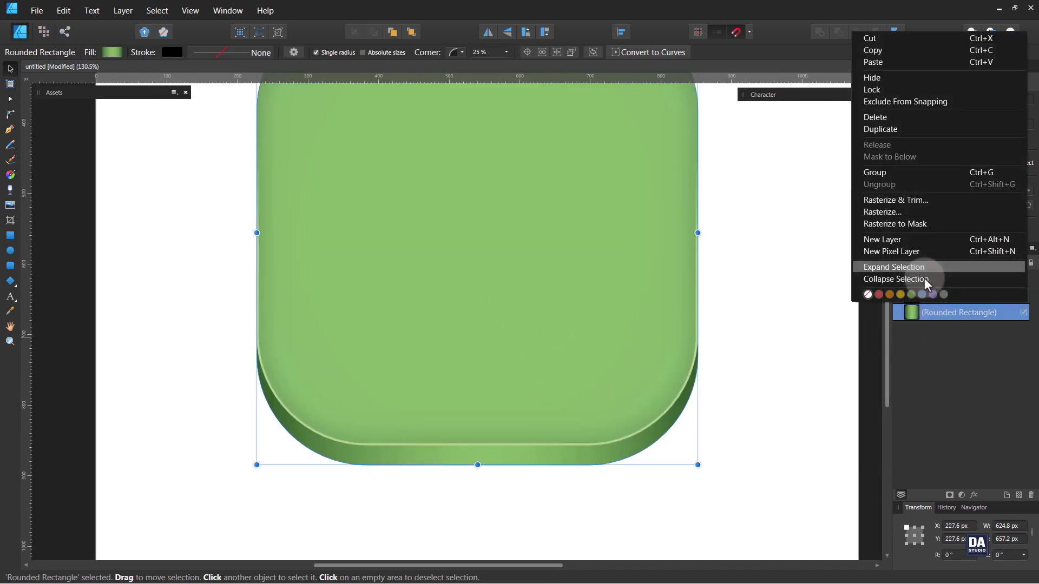
pyautogui.click(908, 175)
pyautogui.hotkey('ctrl', 'z')
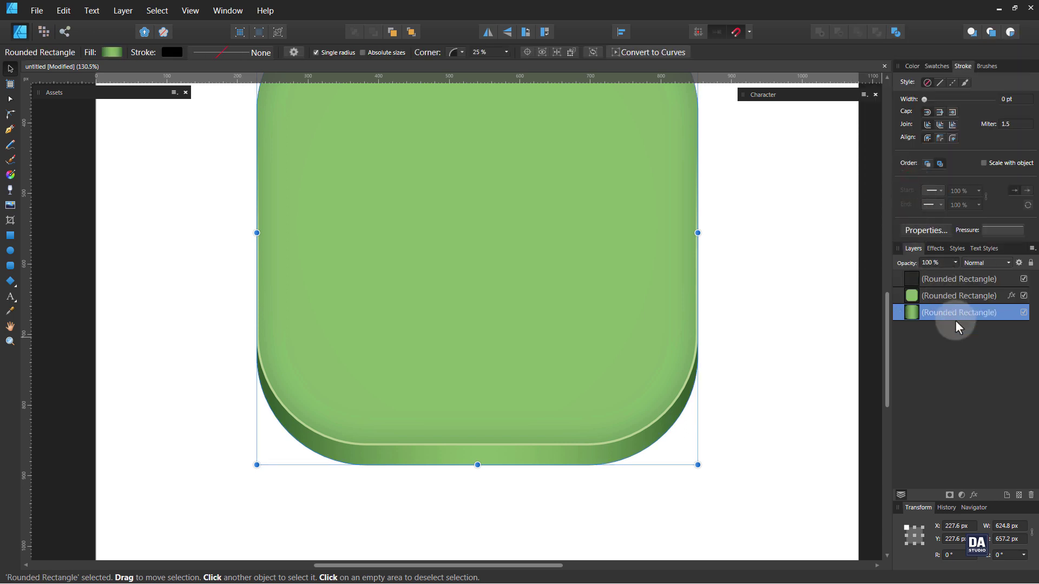
# - Duplicate the back gradient-filled rectangle and move the lowest copy straight down by about 14.5 px
pyautogui.rightClick(956, 321)
pyautogui.click(898, 131)
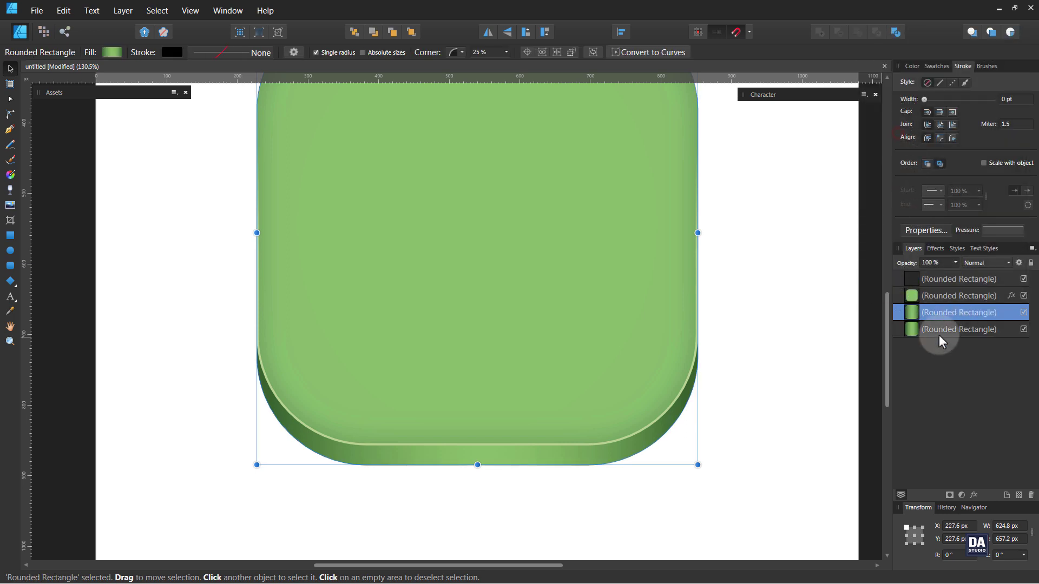
pyautogui.click(933, 333)
pyautogui.moveTo(447, 465); pyautogui.dragTo(448, 475)
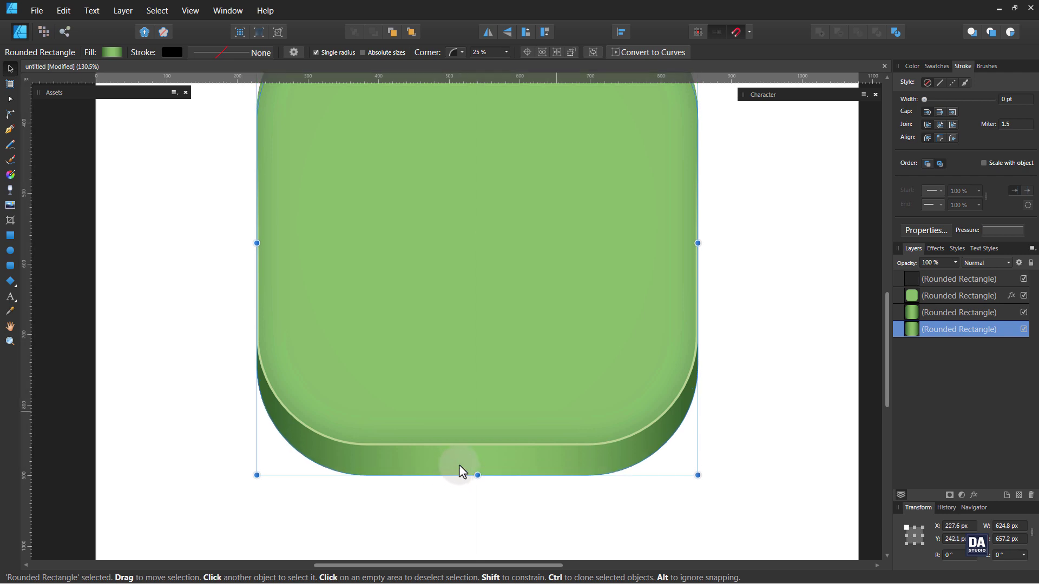
# - Fill the lowest rectangle with solid dark green (H 108, S 48, L 20) and apply a 3.8 px Gaussian blur to it
pyautogui.click(912, 66)
pyautogui.moveTo(978, 129); pyautogui.dragTo(984, 130)
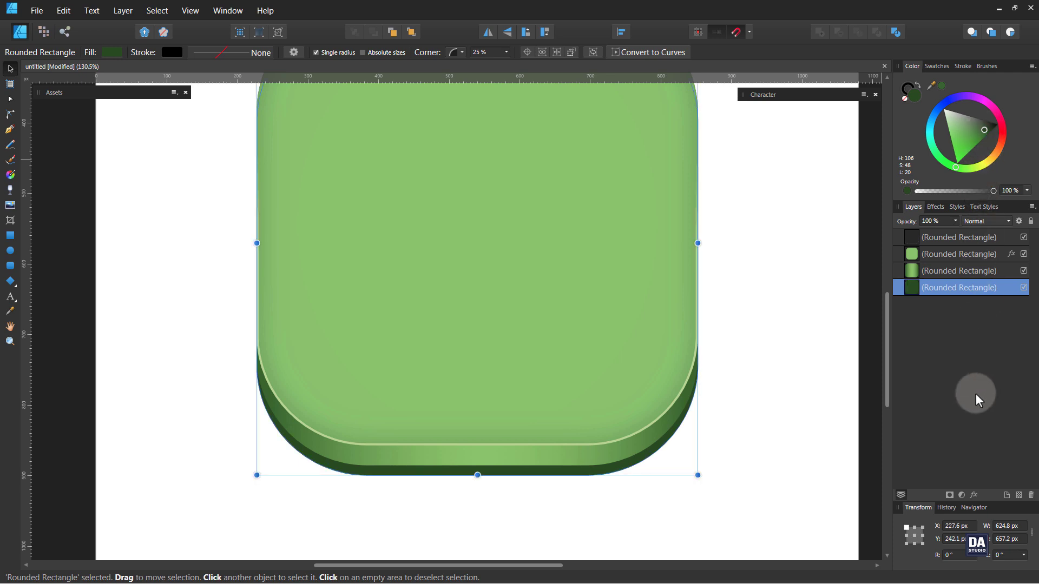
pyautogui.click(973, 494)
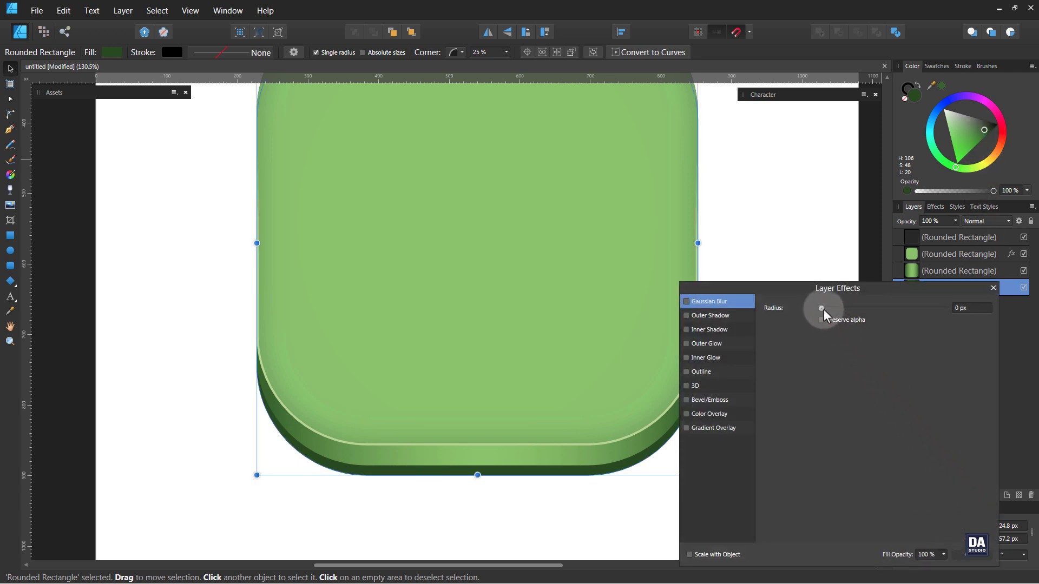
pyautogui.moveTo(823, 309); pyautogui.dragTo(855, 308)
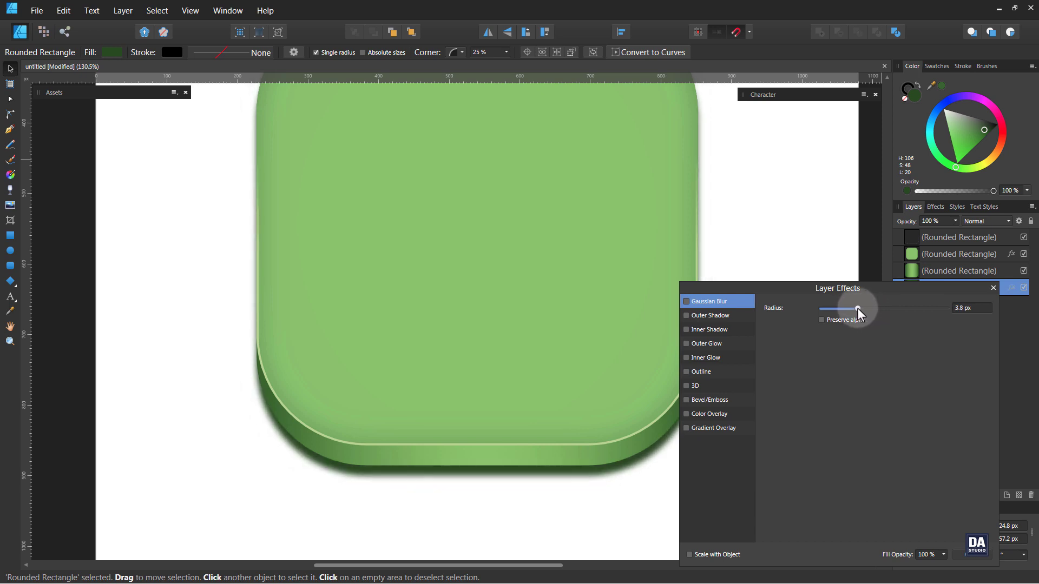
pyautogui.click(974, 555)
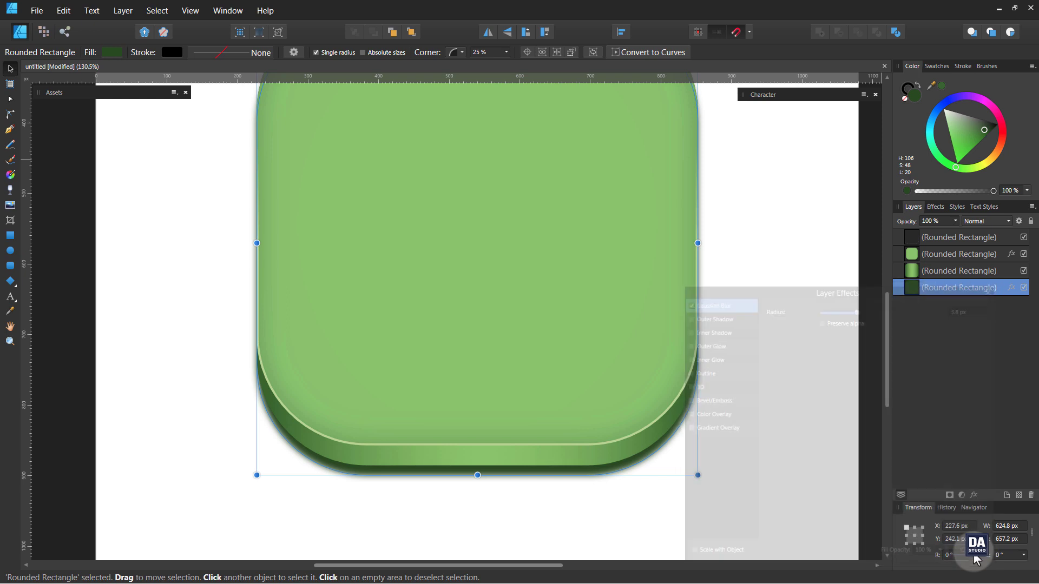
# - Reduce the blurred dark green rectangle's layer opacity to 50%
pyautogui.click(953, 223)
pyautogui.moveTo(953, 233); pyautogui.dragTo(918, 233)
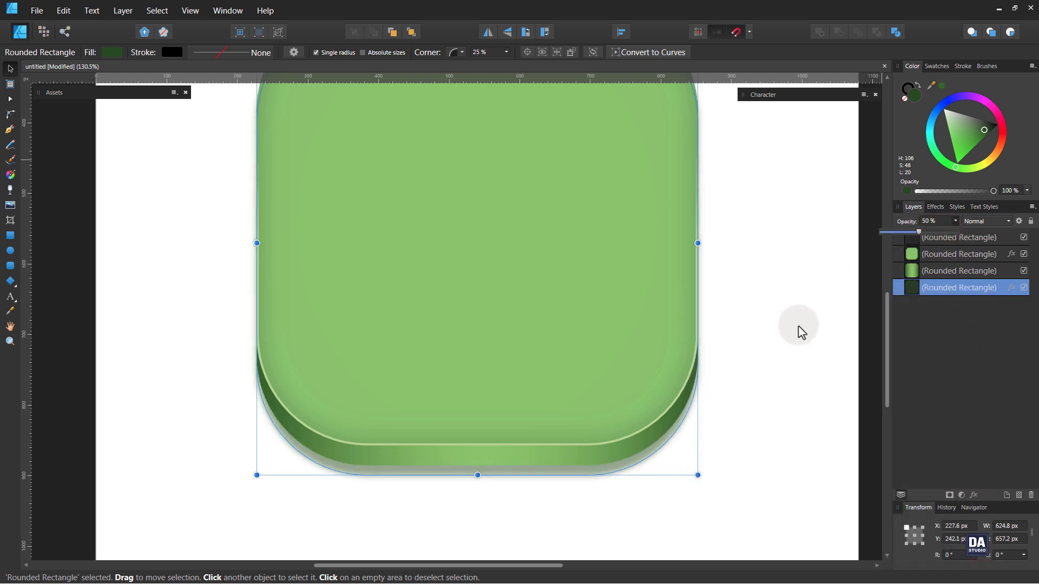
pyautogui.click(784, 337)
# - Add an outer shadow layer effect to the gradient-filled rectangle, increasing its radius and offset and adjusting its angle to cast downward
pyautogui.hotkey('ctrl', 'space')
pyautogui.moveTo(273, 274); pyautogui.dragTo(181, 262)
pyautogui.moveTo(445, 219); pyautogui.dragTo(461, 314)
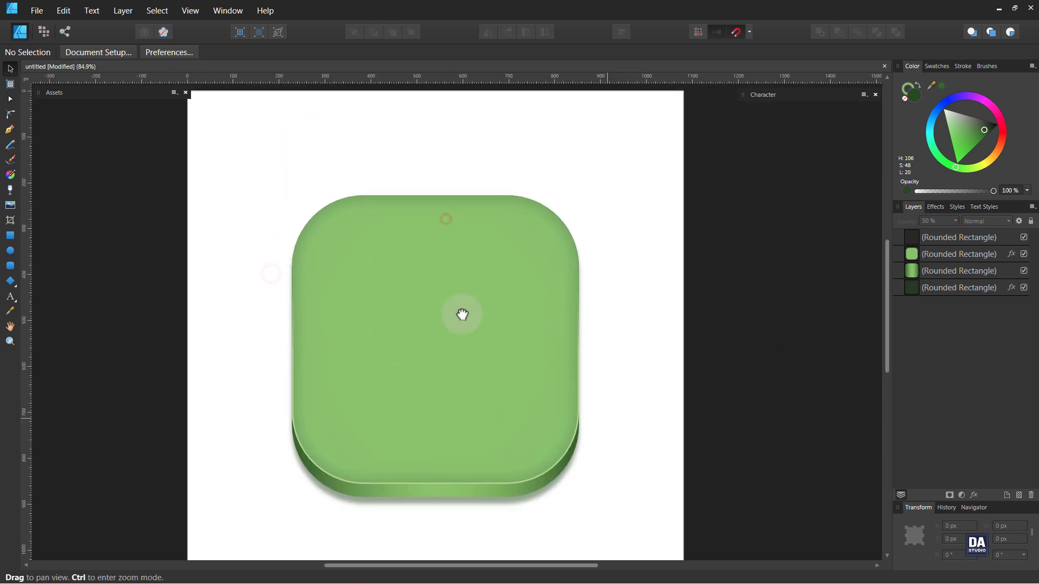
pyautogui.click(939, 274)
pyautogui.click(975, 495)
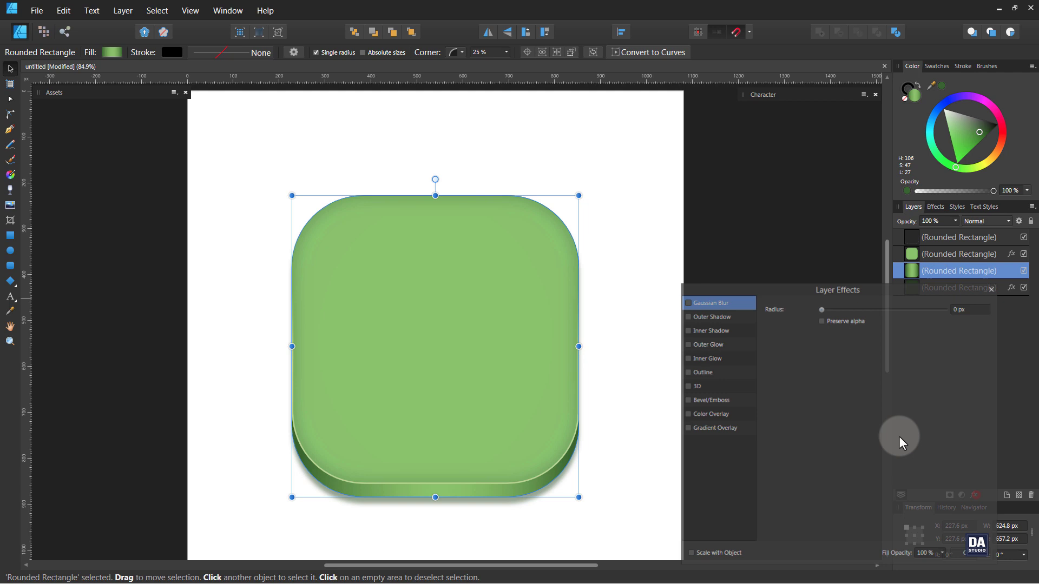
pyautogui.click(735, 318)
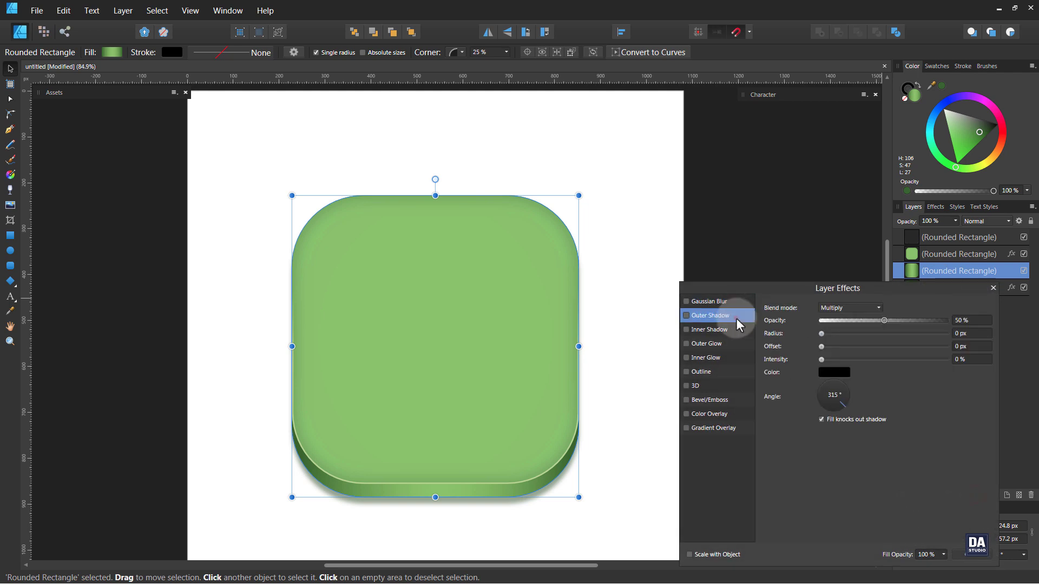
pyautogui.moveTo(822, 334); pyautogui.dragTo(872, 334)
pyautogui.moveTo(839, 408)
pyautogui.mouseDown()
pyautogui.moveTo(831, 413)
pyautogui.moveTo(829, 391)
pyautogui.mouseUp()
pyautogui.moveTo(823, 347); pyautogui.dragTo(895, 347)
pyautogui.click(984, 556)
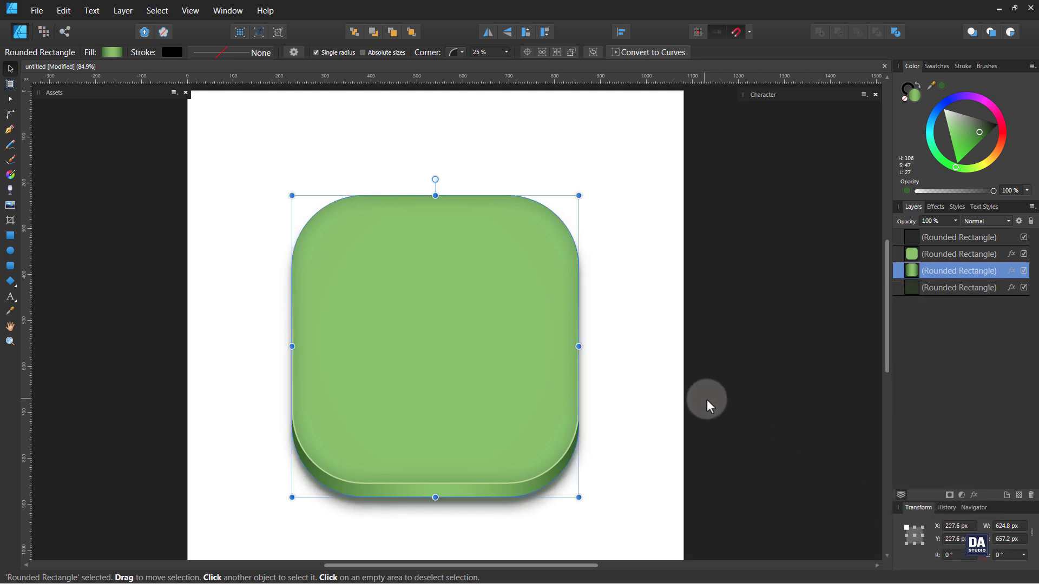
pyautogui.click(707, 399)
# - Place the phone handset from the Icons assets at the green square's center and enlarge it proportionally to about 345 × 342 px
pyautogui.moveTo(724, 385); pyautogui.dragTo(666, 343)
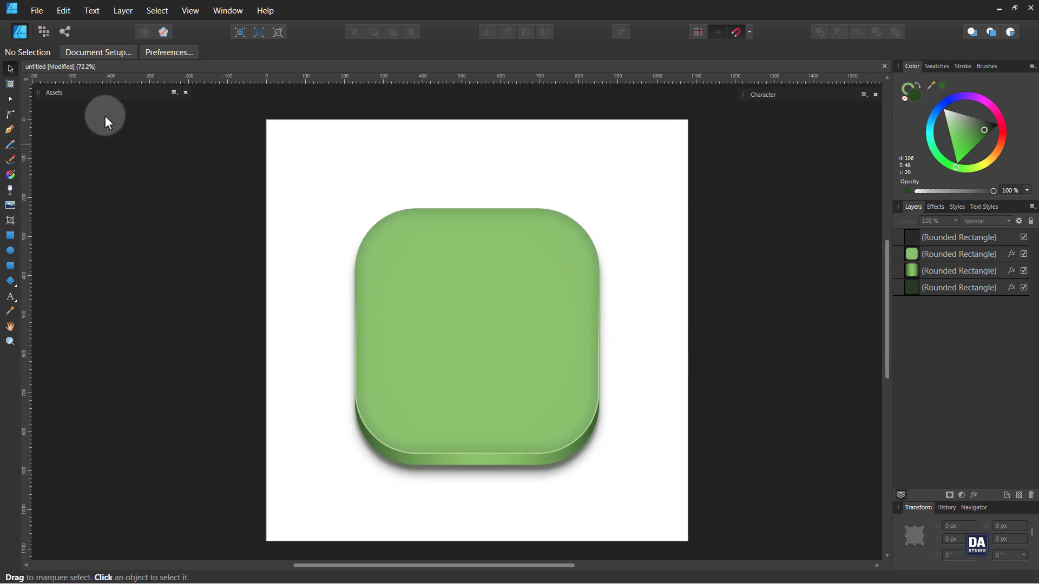
pyautogui.click(57, 96)
pyautogui.click(38, 121)
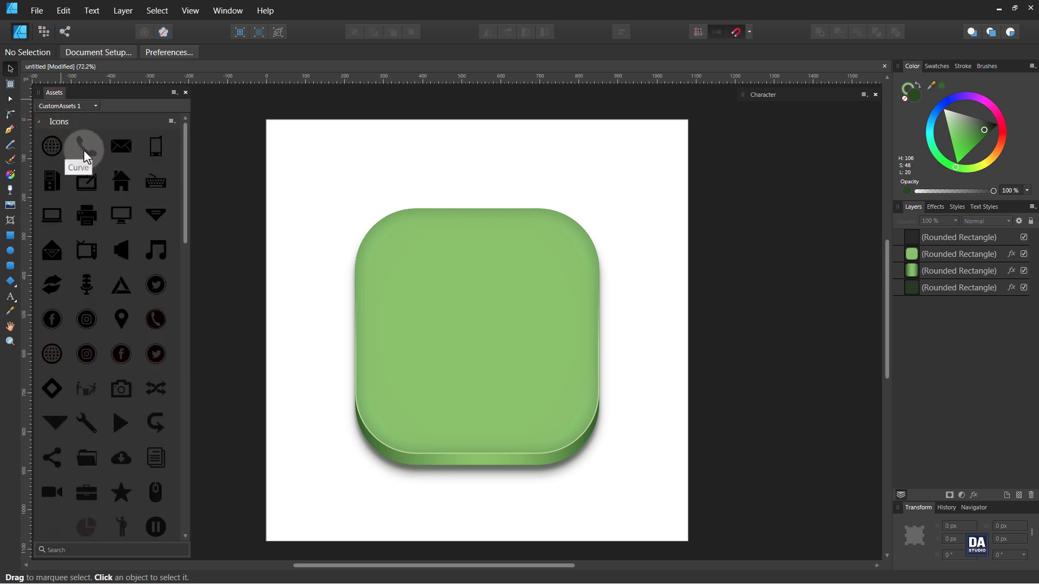
pyautogui.moveTo(85, 150); pyautogui.dragTo(478, 337)
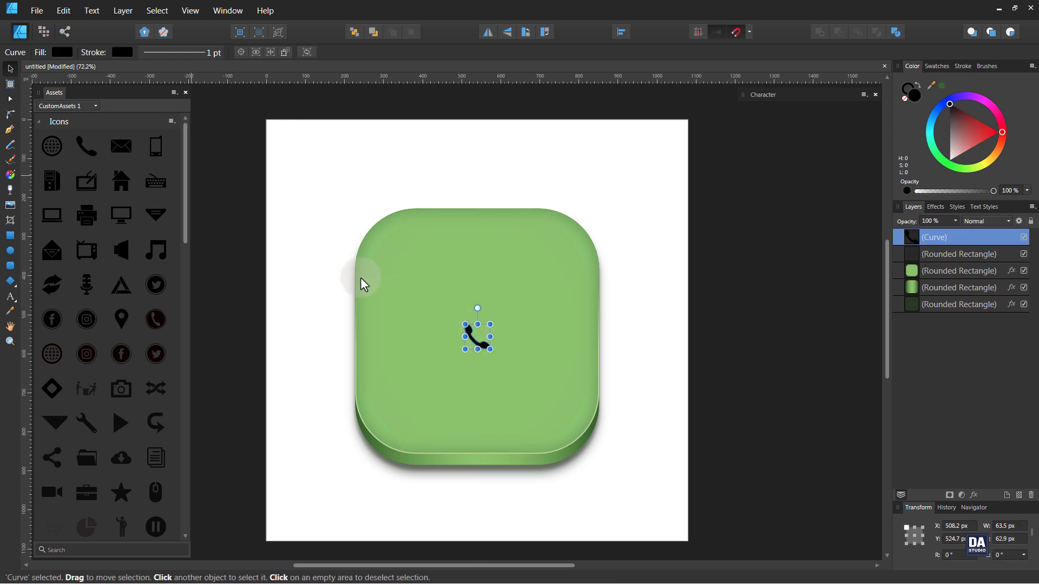
pyautogui.click(39, 121)
pyautogui.doubleClick(99, 96)
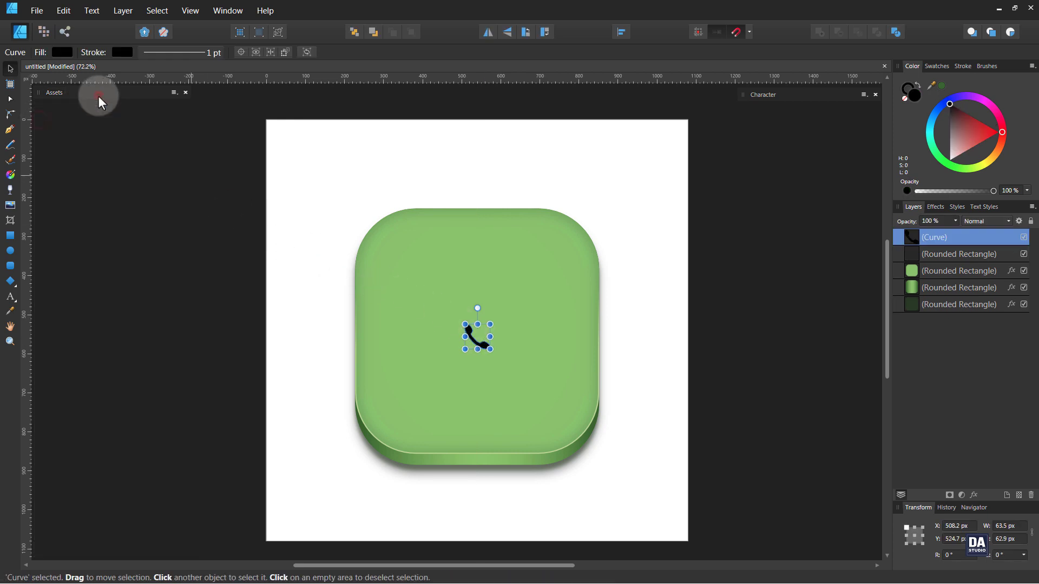
pyautogui.moveTo(490, 349); pyautogui.dragTo(555, 399)
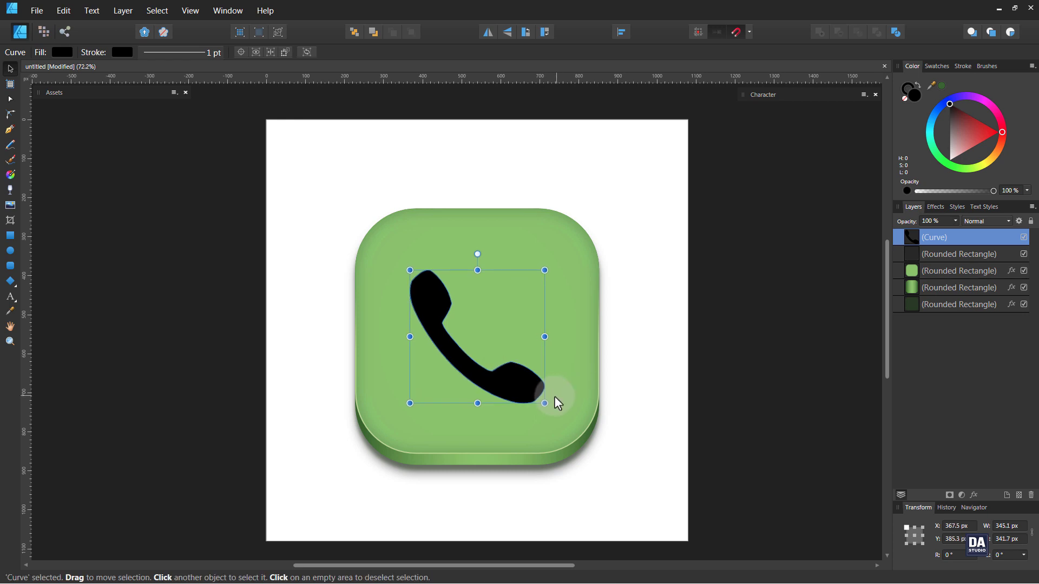
# - Thicken the phone handset by setting its stroke width to 15 pt
pyautogui.click(964, 66)
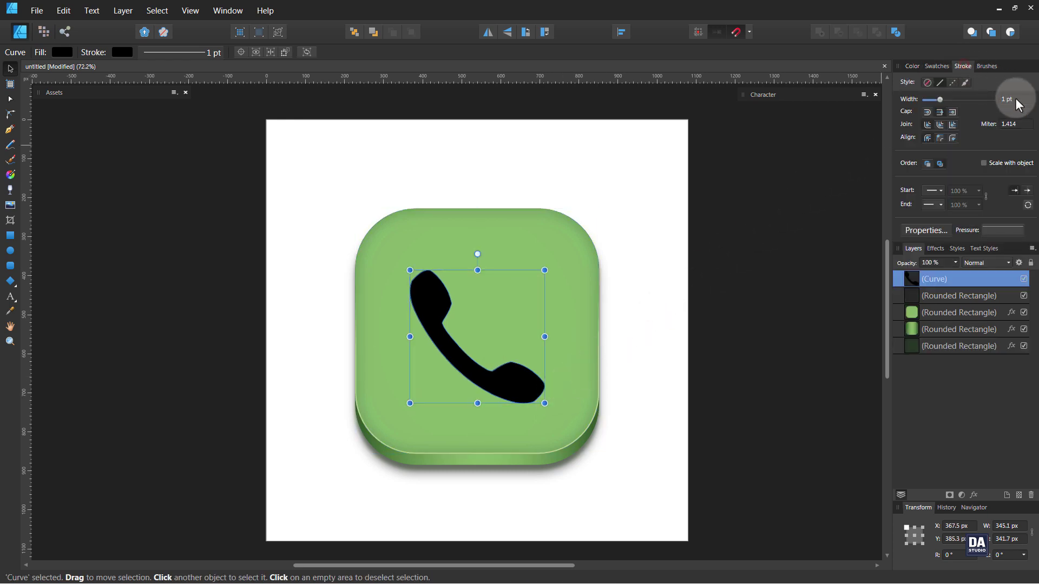
pyautogui.scroll(1, 1018, 103)
pyautogui.scroll(8, 1016, 105)
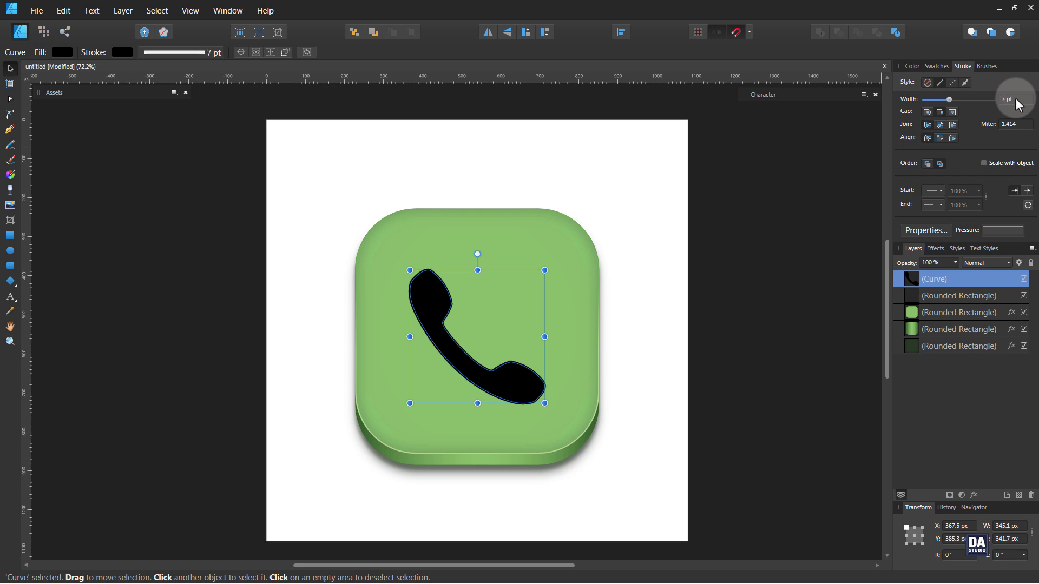
pyautogui.scroll(5, 1016, 102)
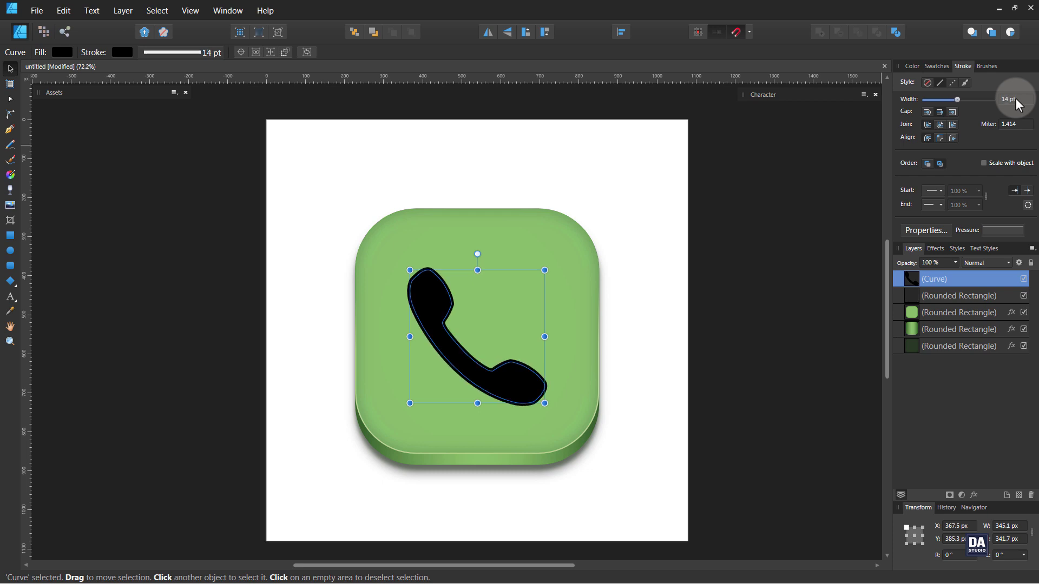
pyautogui.click(734, 305)
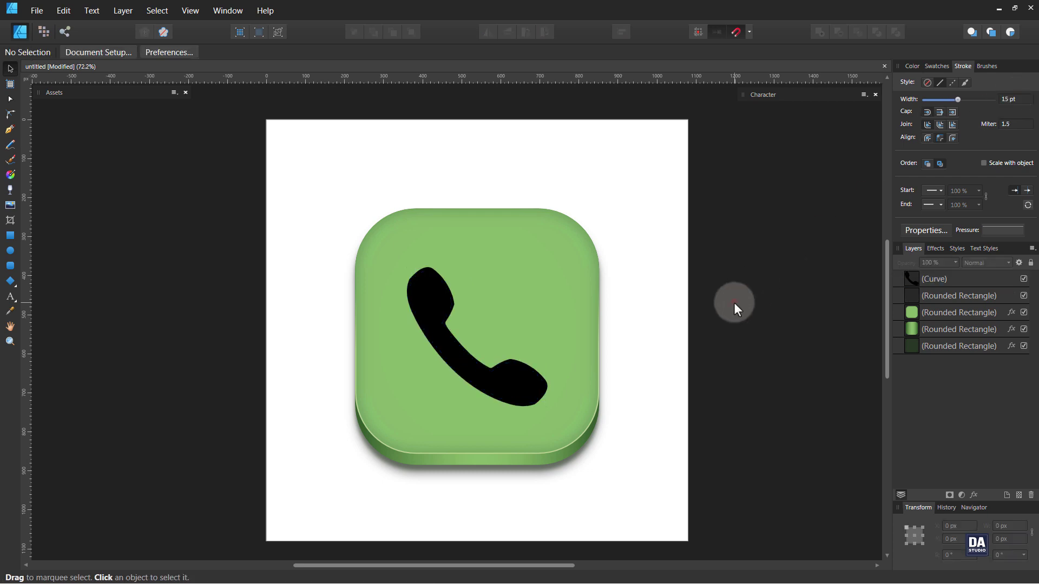
# - Expand the phone handset's stroke into curves and merge it with the handset shape using the Add operation
pyautogui.click(528, 378)
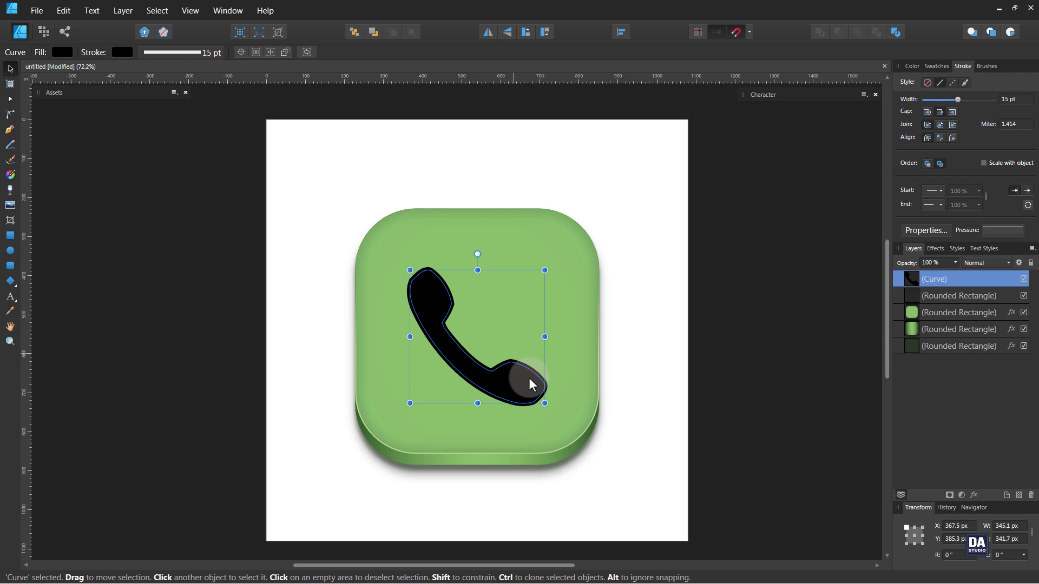
pyautogui.click(121, 16)
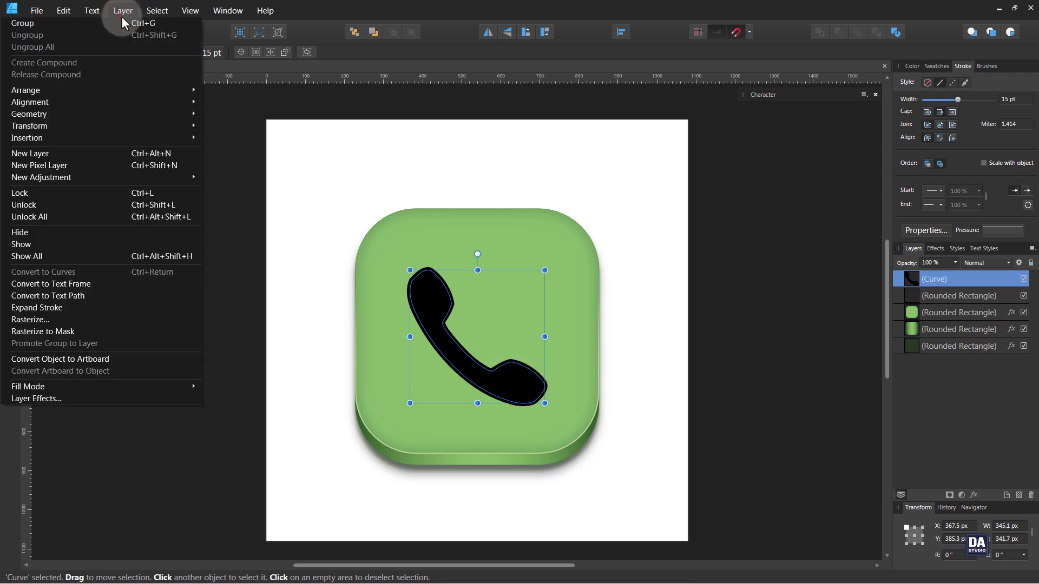
pyautogui.click(99, 307)
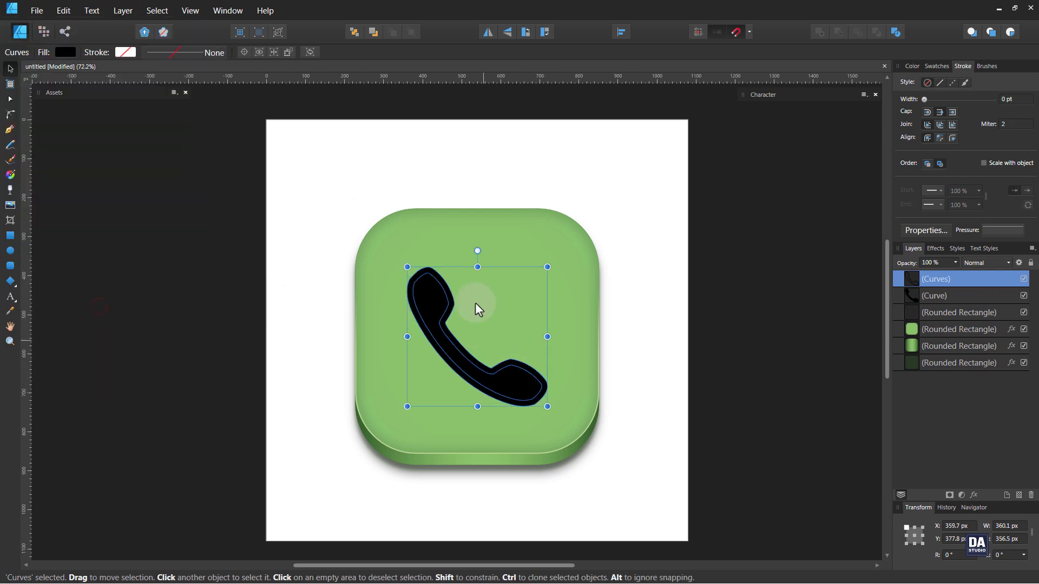
pyautogui.keyDown('shift'); pyautogui.click(962, 297); pyautogui.keyUp('shift')
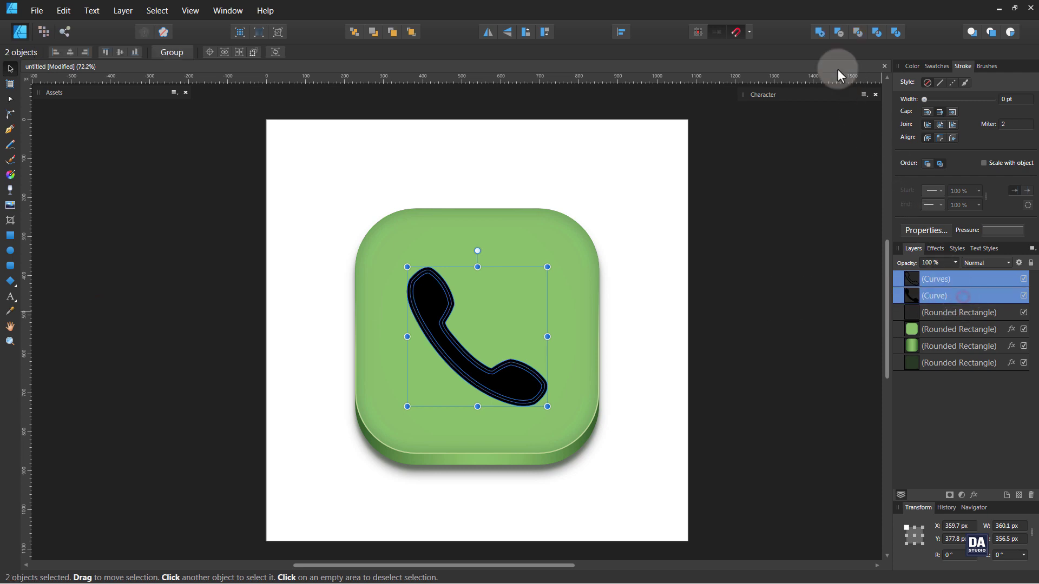
pyautogui.click(819, 34)
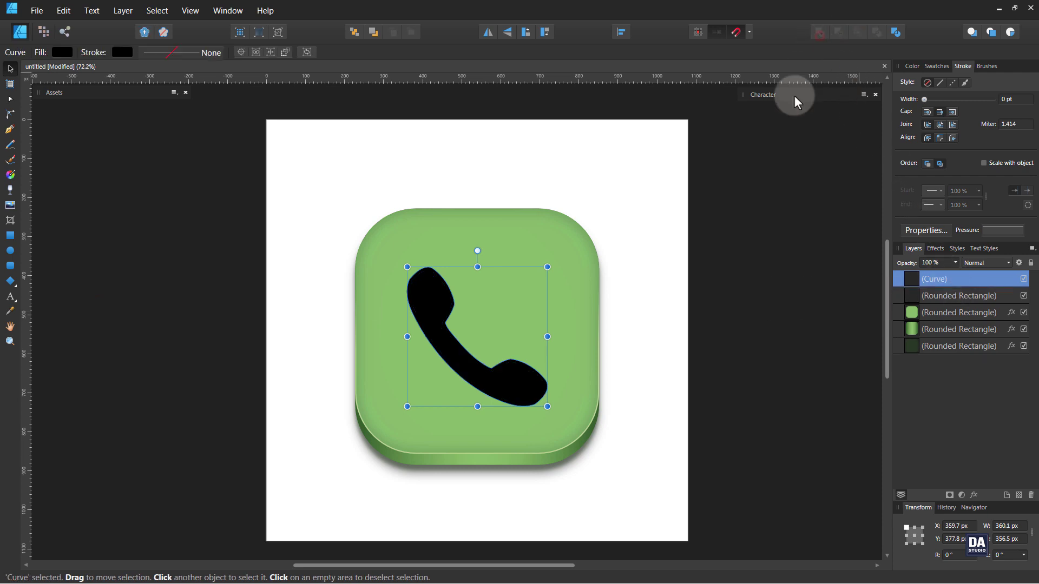
pyautogui.click(705, 303)
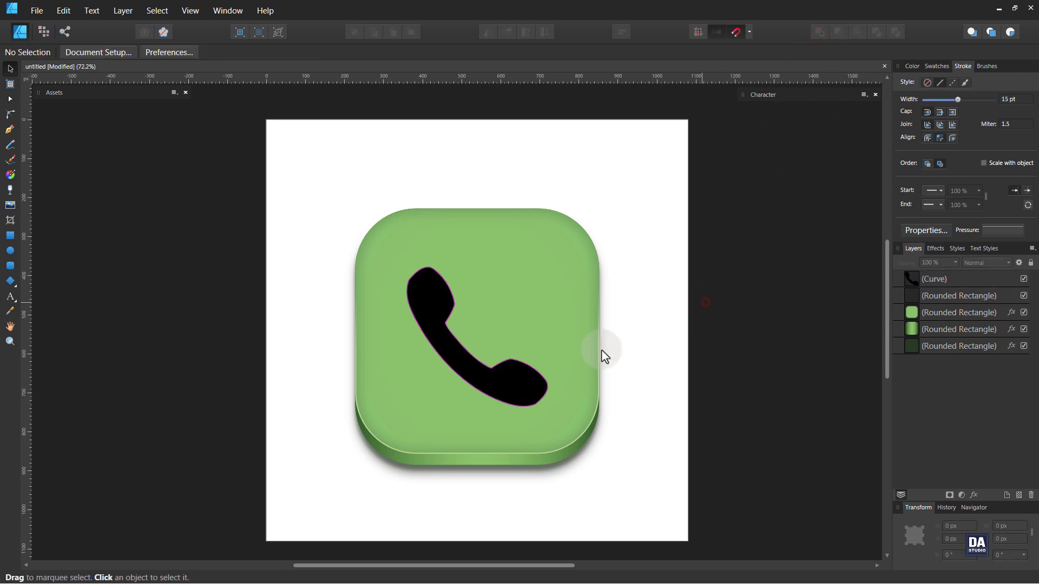
pyautogui.click(538, 378)
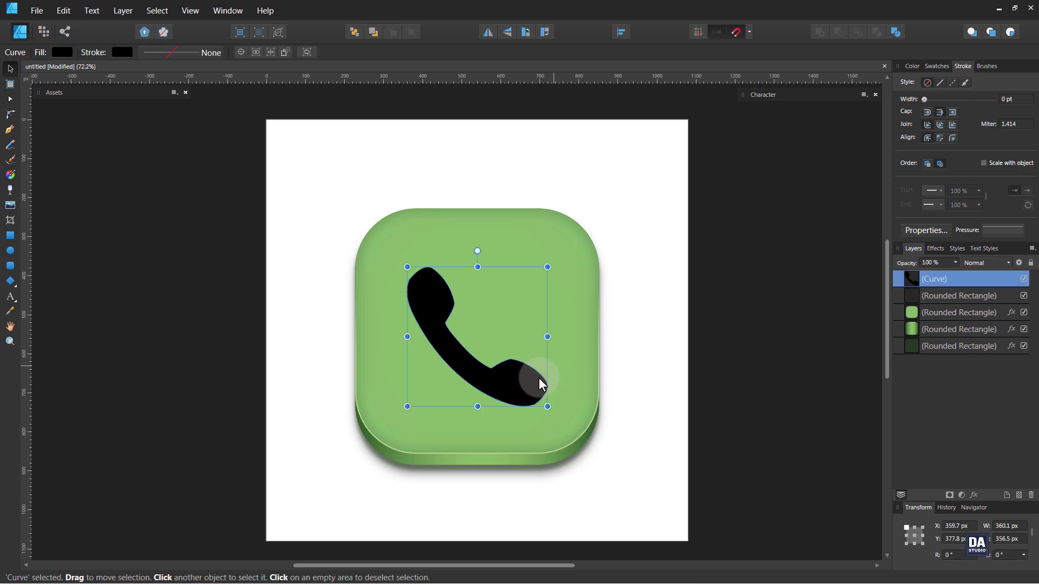
# - Recolor the phone handset's fill to a pale mint green with H 132, S 80, L 94
pyautogui.click(935, 66)
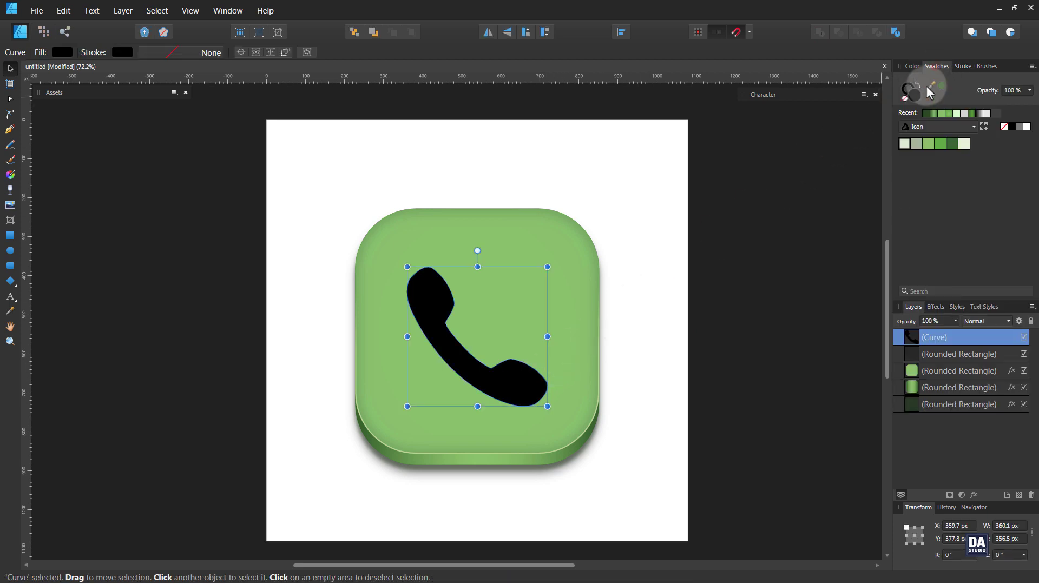
pyautogui.click(912, 67)
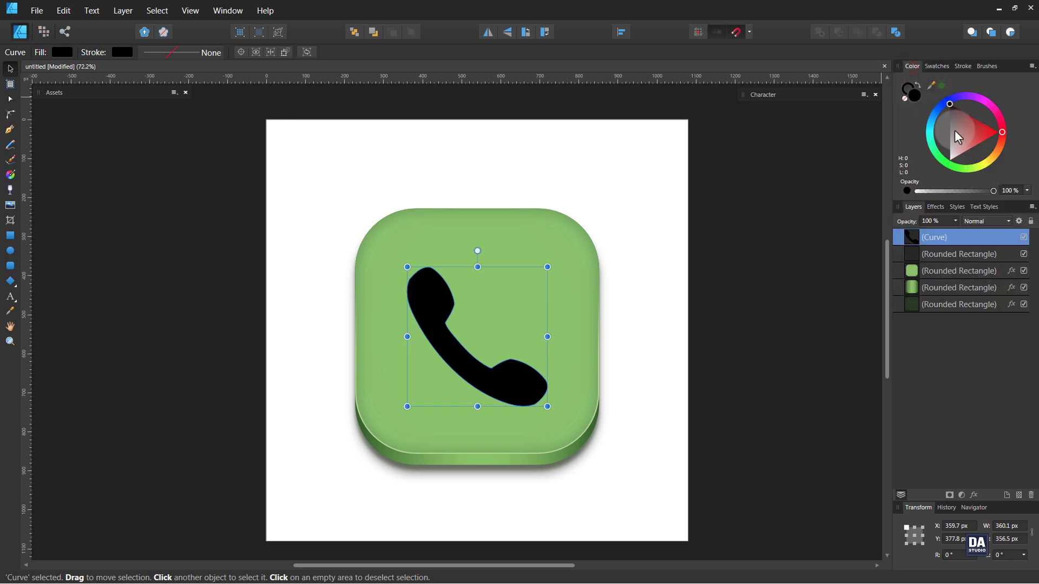
pyautogui.moveTo(955, 131); pyautogui.dragTo(955, 107)
pyautogui.click(672, 319)
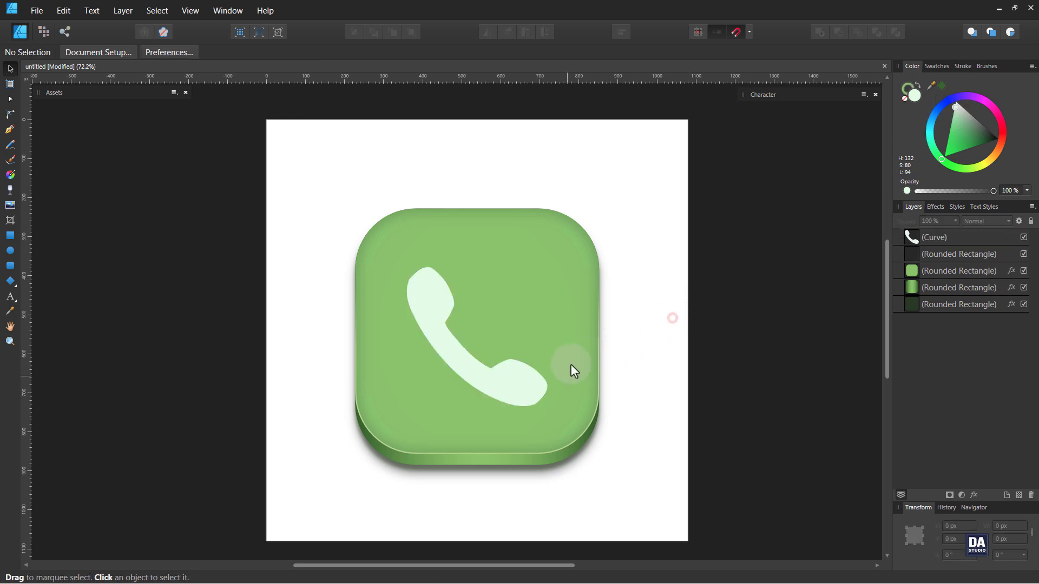
# - Enlarge the phone handset to about 389 × 393 px and re-center it on the green rounded square
pyautogui.click(530, 386)
pyautogui.moveTo(546, 265)
pyautogui.mouseDown()
pyautogui.moveTo(557, 240)
pyautogui.moveTo(559, 254)
pyautogui.mouseUp()
pyautogui.moveTo(493, 369); pyautogui.dragTo(490, 372)
pyautogui.click(663, 398)
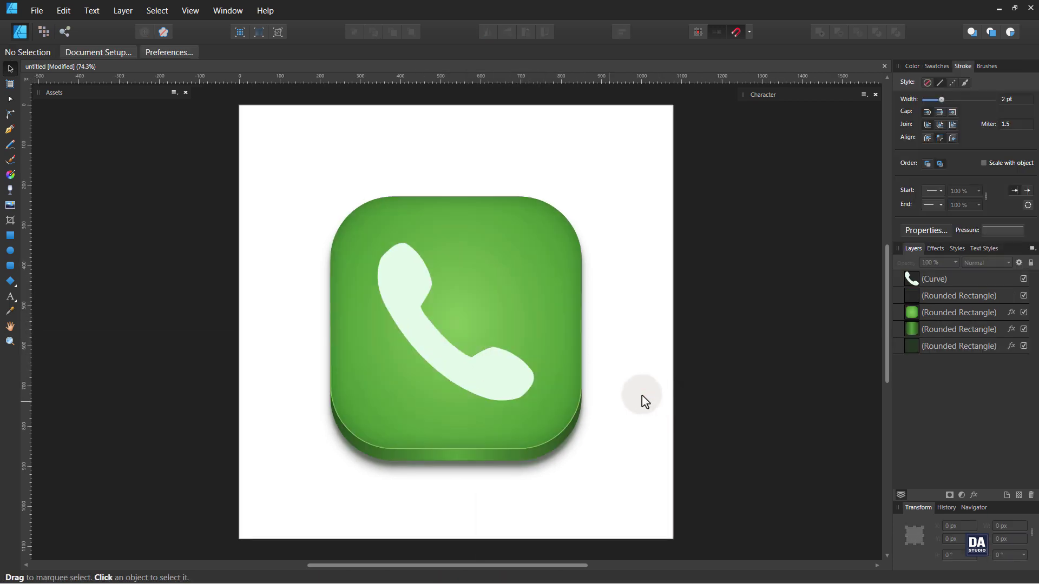
# - Add a Multiply outer shadow to the handset with 47% opacity, 30.3 px radius, 18.1 px offset and a 270° angle
pyautogui.click(501, 392)
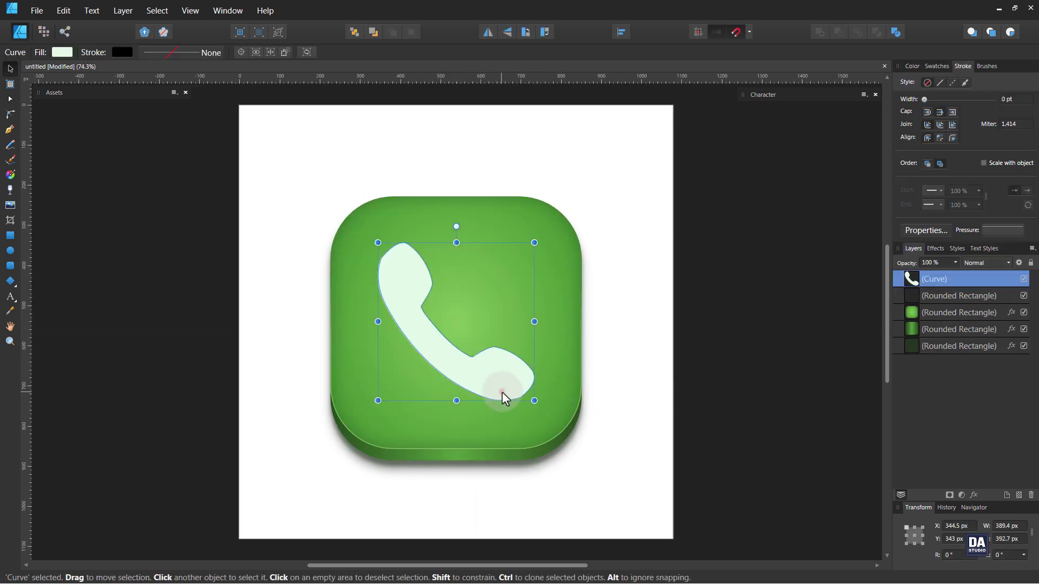
pyautogui.click(973, 495)
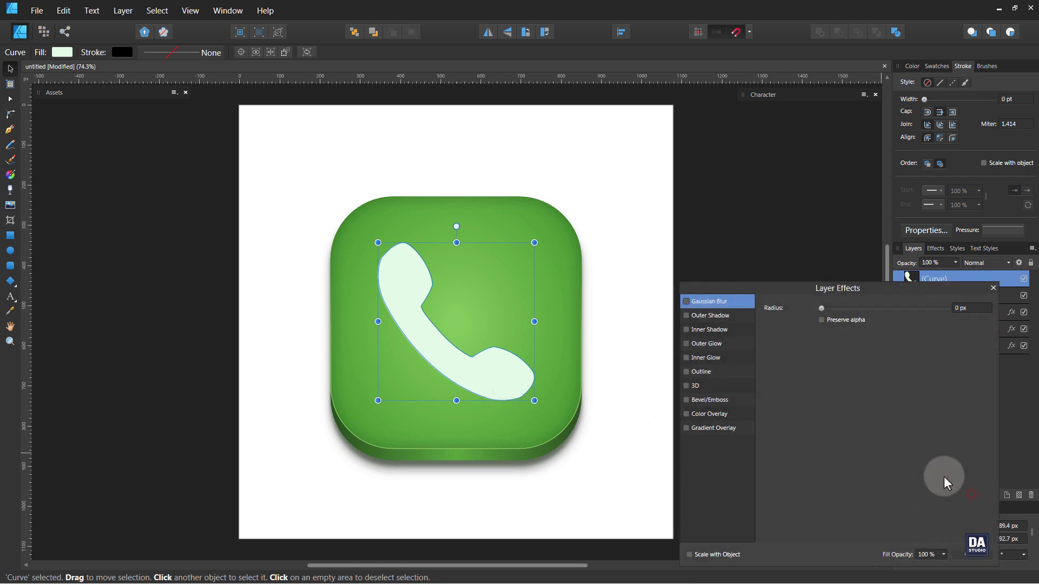
pyautogui.click(707, 317)
pyautogui.moveTo(822, 333); pyautogui.dragTo(867, 333)
pyautogui.moveTo(842, 406); pyautogui.dragTo(839, 413)
pyautogui.moveTo(822, 346); pyautogui.dragTo(870, 322)
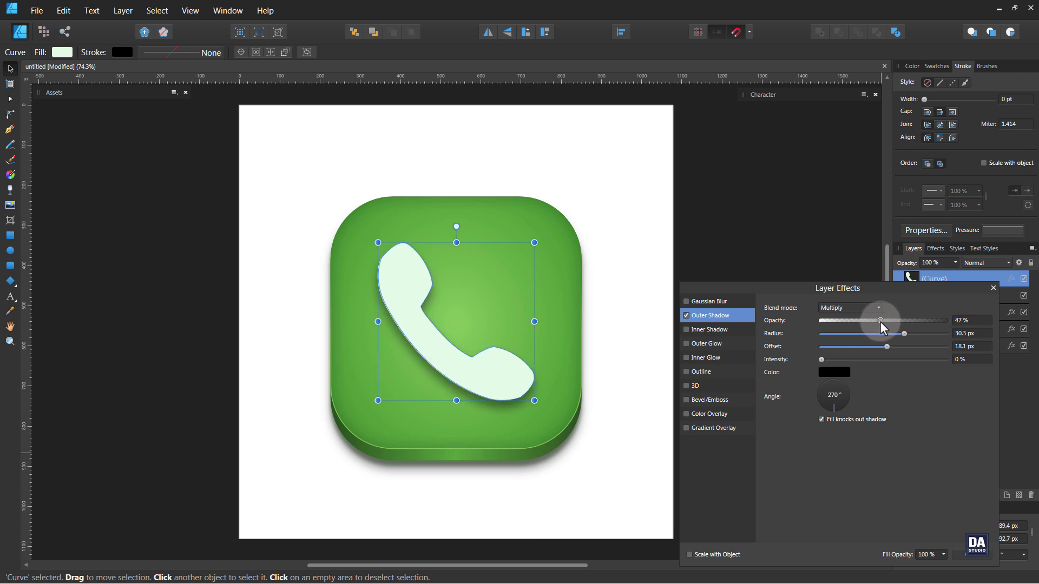
pyautogui.click(966, 554)
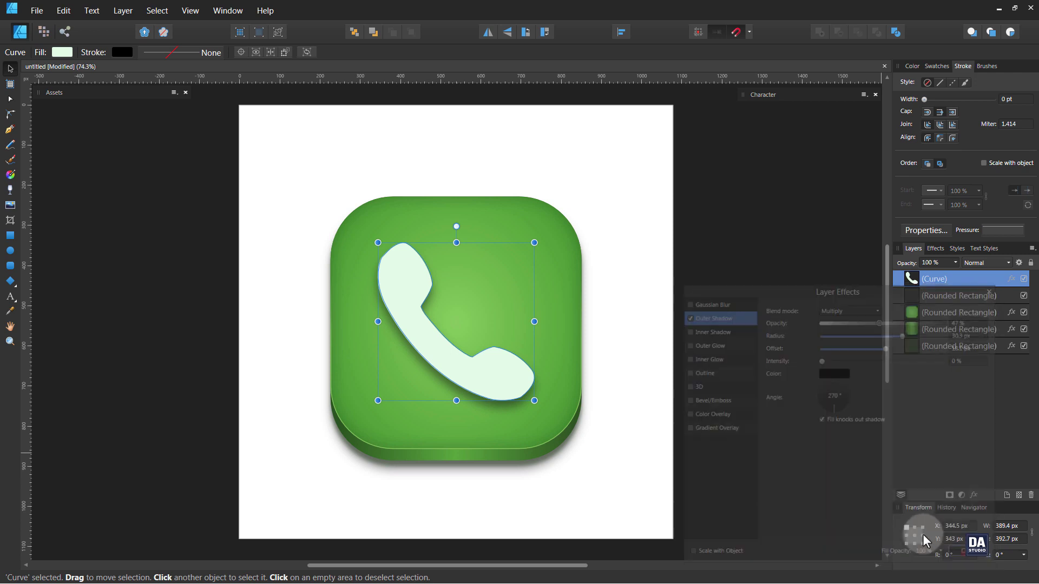
pyautogui.click(816, 488)
# - Add an Inner Bevel/Emboss effect to the handset with a 24 px radius and 7.8 px soften
pyautogui.click(527, 388)
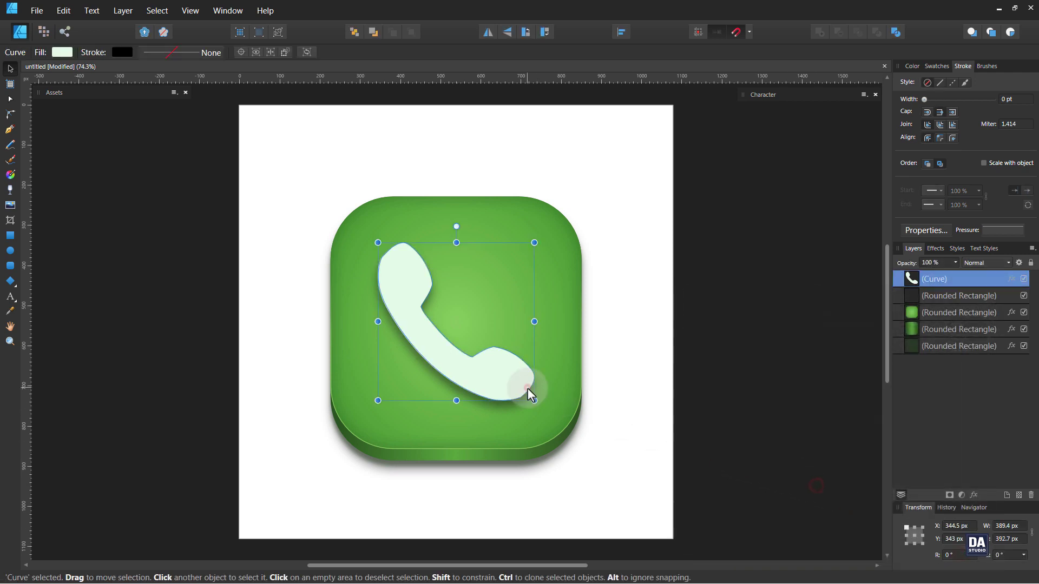
pyautogui.click(975, 494)
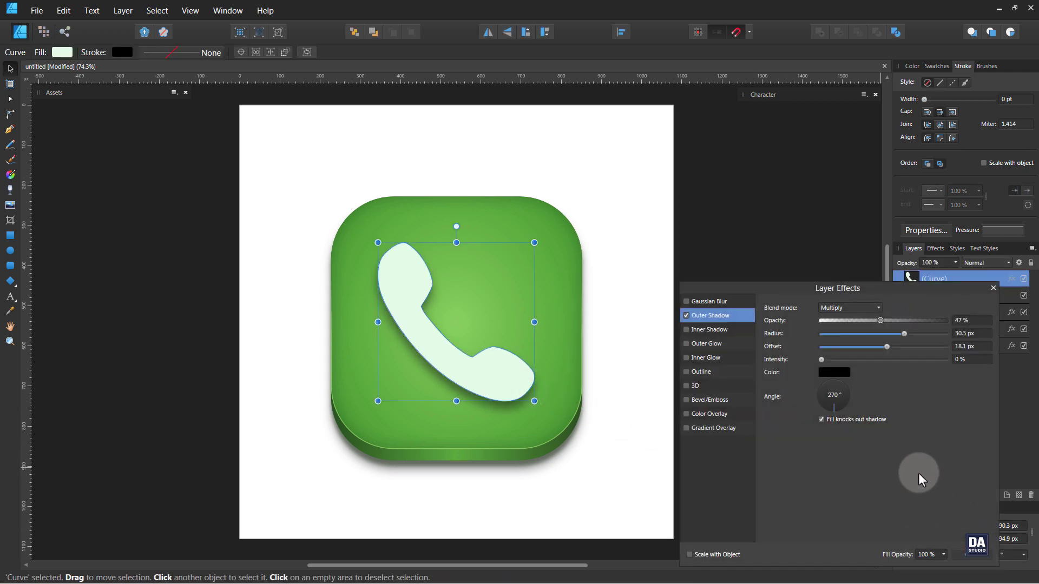
pyautogui.click(730, 402)
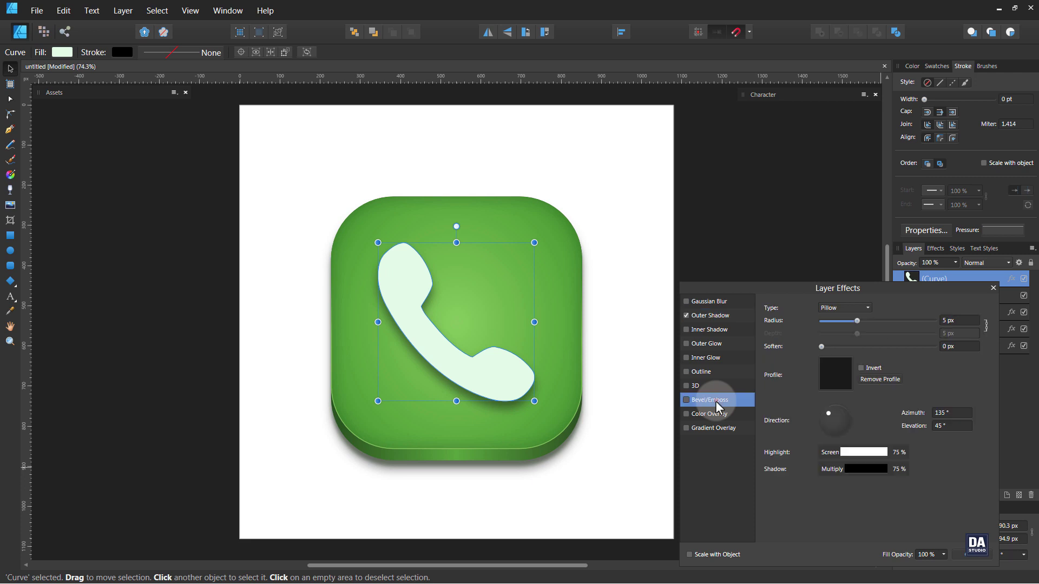
pyautogui.click(852, 309)
pyautogui.click(848, 317)
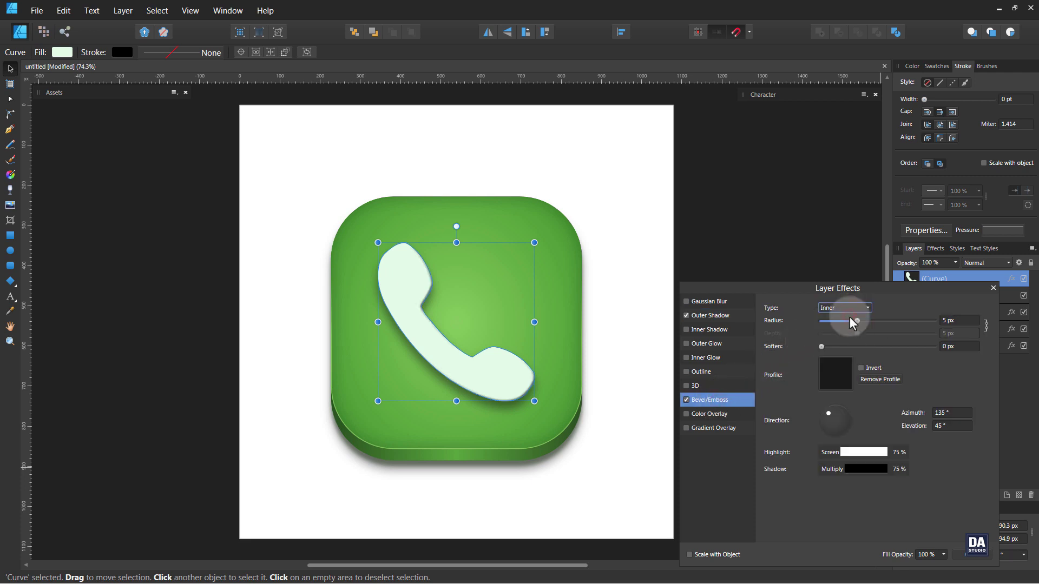
pyautogui.moveTo(858, 320); pyautogui.dragTo(887, 323)
pyautogui.moveTo(821, 346); pyautogui.dragTo(865, 342)
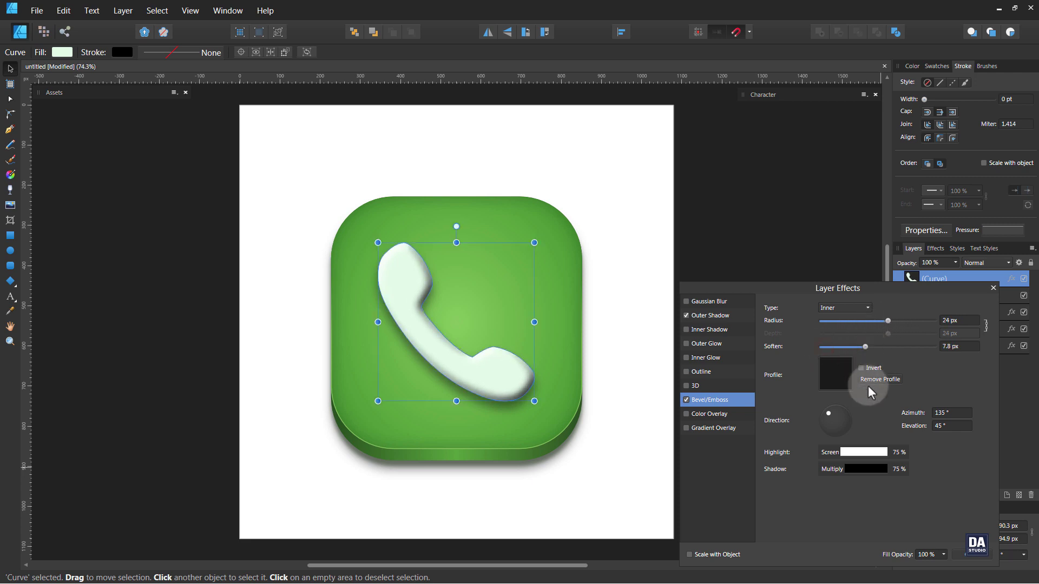
# - Color the handset's bevel shadow dark green (H 120, S 65, L 20) at 100% opacity, with the bevel at 28.7 px radius and 10.7 px soften
pyautogui.click(874, 472)
pyautogui.click(771, 506)
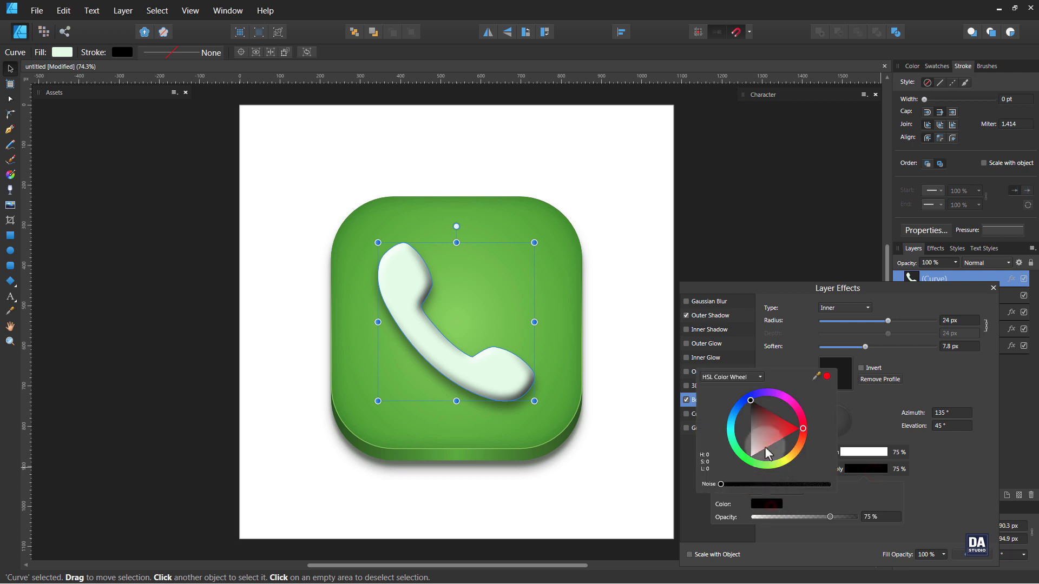
pyautogui.moveTo(762, 418); pyautogui.dragTo(757, 416)
pyautogui.moveTo(758, 463); pyautogui.dragTo(748, 461)
pyautogui.moveTo(783, 425); pyautogui.dragTo(782, 436)
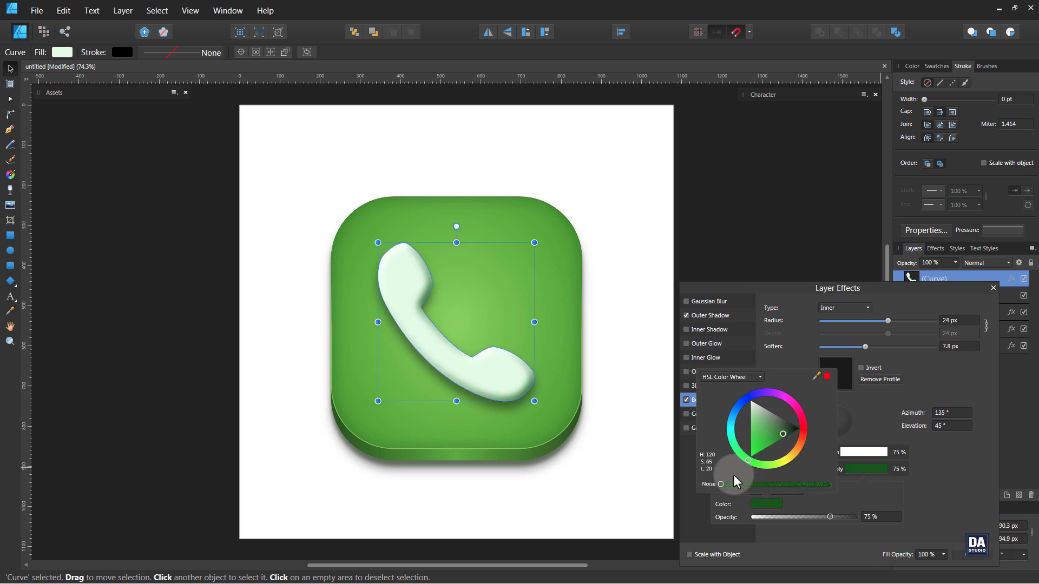
pyautogui.moveTo(726, 482); pyautogui.dragTo(755, 486)
pyautogui.click(894, 492)
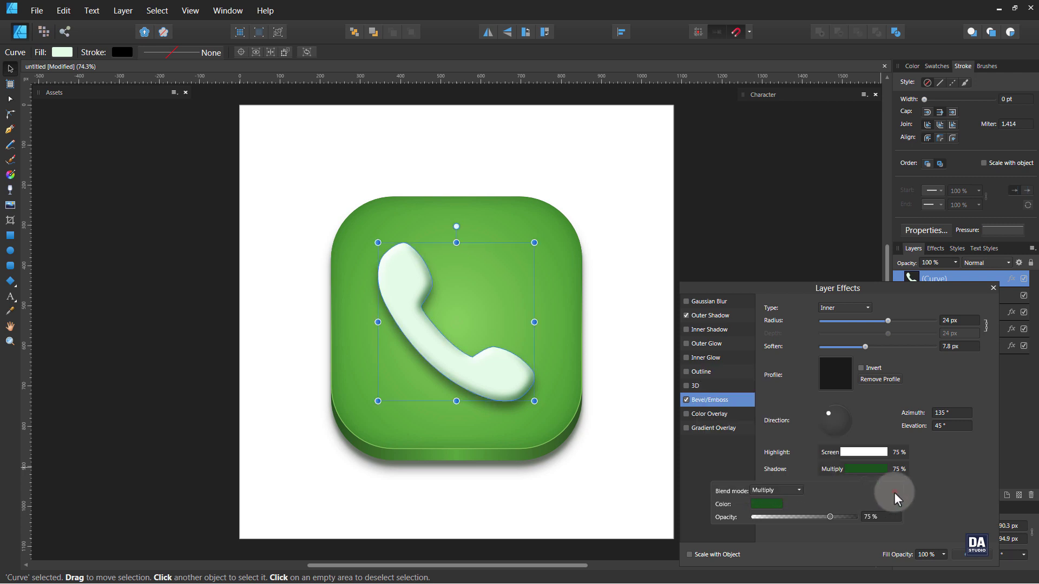
pyautogui.moveTo(839, 519); pyautogui.dragTo(881, 518)
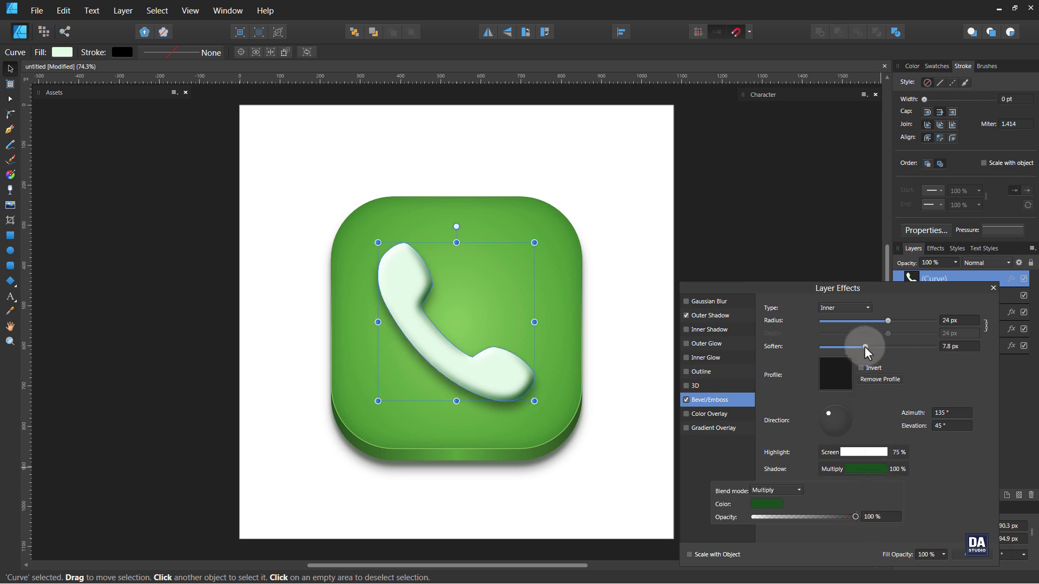
pyautogui.moveTo(865, 347); pyautogui.dragTo(894, 320)
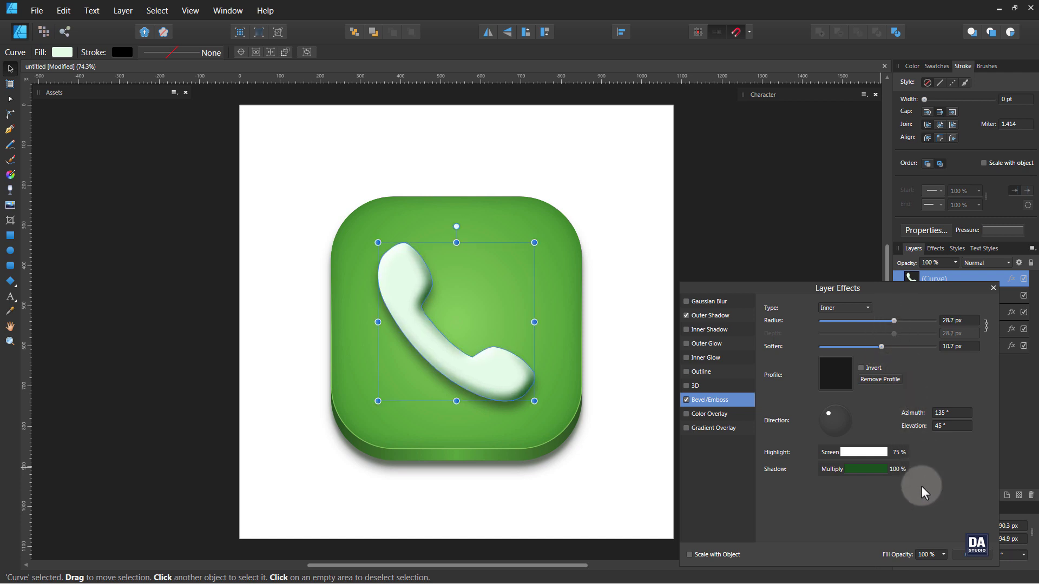
pyautogui.click(965, 555)
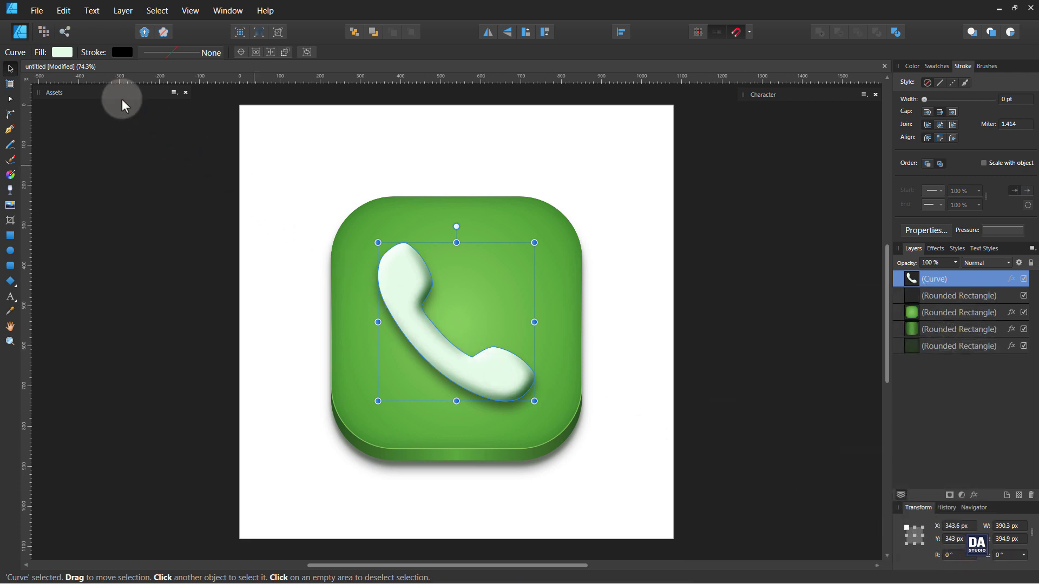
# - Change the handset's fill to a linear gradient from white to pale mint green
pyautogui.click(60, 53)
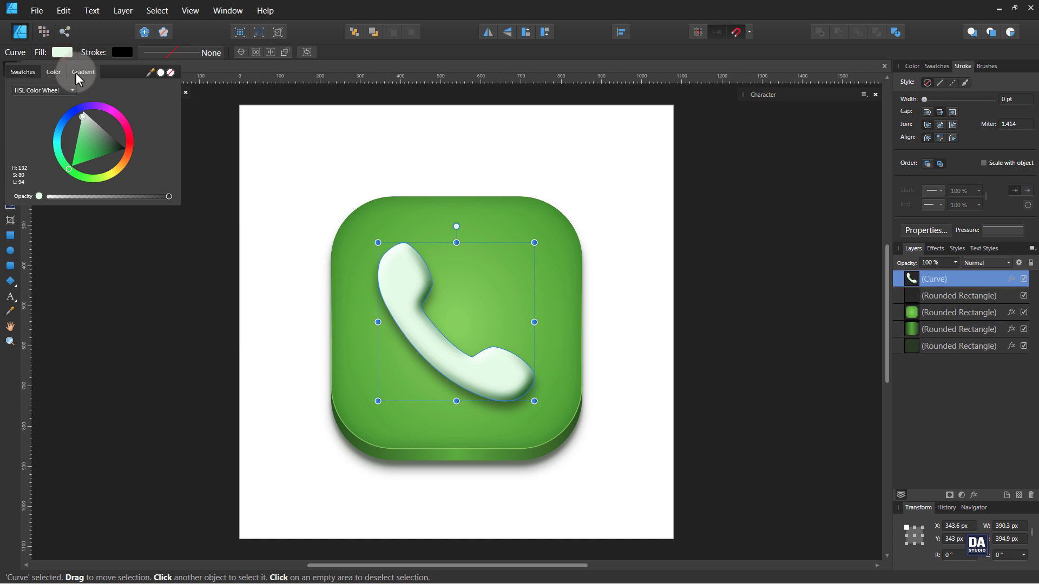
pyautogui.click(75, 72)
pyautogui.click(177, 99)
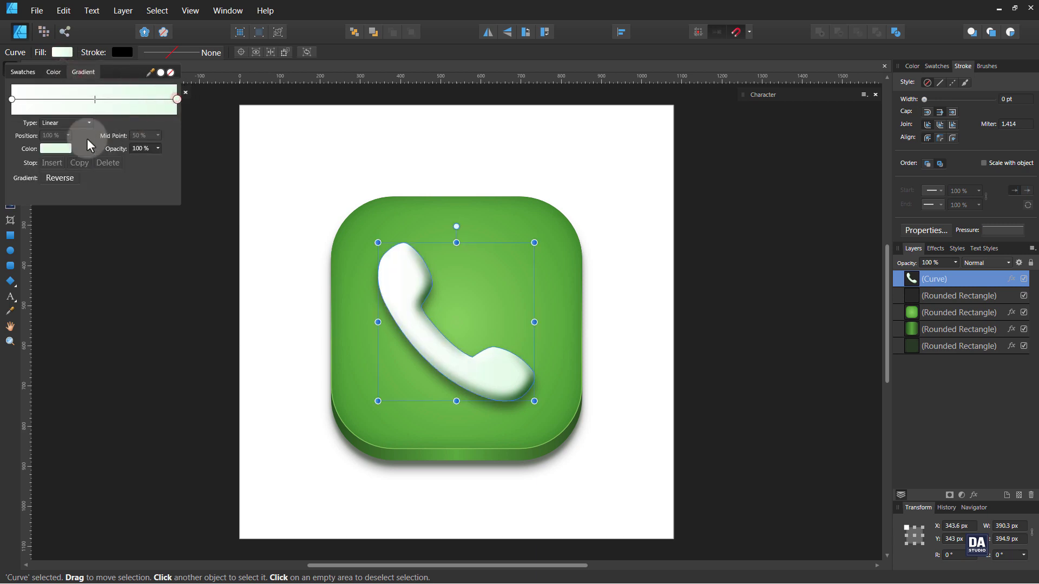
pyautogui.click(60, 150)
pyautogui.click(157, 173)
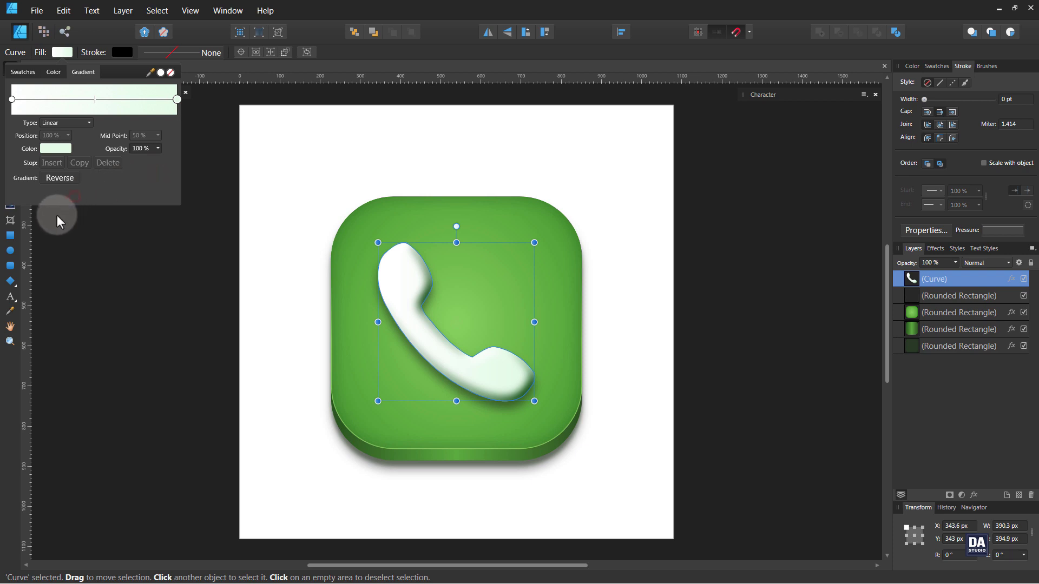
pyautogui.click(29, 242)
# - Redirect the handset's gradient diagonally, running from its lower-right end up to its upper-left earpiece
pyautogui.click(11, 175)
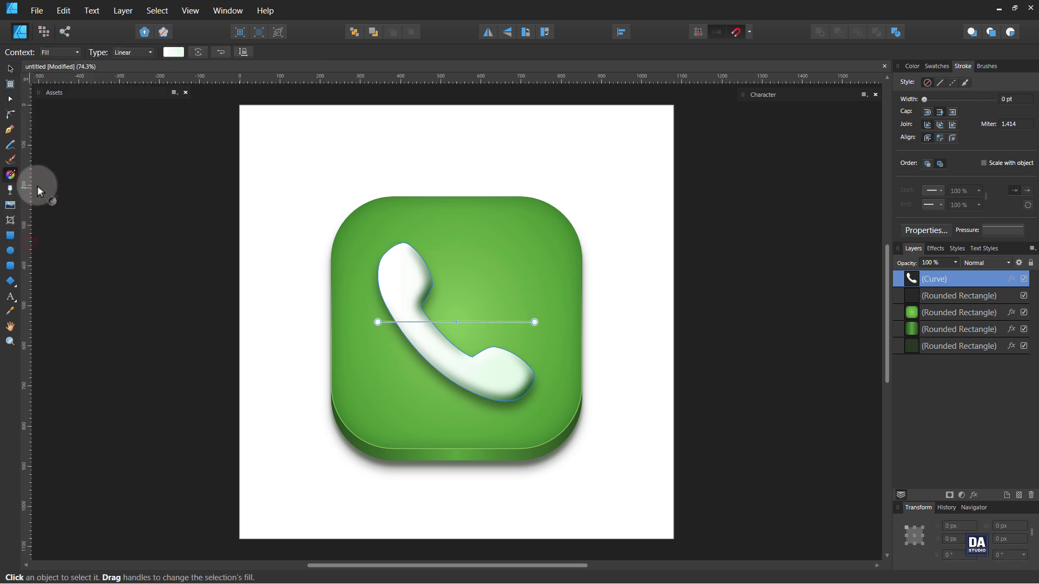
pyautogui.click(436, 348)
pyautogui.moveTo(506, 397)
pyautogui.mouseDown()
pyautogui.moveTo(377, 288)
pyautogui.moveTo(506, 395)
pyautogui.moveTo(376, 275)
pyautogui.moveTo(391, 265)
pyautogui.mouseUp()
# - Recolor the gradient's white stop to pale yellow-green with H 70, S 78, L 82
pyautogui.click(173, 52)
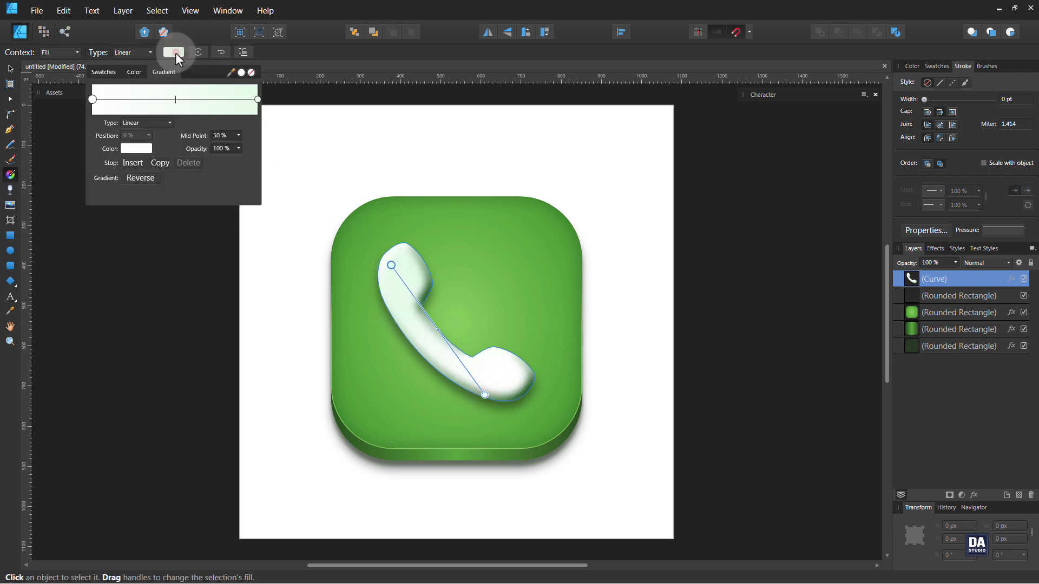
pyautogui.click(136, 148)
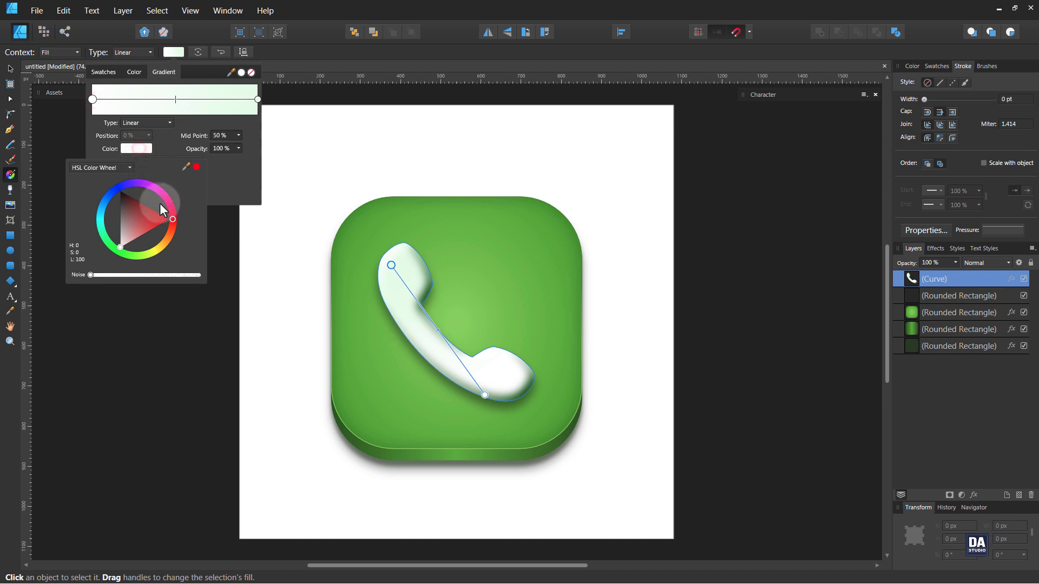
pyautogui.moveTo(174, 237)
pyautogui.mouseDown()
pyautogui.moveTo(160, 252)
pyautogui.moveTo(120, 223)
pyautogui.moveTo(148, 255)
pyautogui.mouseUp()
pyautogui.moveTo(118, 221); pyautogui.dragTo(118, 223)
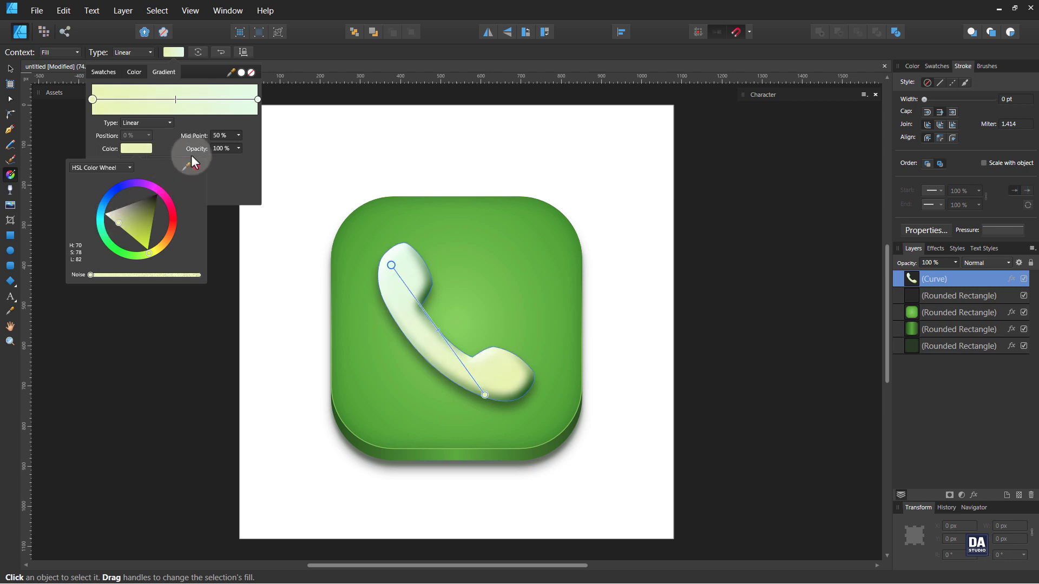
pyautogui.click(303, 51)
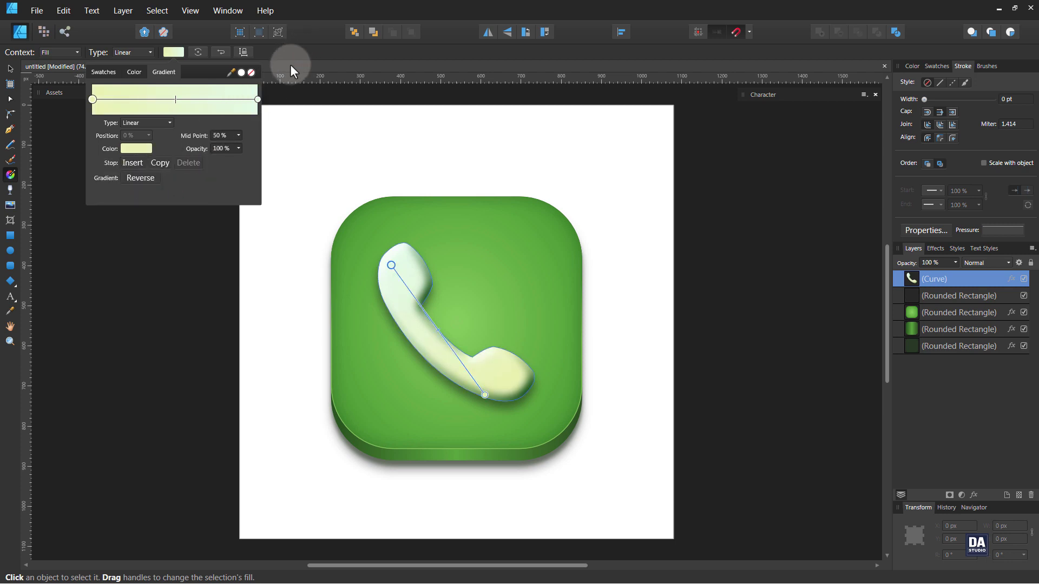
# - Set the gradient's end stop to a stronger mint green with H 132, S 100, L 88, and deselect the handset
pyautogui.click(258, 99)
pyautogui.click(132, 151)
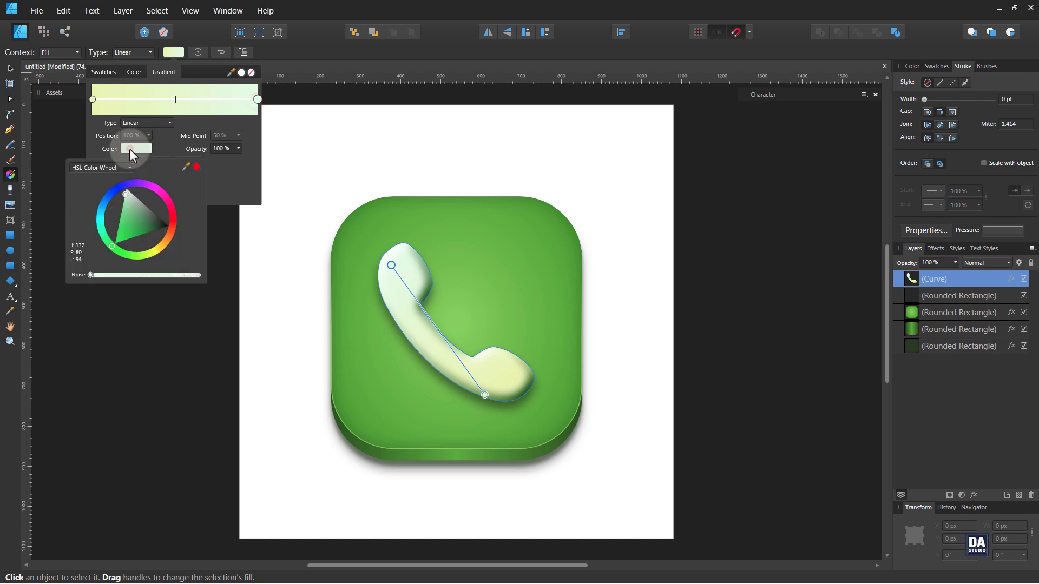
pyautogui.moveTo(124, 194); pyautogui.dragTo(123, 197)
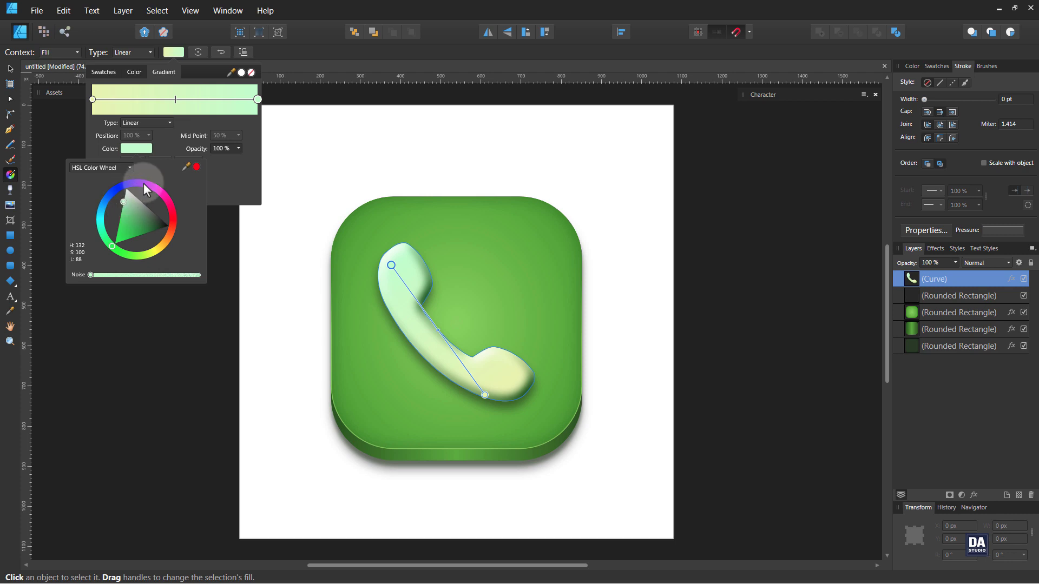
pyautogui.click(316, 36)
pyautogui.click(316, 36)
pyautogui.click(10, 69)
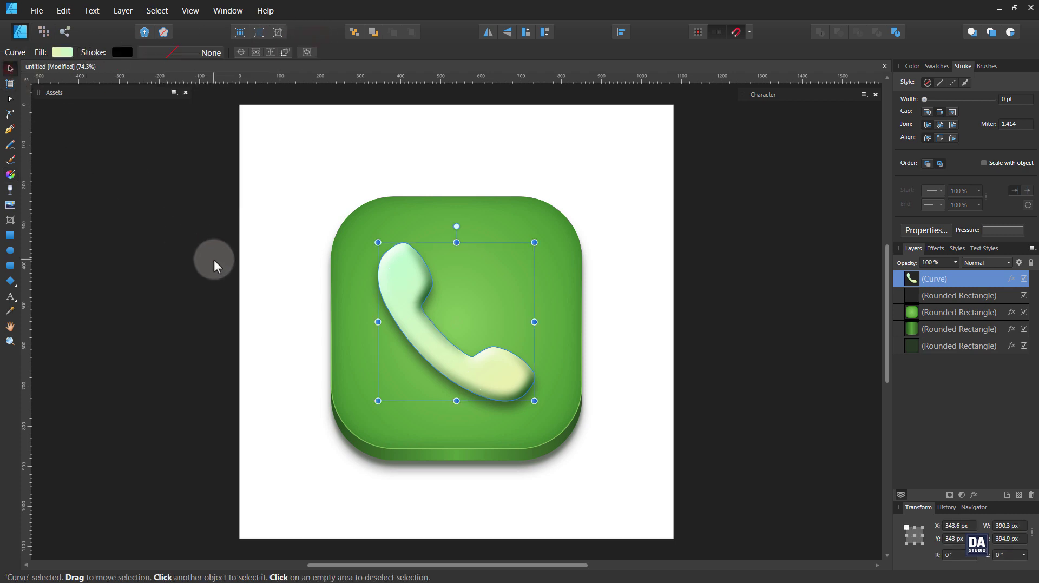
pyautogui.click(216, 262)
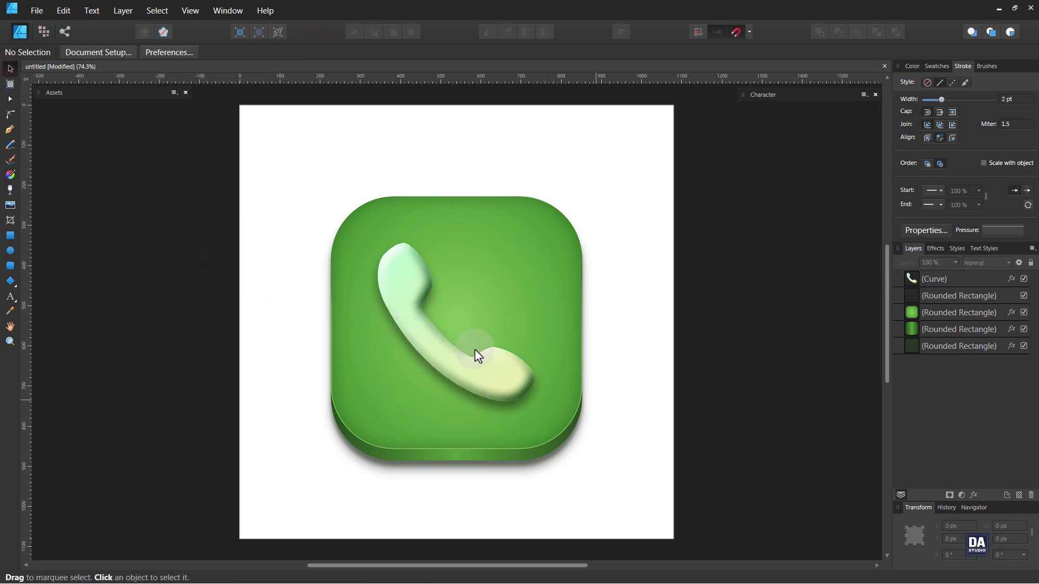
# - Draw a rectangle about 795 × 456 px across the icon's upper half, stacked directly above the top green rounded rectangle
pyautogui.moveTo(548, 375); pyautogui.dragTo(488, 338)
pyautogui.hotkey('ctrl', 'z')
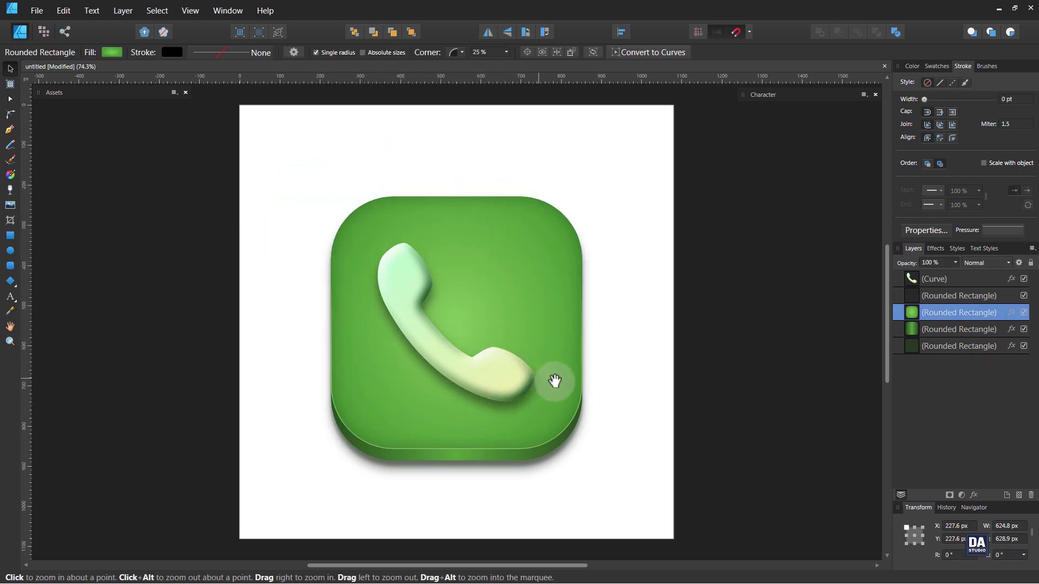
pyautogui.moveTo(564, 389); pyautogui.dragTo(538, 382)
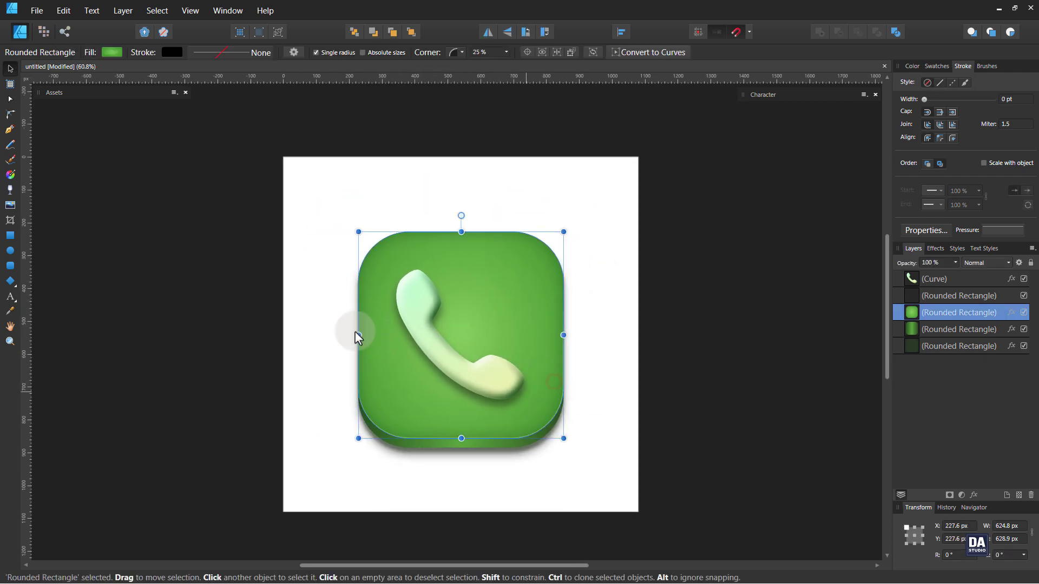
pyautogui.click(9, 235)
pyautogui.moveTo(326, 206); pyautogui.dragTo(588, 356)
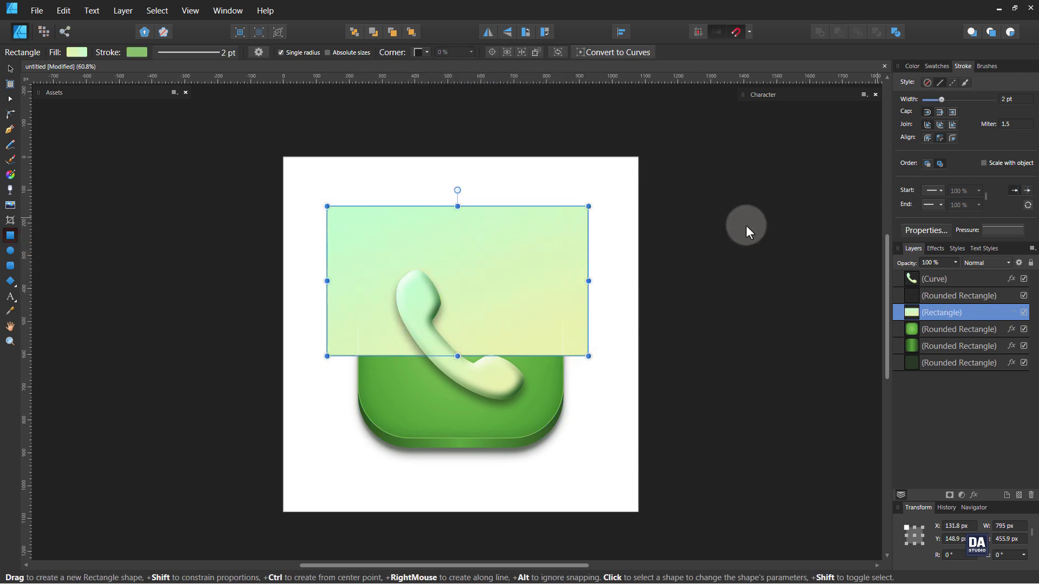
# - Fill the new rectangle with the white-to-transparent gradient from the Gradients palette and run it vertically, fading downward
pyautogui.click(937, 67)
pyautogui.click(939, 128)
pyautogui.scroll(2, 930, 142)
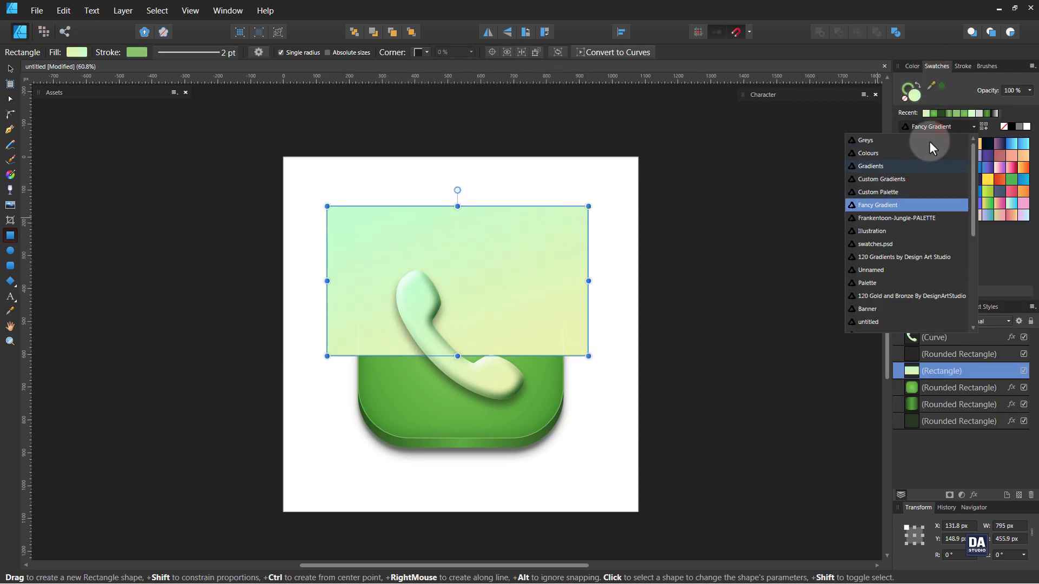
pyautogui.click(930, 141)
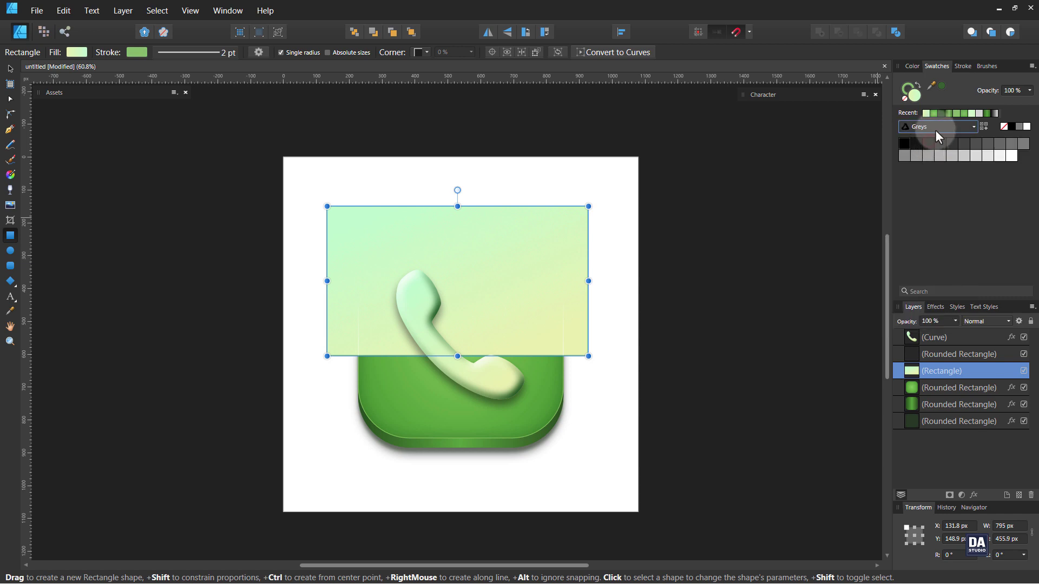
pyautogui.click(942, 130)
pyautogui.click(908, 166)
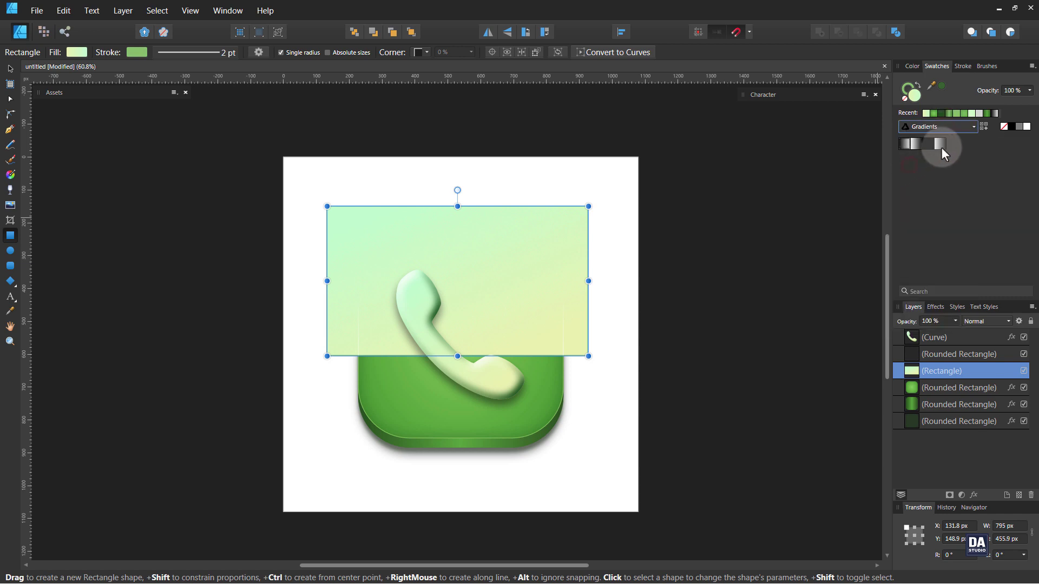
pyautogui.click(941, 146)
pyautogui.click(10, 174)
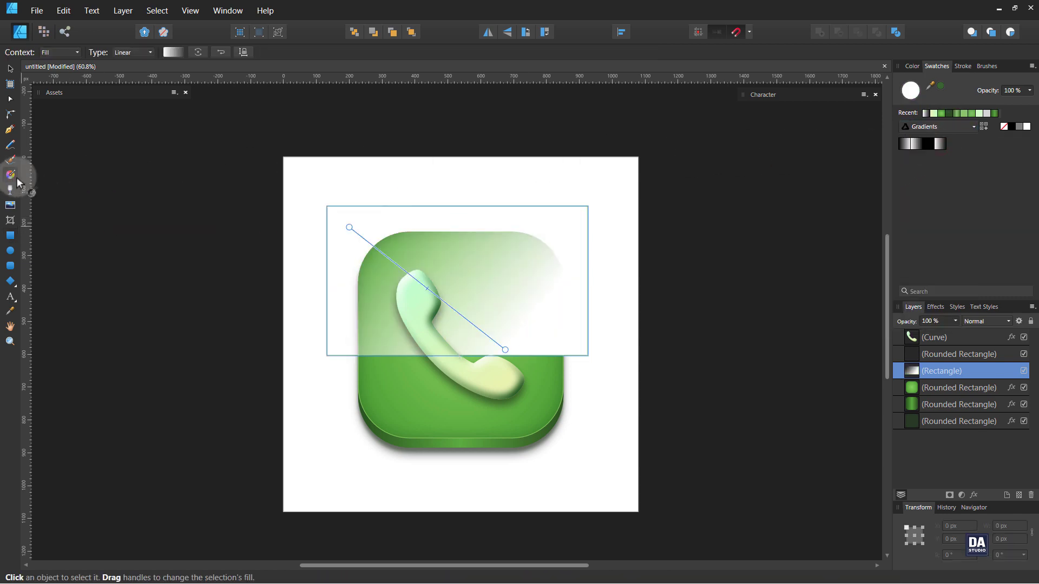
pyautogui.moveTo(453, 180); pyautogui.dragTo(452, 345)
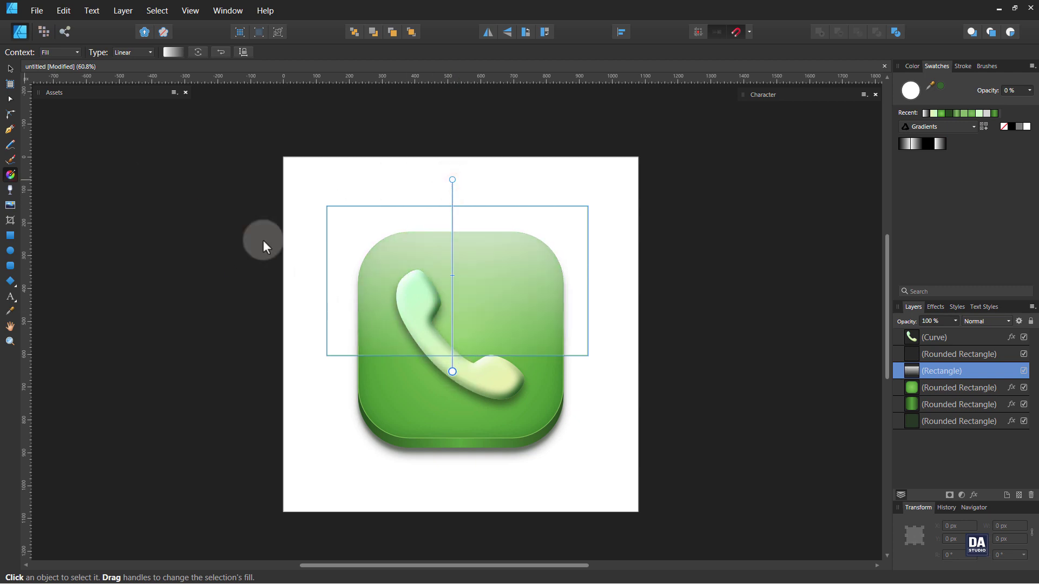
# - Clip the gradient rectangle inside the top green rounded rectangle and give it a 25 px Gaussian Blur
pyautogui.click(11, 69)
pyautogui.moveTo(938, 374); pyautogui.dragTo(938, 390)
pyautogui.click(976, 496)
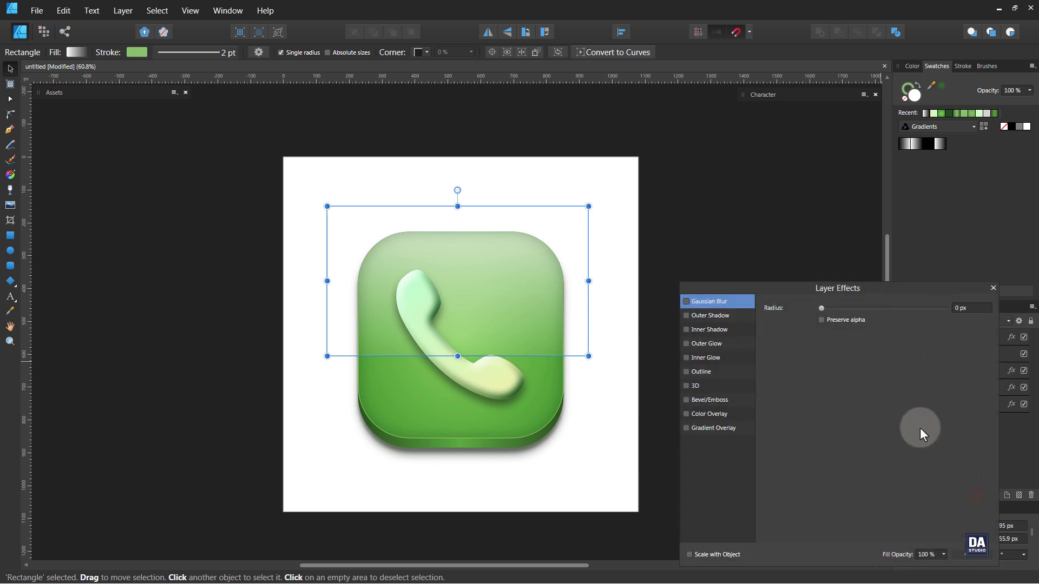
pyautogui.moveTo(825, 310); pyautogui.dragTo(896, 307)
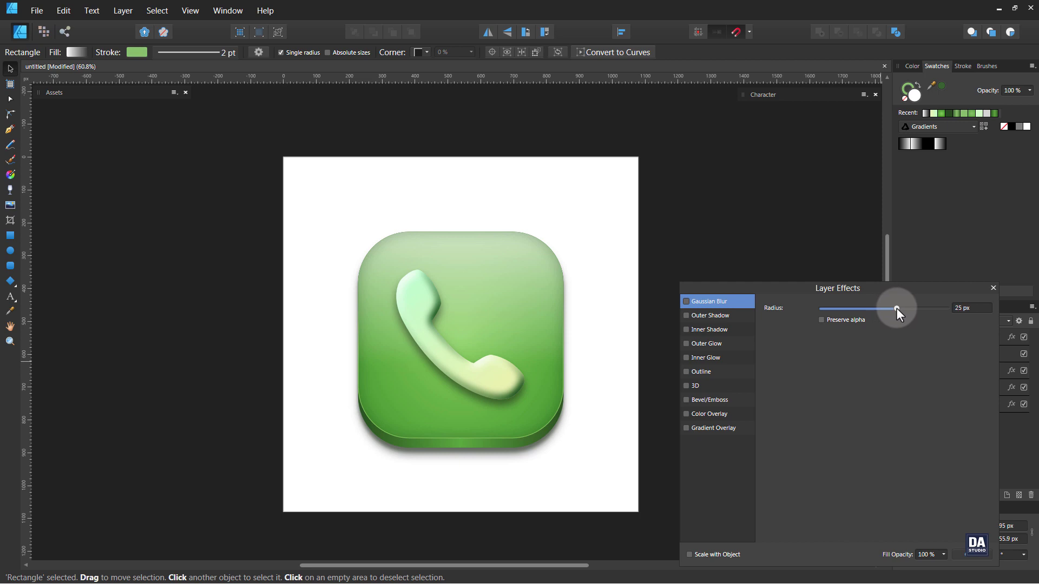
pyautogui.click(970, 554)
# - Set the clipped rectangle's opacity to 56% and its blend mode to Overlay, and deselect it
pyautogui.click(955, 323)
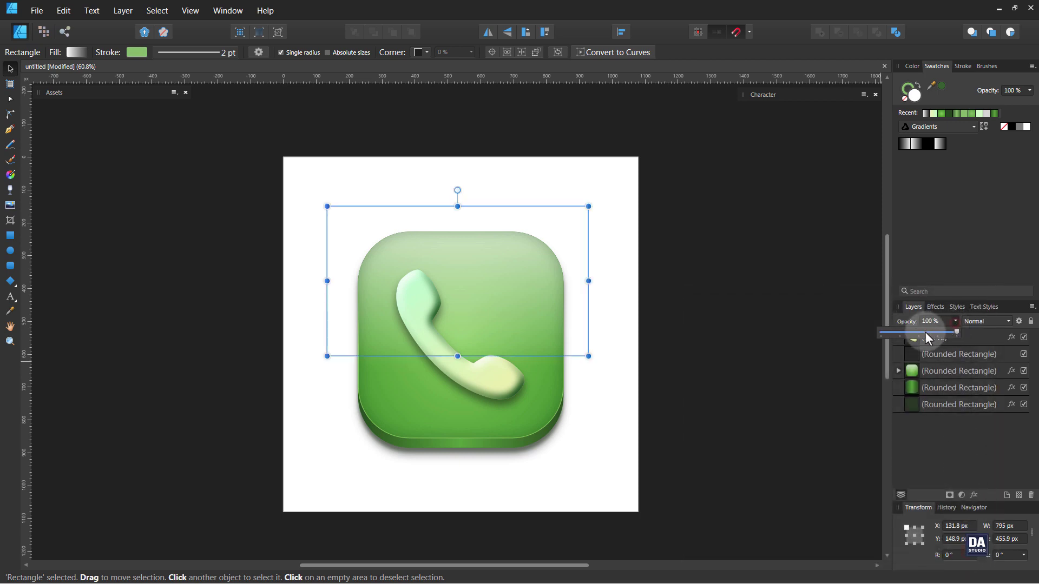
pyautogui.click(919, 332)
pyautogui.moveTo(921, 333); pyautogui.dragTo(923, 332)
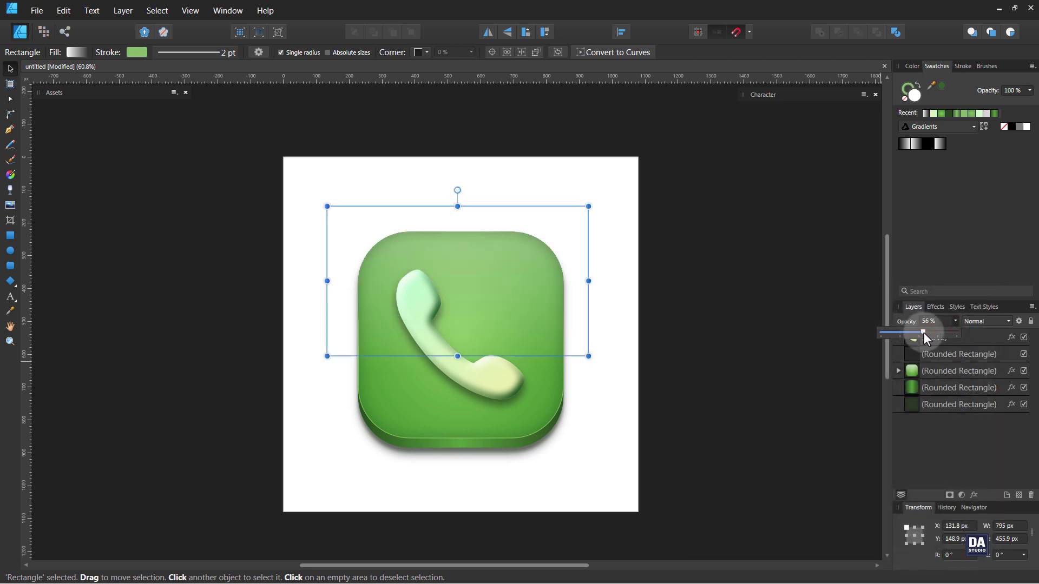
pyautogui.click(984, 323)
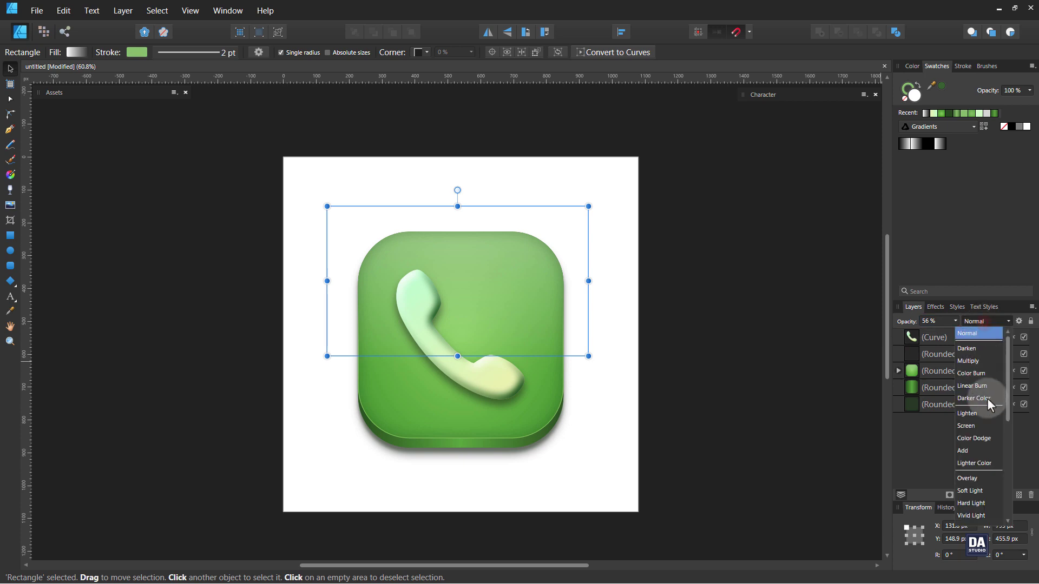
pyautogui.click(994, 479)
pyautogui.click(710, 369)
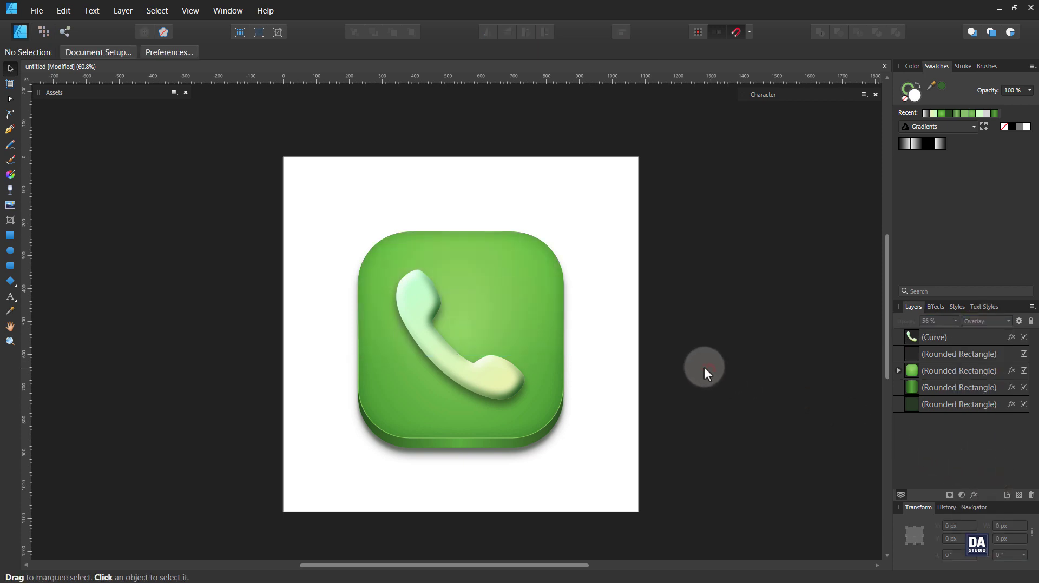
# - Compare the icon's face with the clipped overlay rectangle hidden and shown
pyautogui.press('z')
pyautogui.moveTo(536, 302); pyautogui.dragTo(587, 297)
pyautogui.moveTo(549, 313); pyautogui.dragTo(567, 317)
pyautogui.click(899, 371)
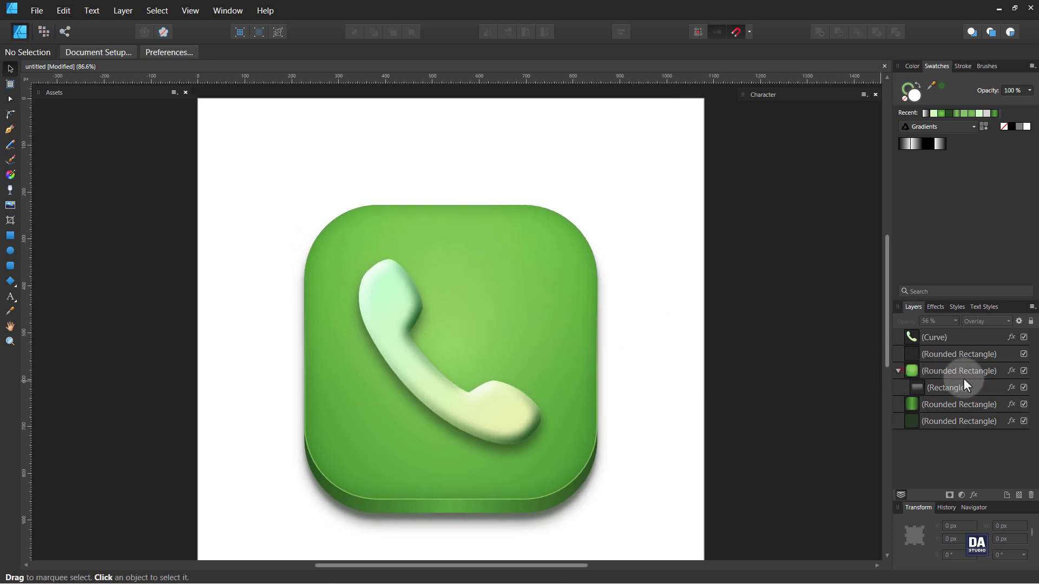
pyautogui.click(1024, 387)
pyautogui.click(1025, 387)
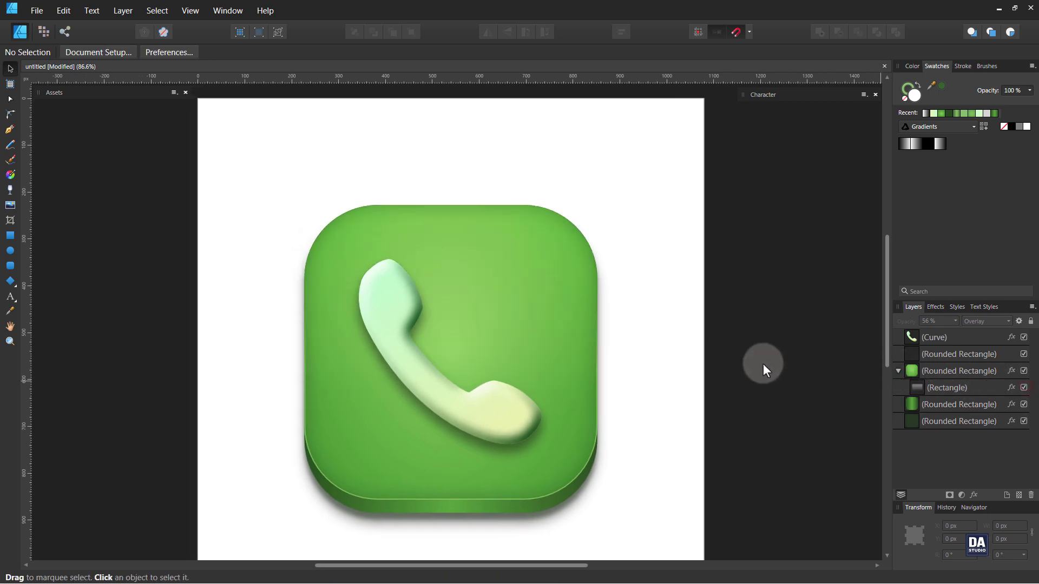
# - Strengthen the top green rounded rectangle's inner shadow to 51% opacity and 84.8 px radius, and deselect it
pyautogui.moveTo(503, 330); pyautogui.dragTo(340, 265)
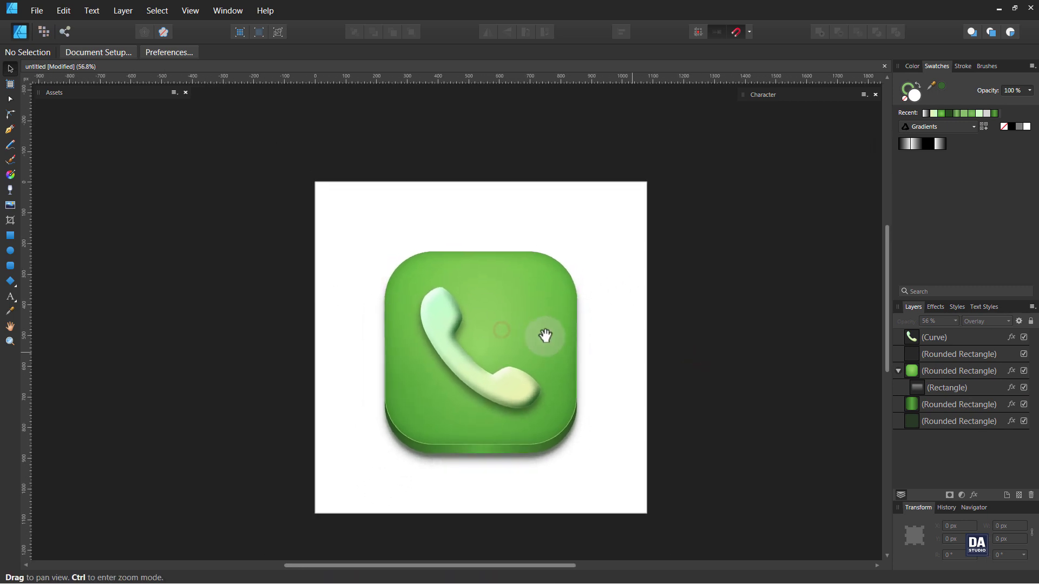
pyautogui.moveTo(545, 336); pyautogui.dragTo(515, 335)
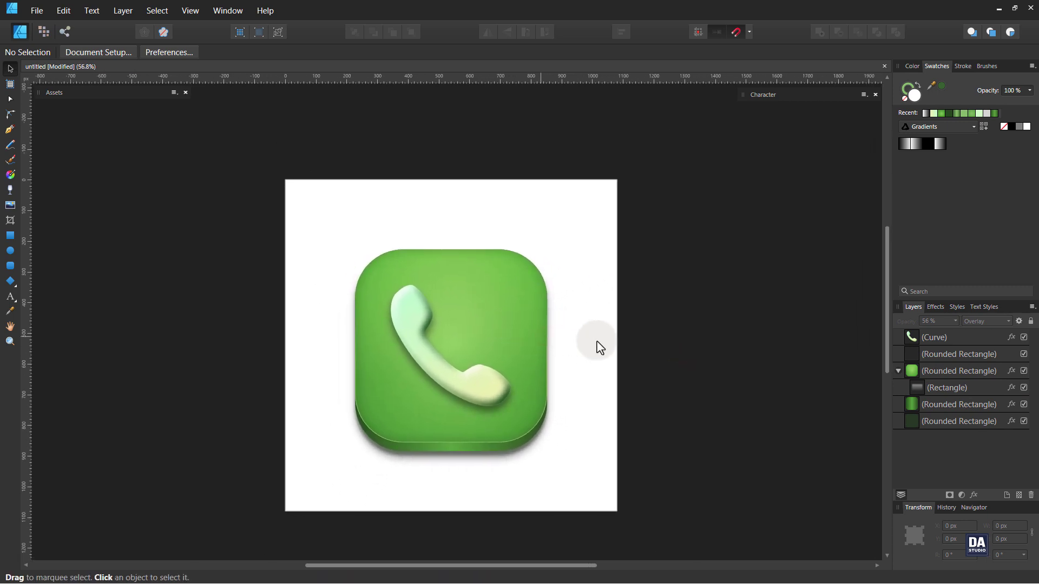
pyautogui.click(938, 377)
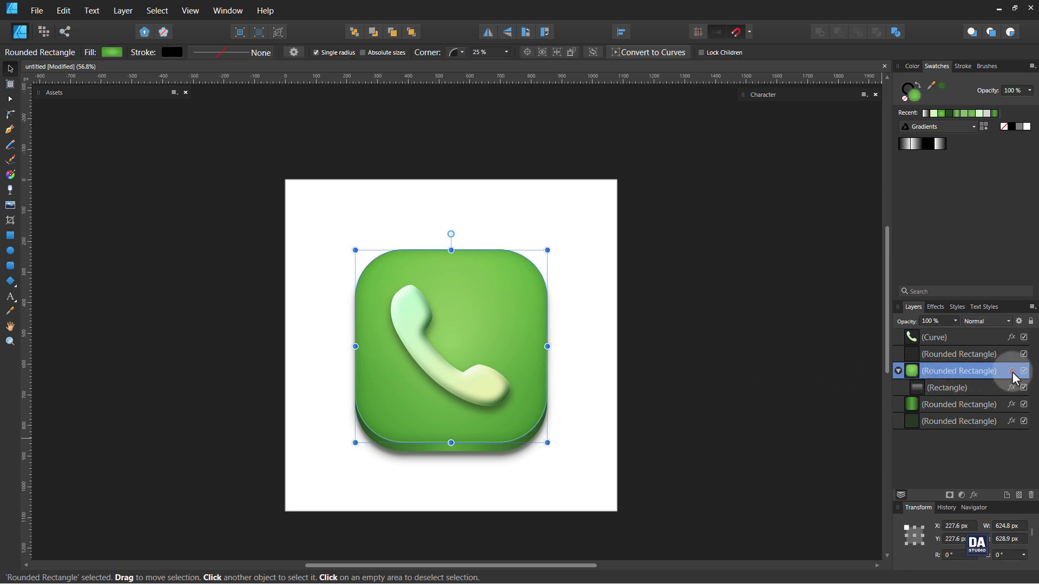
pyautogui.click(1011, 371)
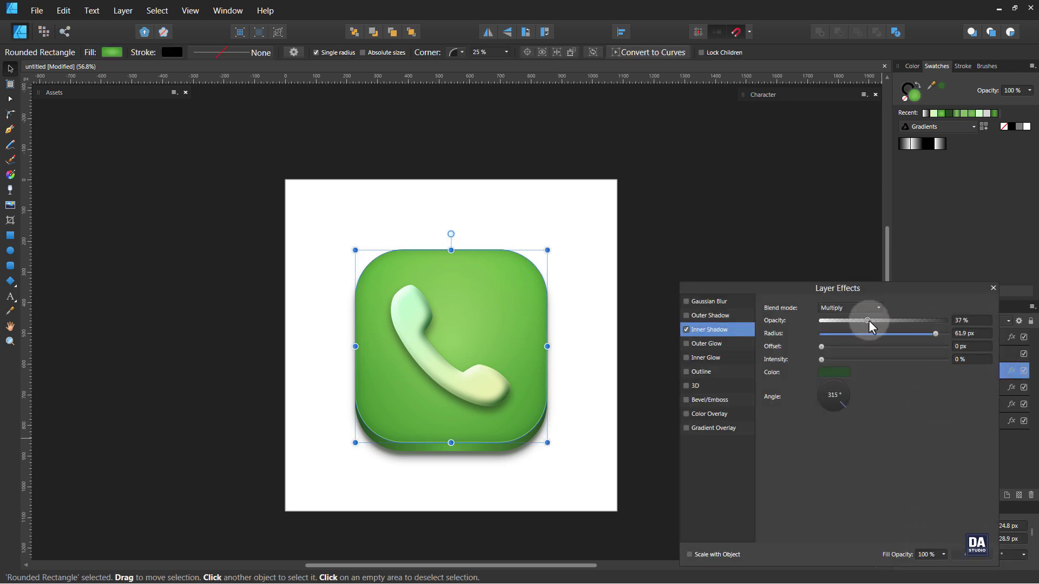
pyautogui.moveTo(869, 320)
pyautogui.mouseDown()
pyautogui.moveTo(953, 336)
pyautogui.moveTo(884, 318)
pyautogui.mouseUp()
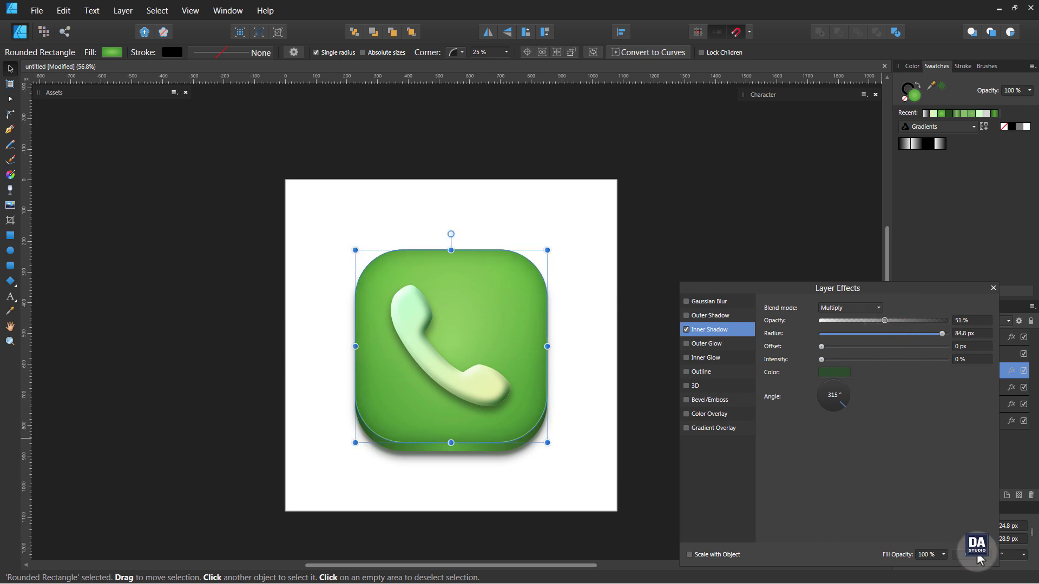
pyautogui.click(978, 556)
pyautogui.click(751, 449)
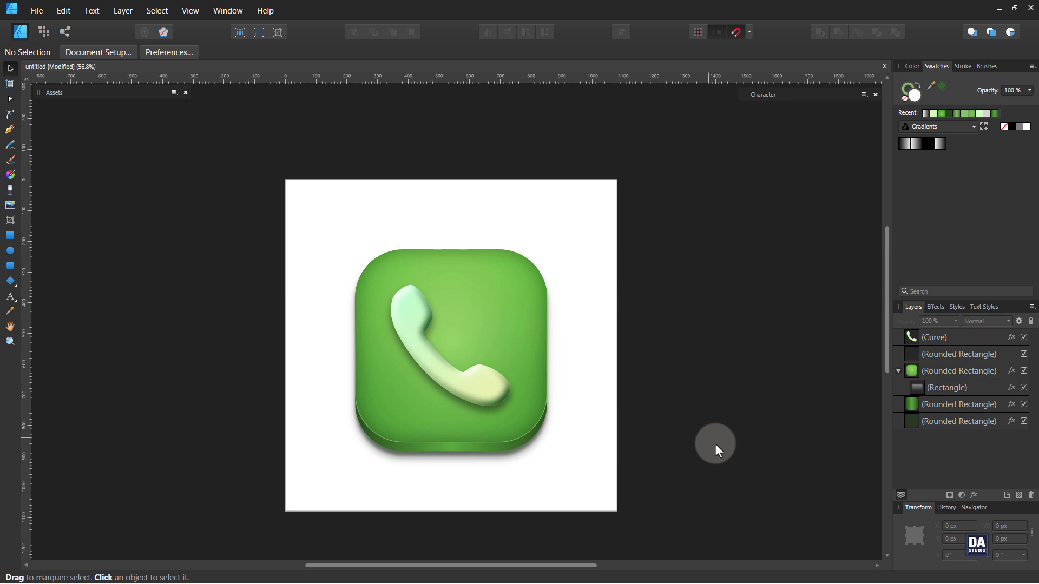
# - Draw a 1080 × 1080 px rectangle covering the whole page and fill it with the grey-green swatch from the Icon palette
pyautogui.click(10, 235)
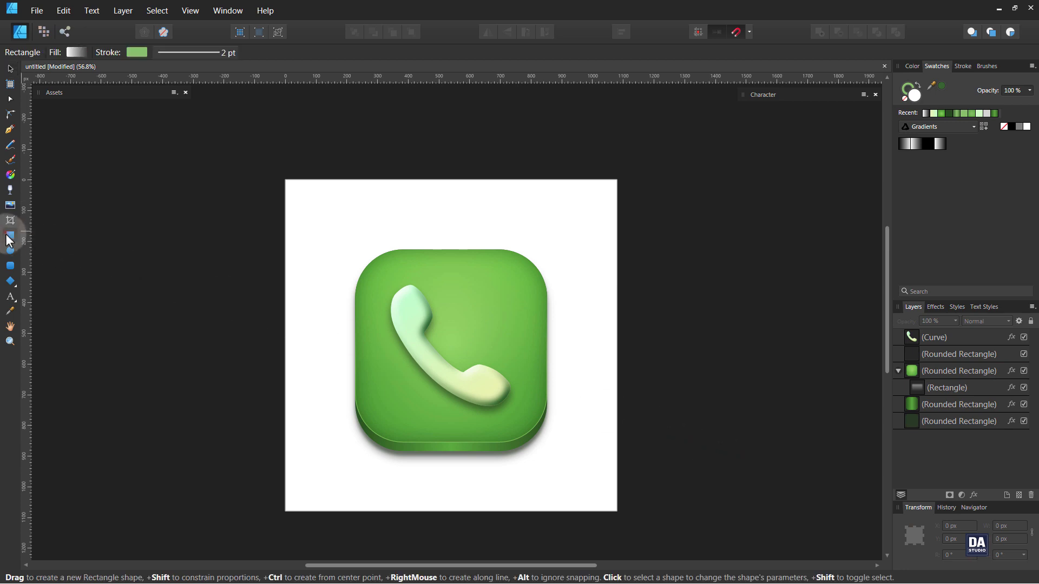
pyautogui.moveTo(286, 179); pyautogui.dragTo(616, 512)
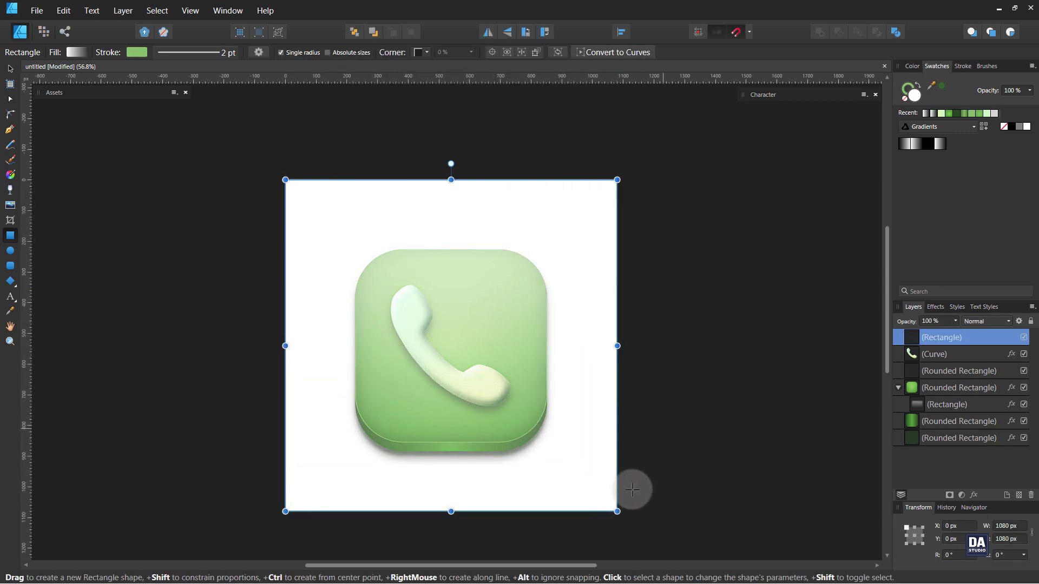
pyautogui.click(936, 126)
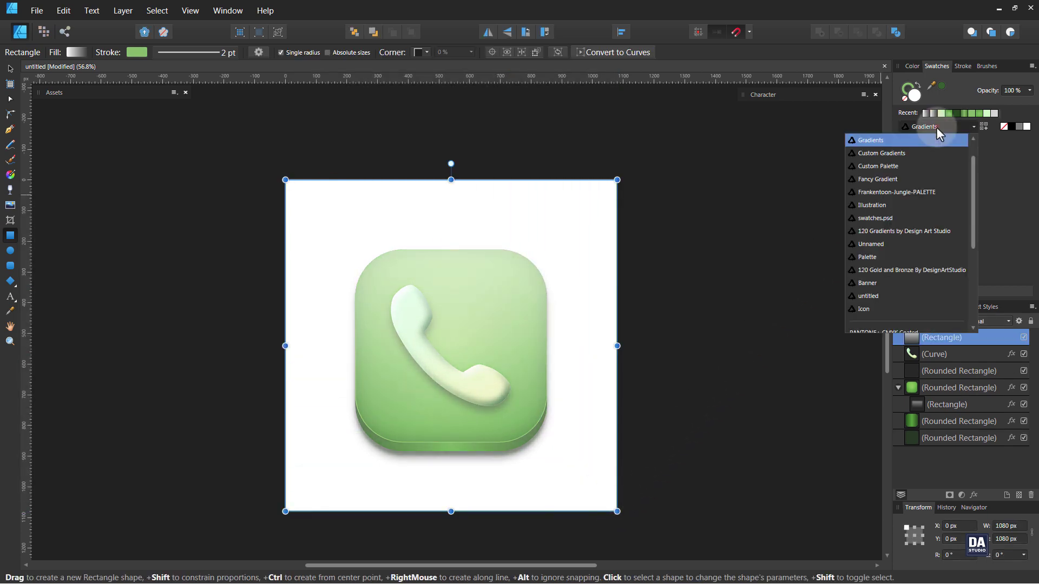
pyautogui.click(905, 310)
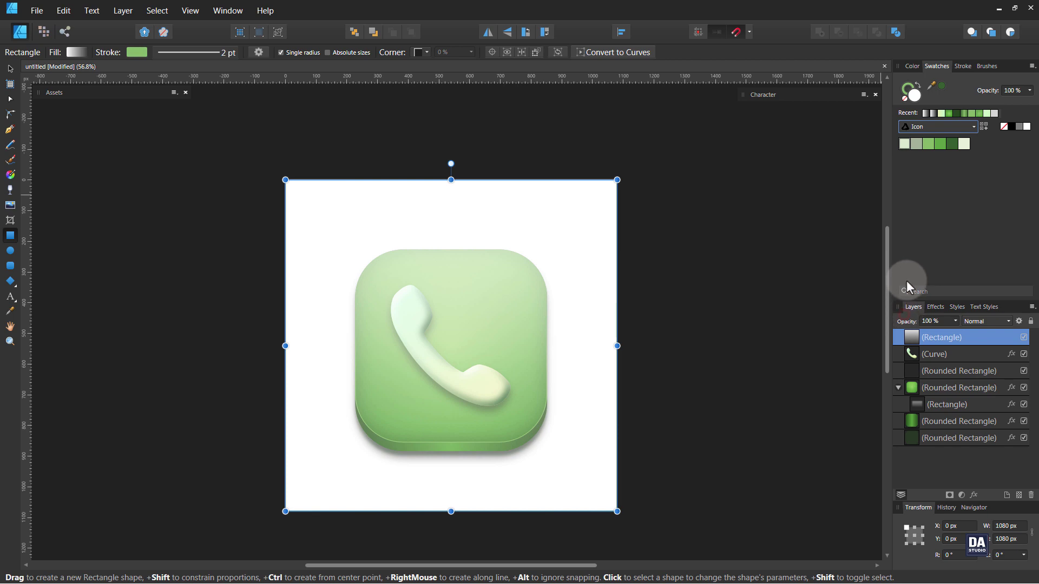
pyautogui.click(914, 148)
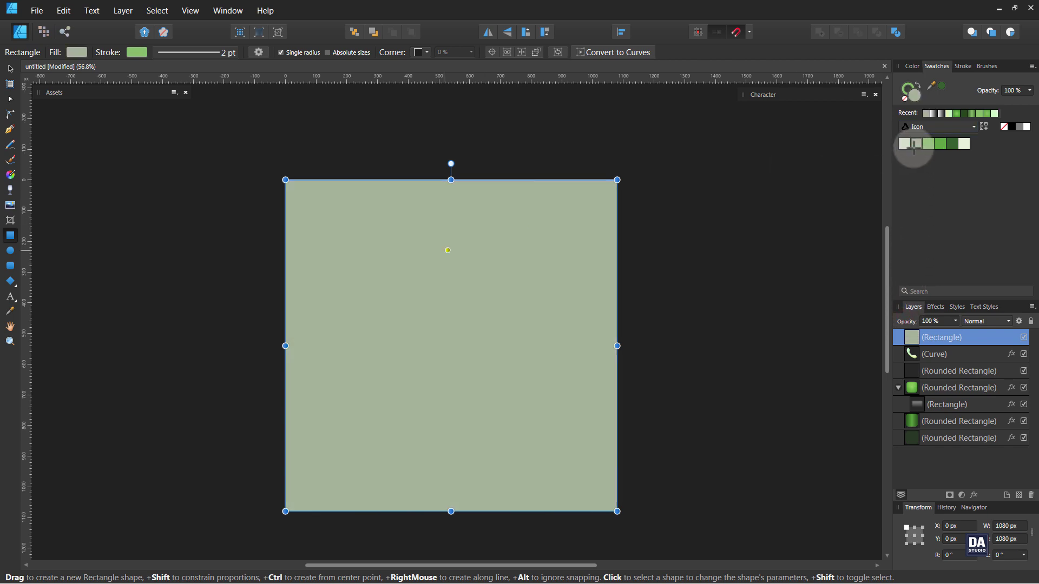
# - Give the page-sized rectangle a vertical gradient from pale green down to grey-green, raising its midpoint and extending its upper end above the page
pyautogui.click(16, 175)
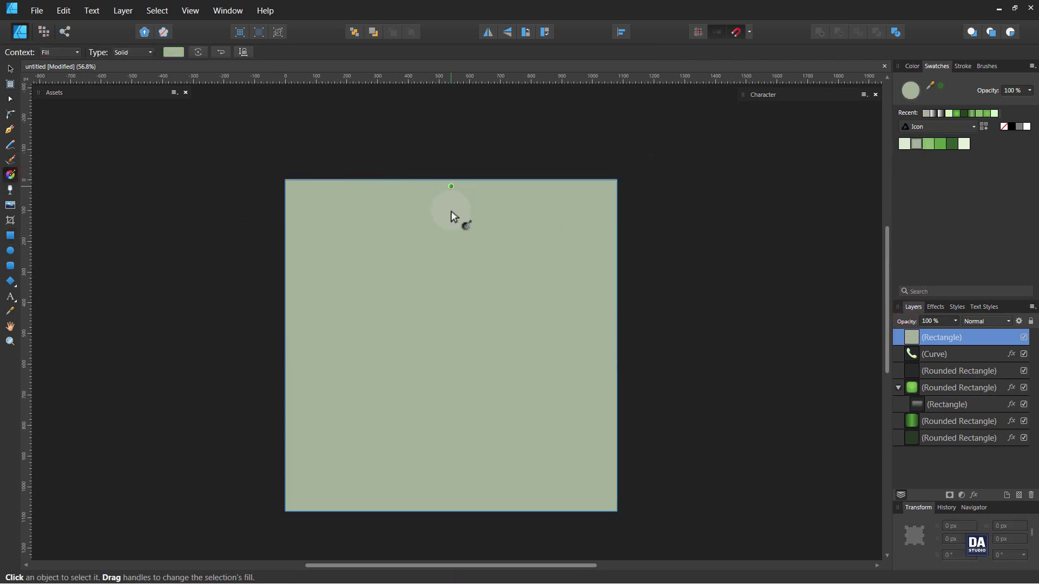
pyautogui.moveTo(451, 186); pyautogui.dragTo(450, 462)
pyautogui.moveTo(450, 504); pyautogui.dragTo(451, 180)
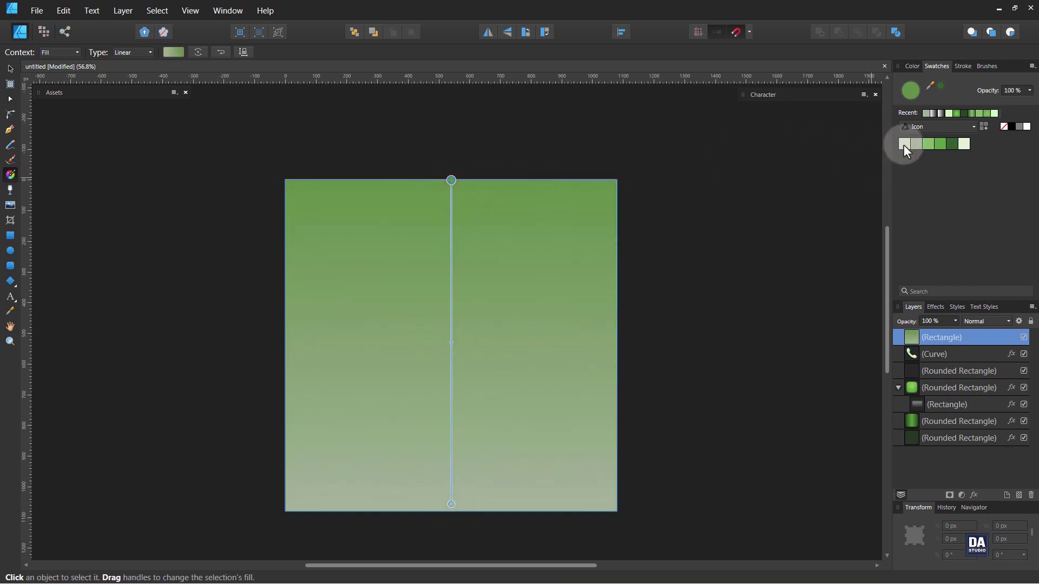
pyautogui.moveTo(904, 144); pyautogui.dragTo(451, 180)
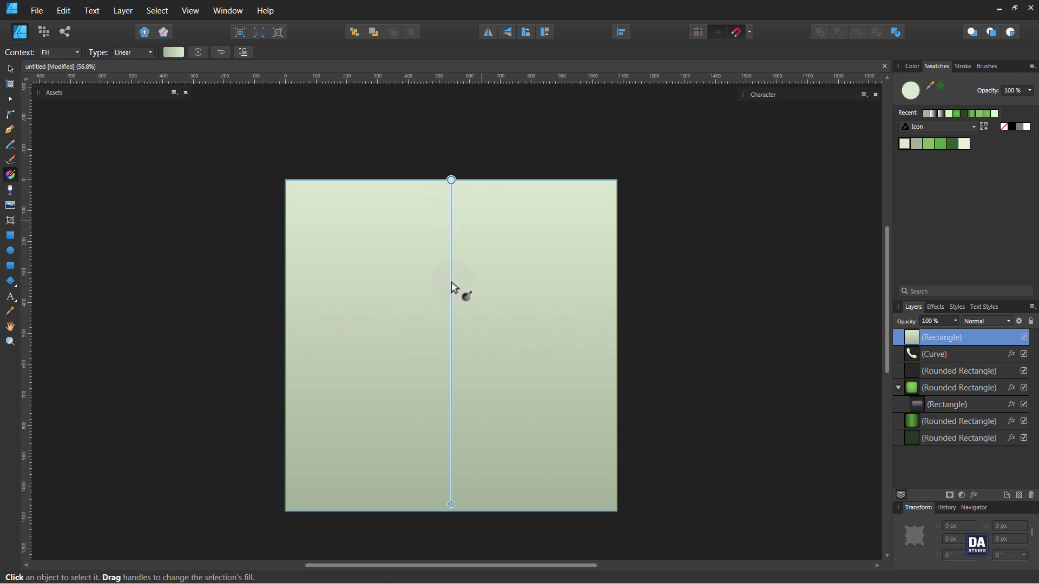
pyautogui.moveTo(450, 343)
pyautogui.mouseDown()
pyautogui.moveTo(450, 239)
pyautogui.moveTo(451, 271)
pyautogui.mouseUp()
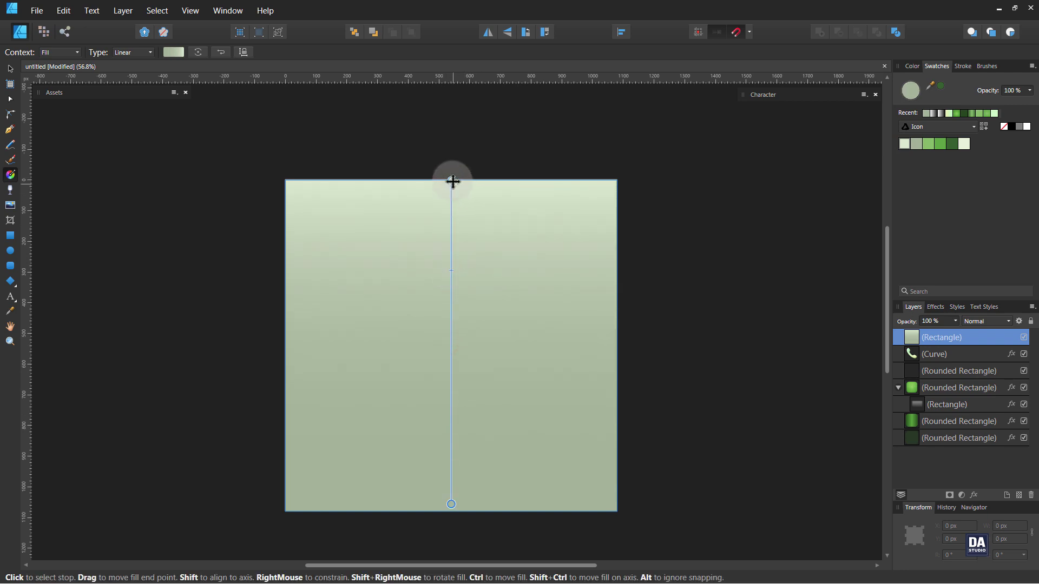
pyautogui.moveTo(453, 181); pyautogui.dragTo(451, 109)
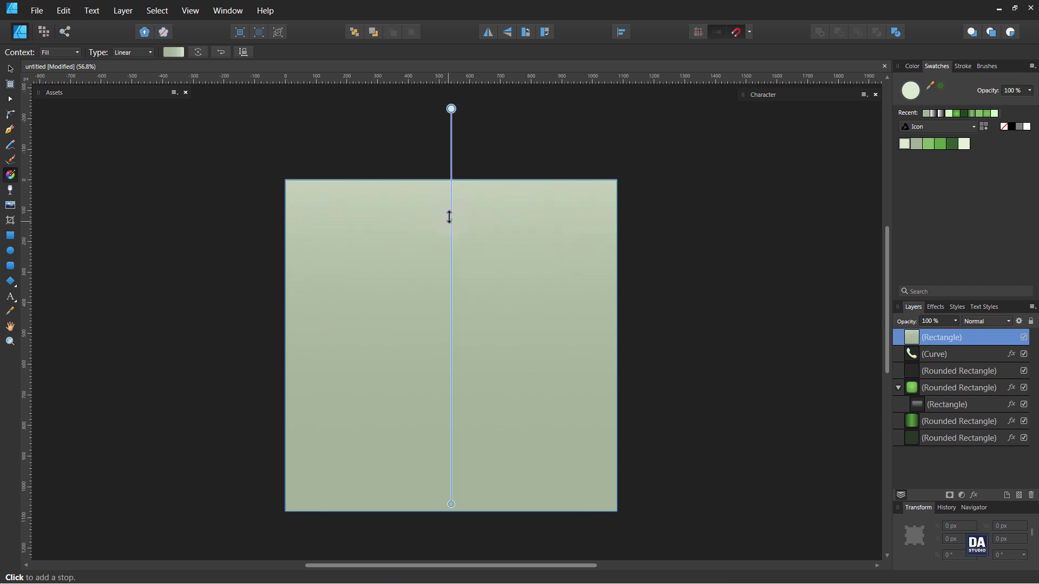
# - Move the page-sized rectangle to the very back, behind all the icon layers, and deselect it
pyautogui.doubleClick(955, 337)
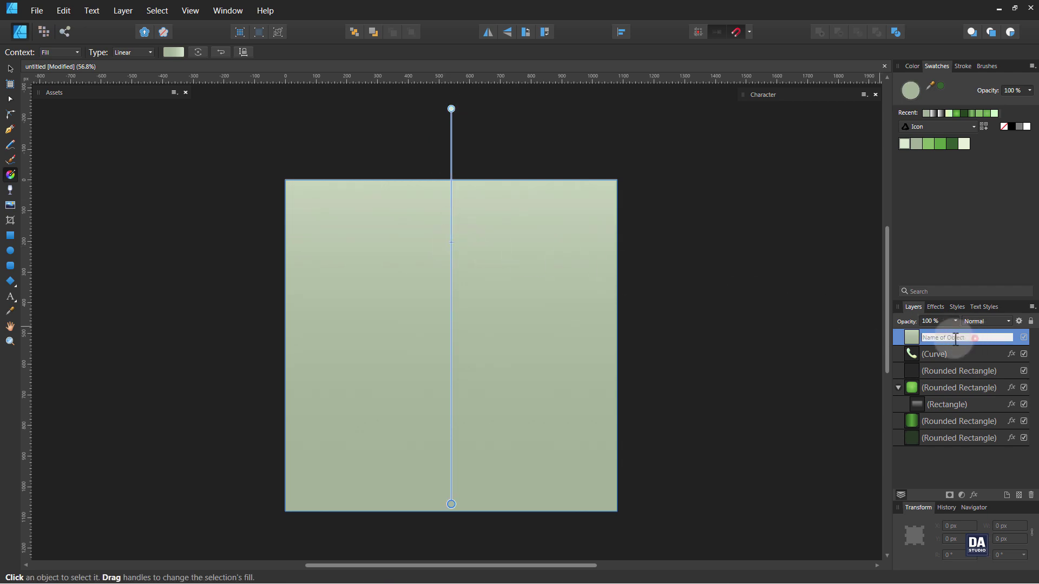
pyautogui.moveTo(911, 339); pyautogui.dragTo(948, 472)
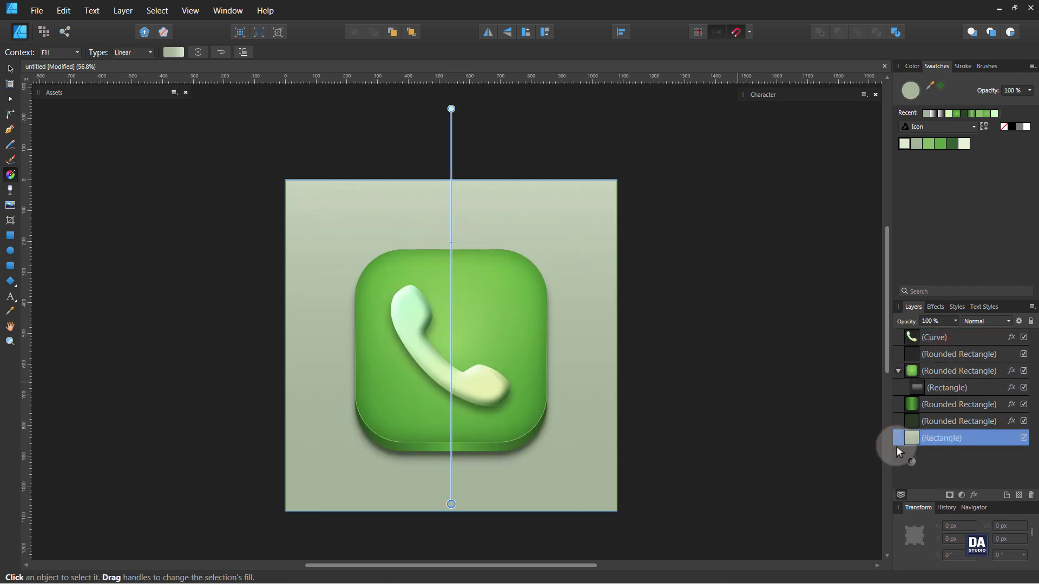
pyautogui.click(9, 69)
pyautogui.click(162, 223)
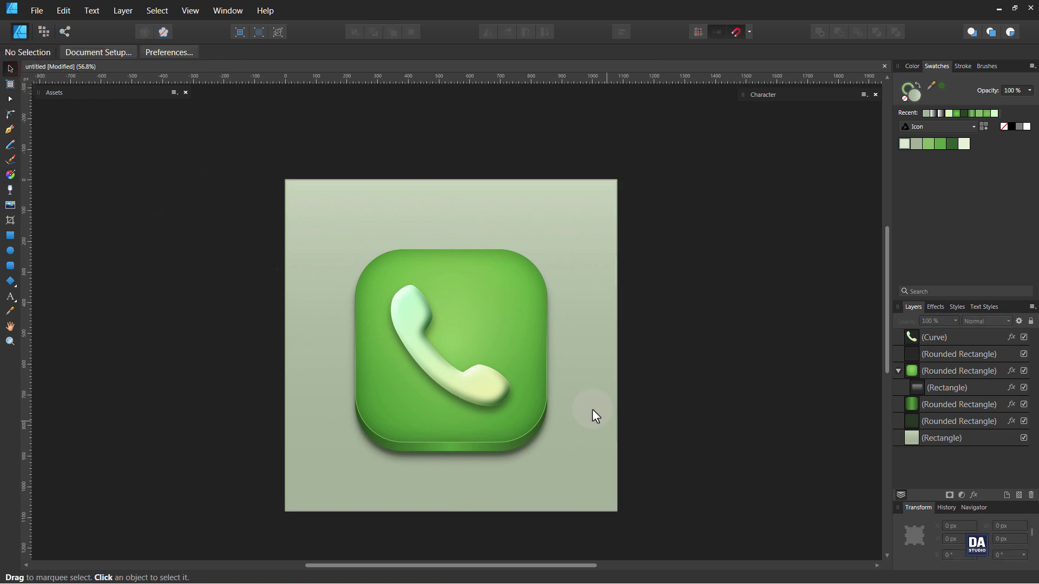
pyautogui.press('space')
pyautogui.moveTo(601, 433); pyautogui.dragTo(643, 413)
pyautogui.hotkey('ctrl', 'space')
pyautogui.press('space')
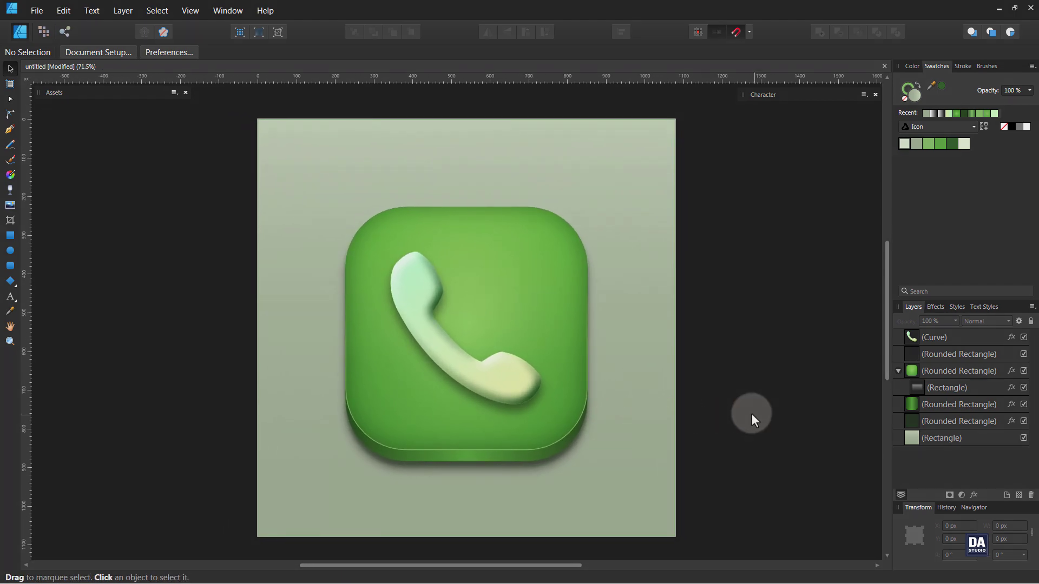